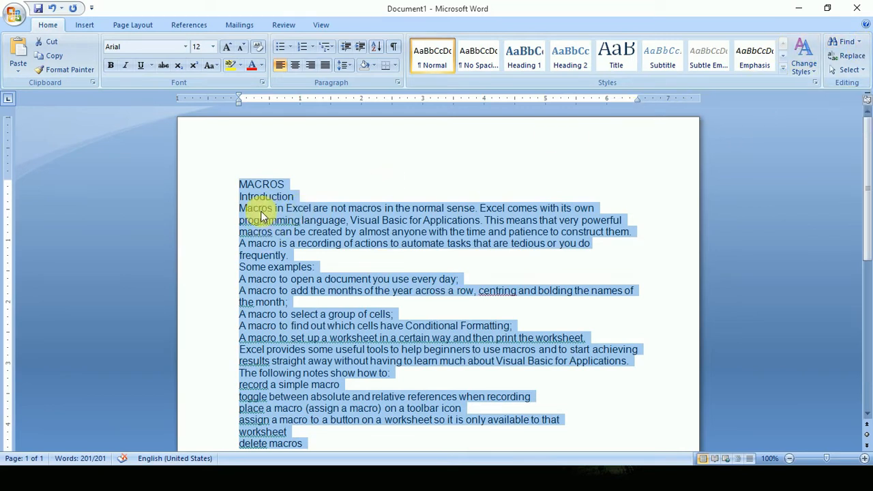
Cut the selected text out of the document and paste it back onto the page.
scroll(382, 286, "down", 3)
scroll(382, 286, "up", 3)
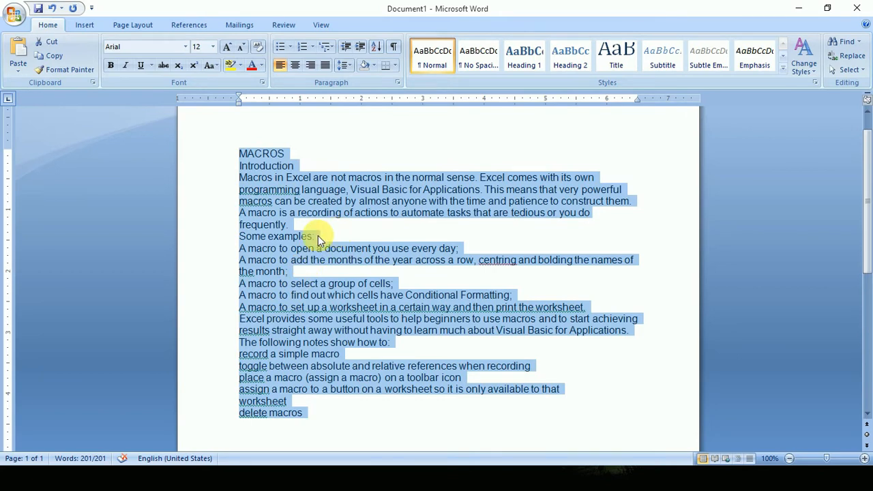
scroll(448, 202, "up", 1)
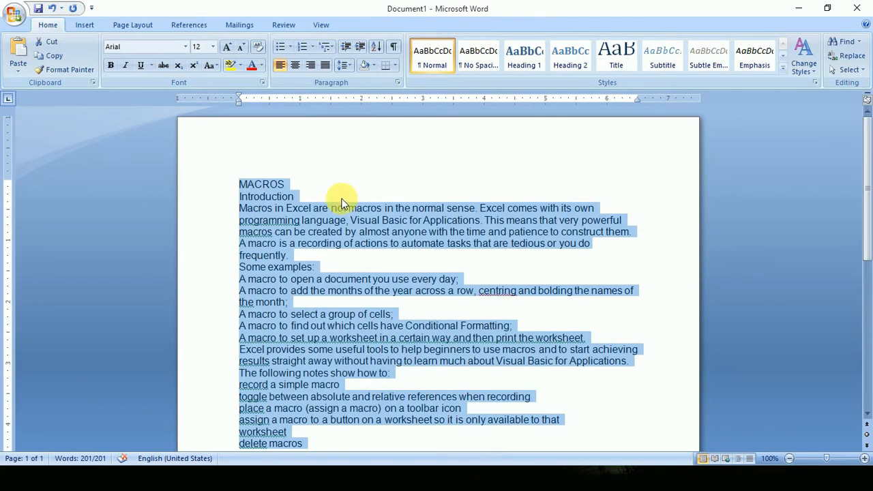
left_click(53, 48)
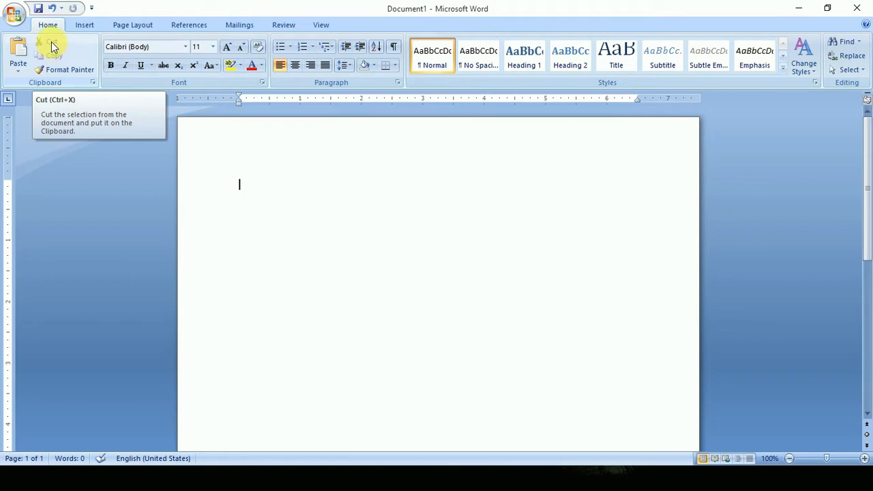
left_click(16, 52)
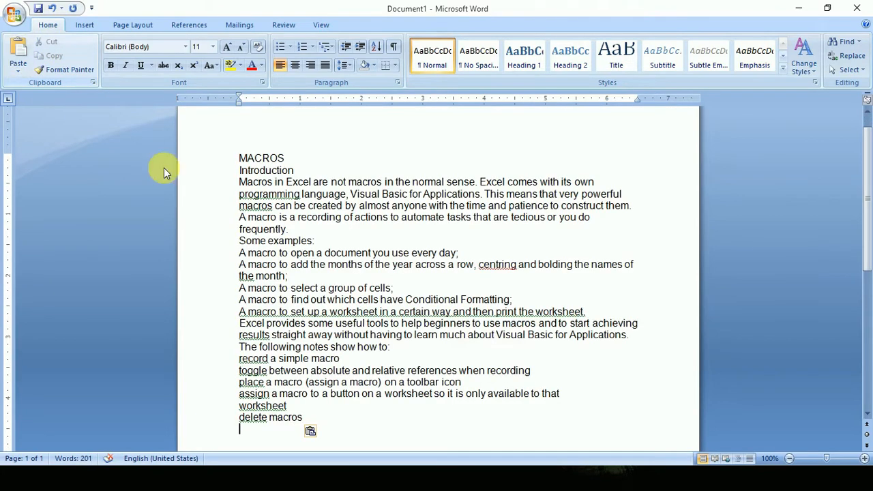
Copy the whole text and paste a second copy below the original.
key("ctrl+a")
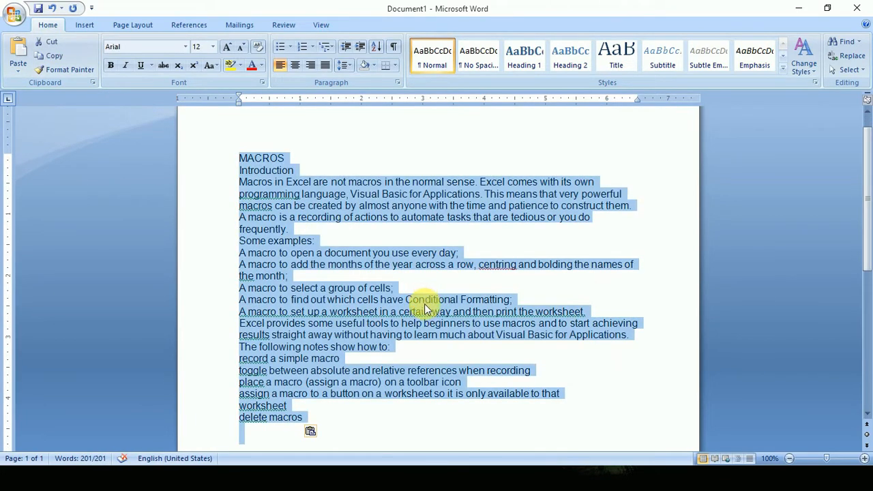
left_click(53, 58)
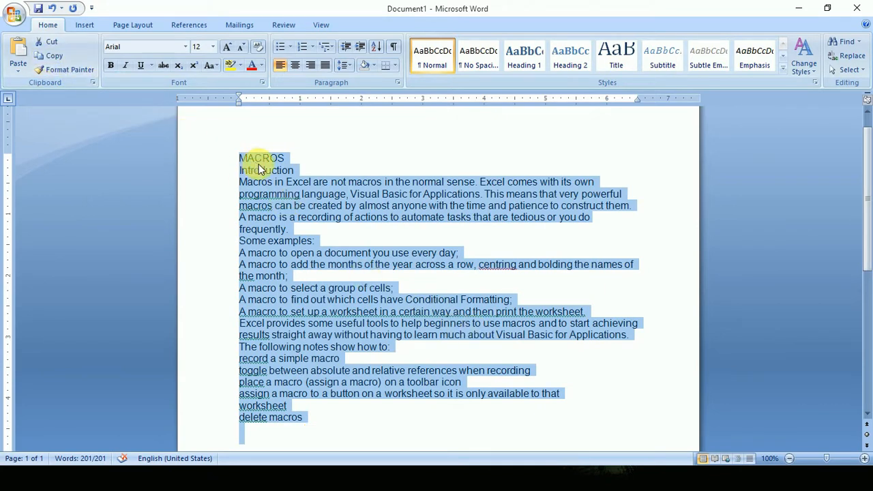
scroll(292, 230, "down", 4)
left_click(273, 302)
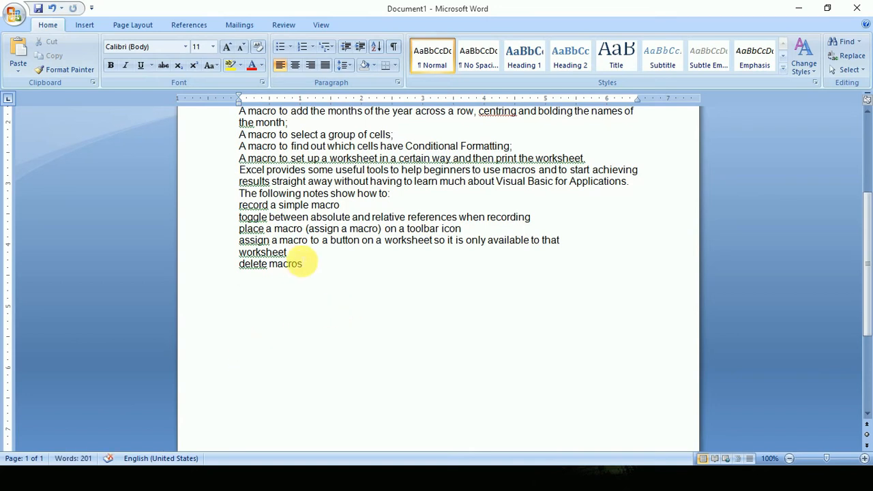
left_click_drag(308, 270, 112, 8)
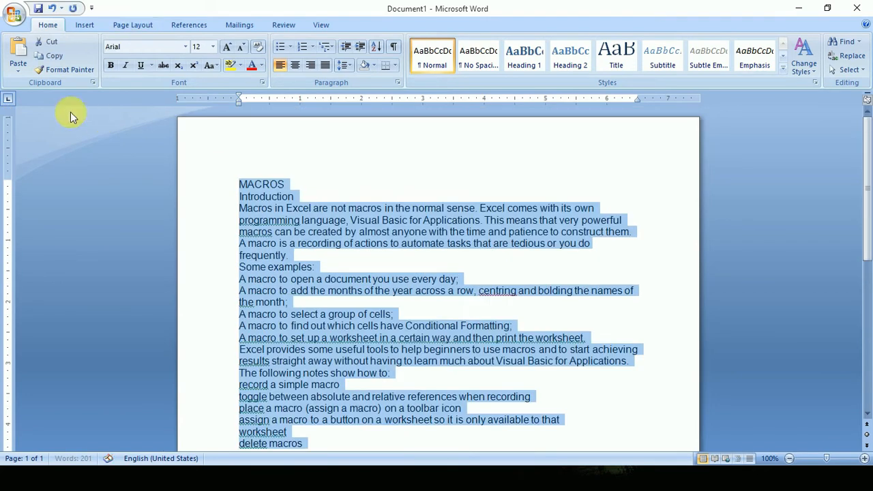
scroll(253, 218, "down", 3)
scroll(252, 218, "down", 5)
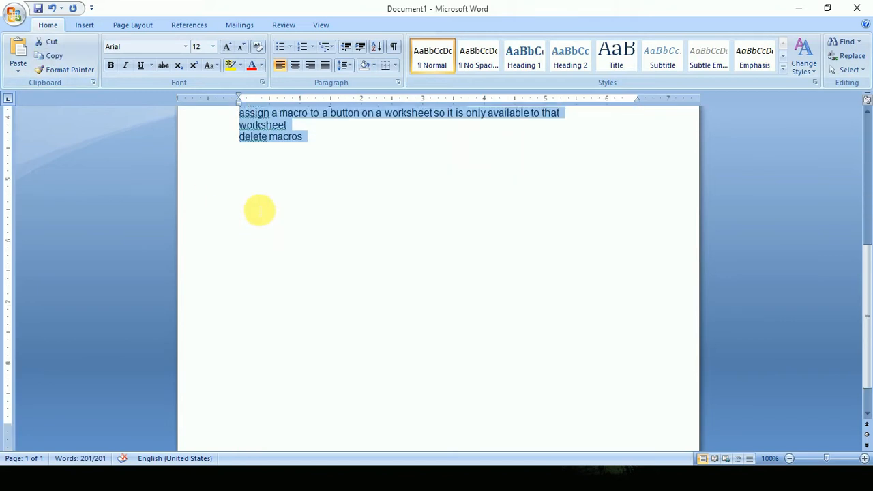
left_click(253, 220)
left_click(24, 53)
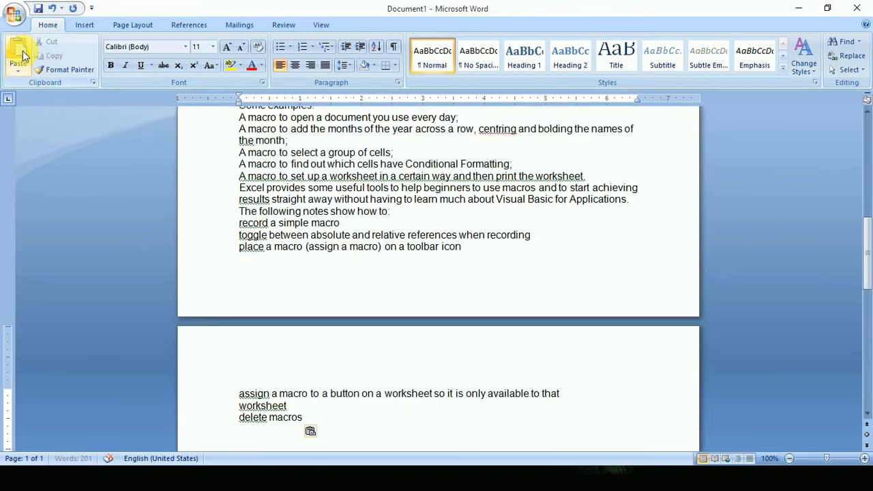
Undo and redo pasting the second copy twice, and finish by undoing the paste again.
scroll(362, 275, "up", 5)
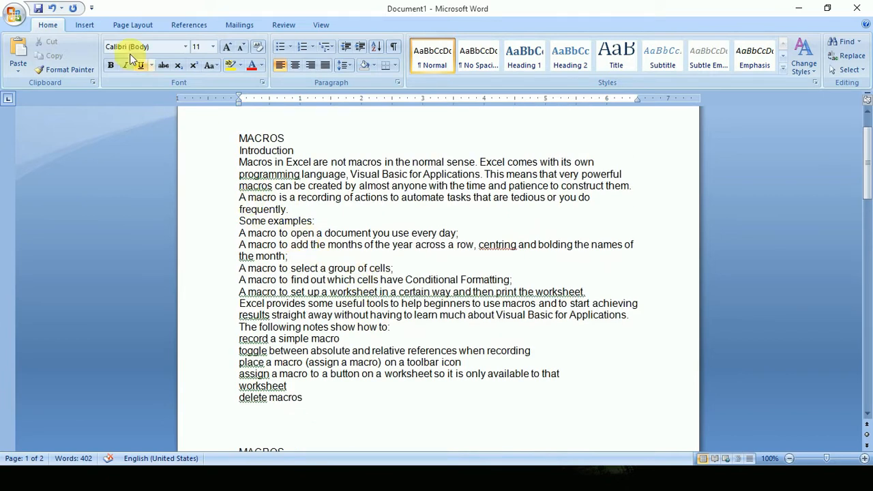
scroll(341, 194, "down", 3)
scroll(341, 199, "down", 6, "ctrl")
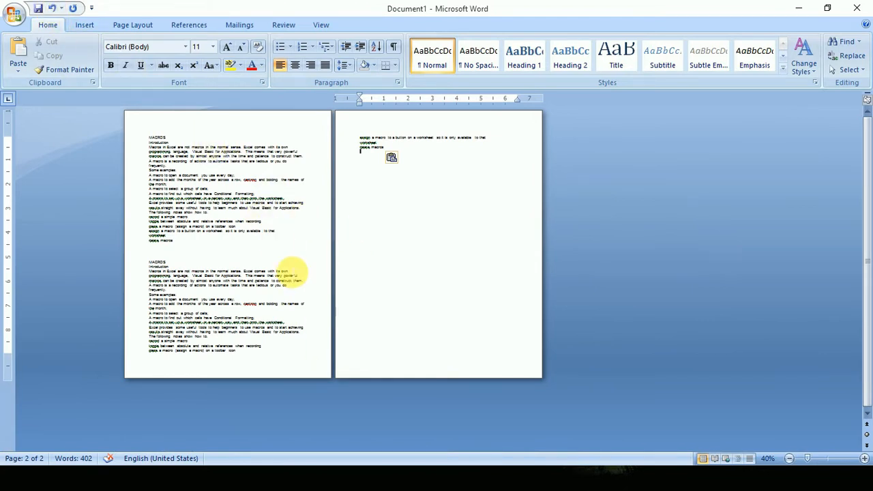
scroll(259, 272, "up", 3, "ctrl")
scroll(136, 181, "down", 2)
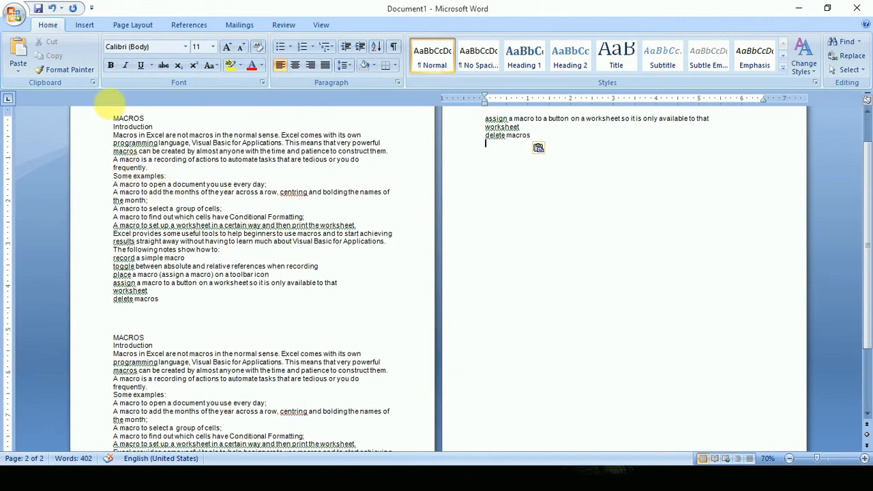
left_click(52, 9)
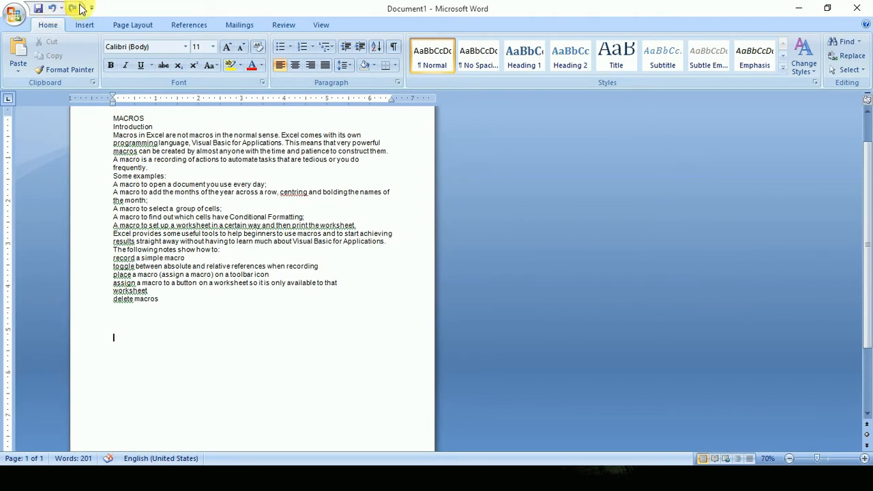
left_click(73, 9)
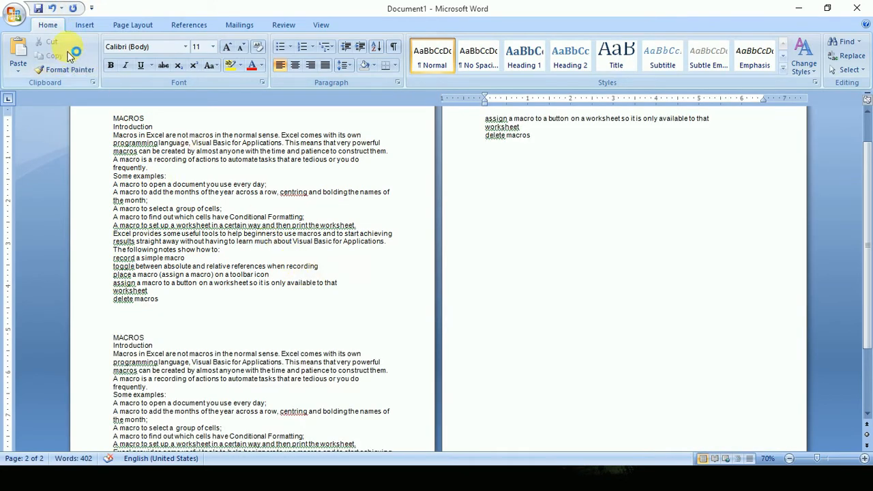
left_click(51, 9)
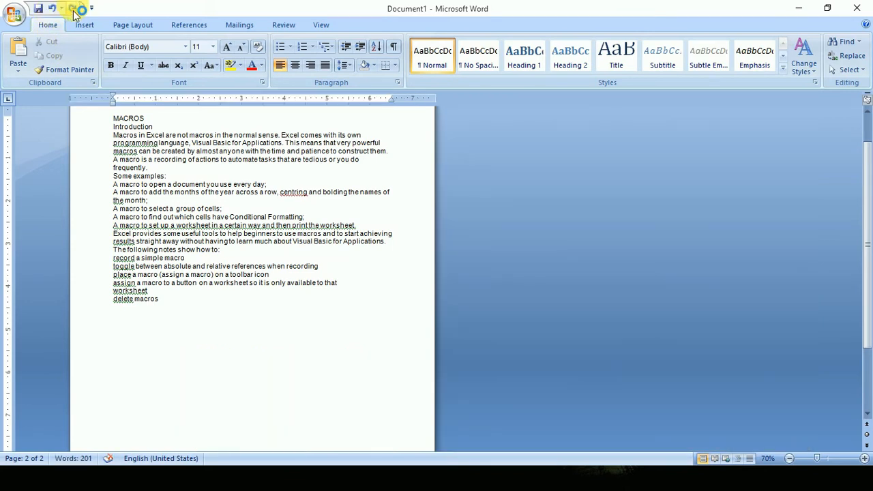
left_click(73, 9)
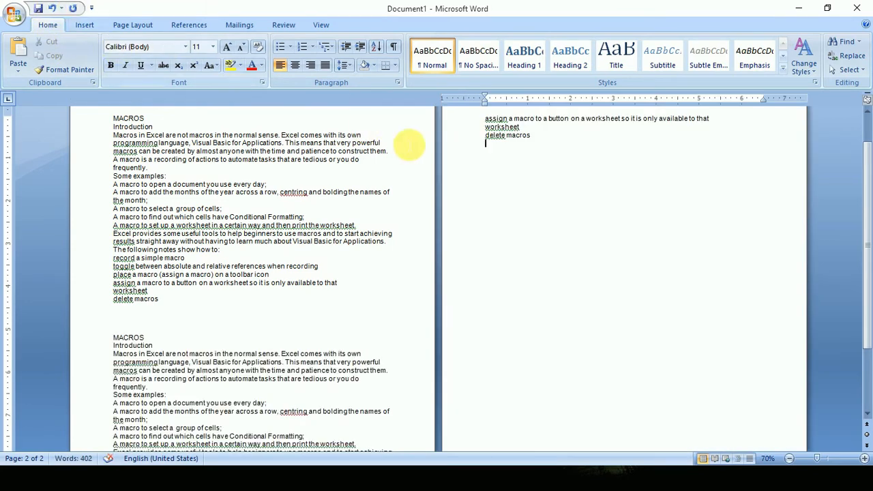
left_click(51, 11)
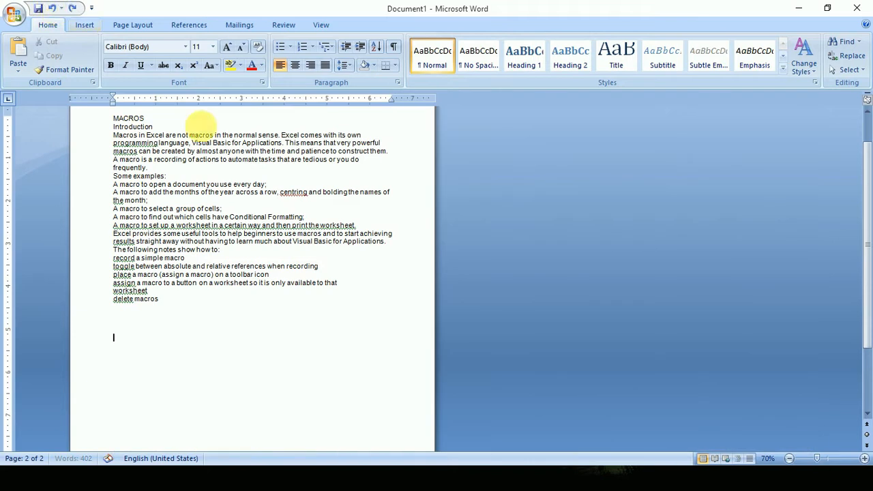
Save the document to the Desktop as a Word Document named MACROS.
scroll(268, 194, "up", 2)
scroll(259, 232, "up", 5)
scroll(261, 233, "up", 2)
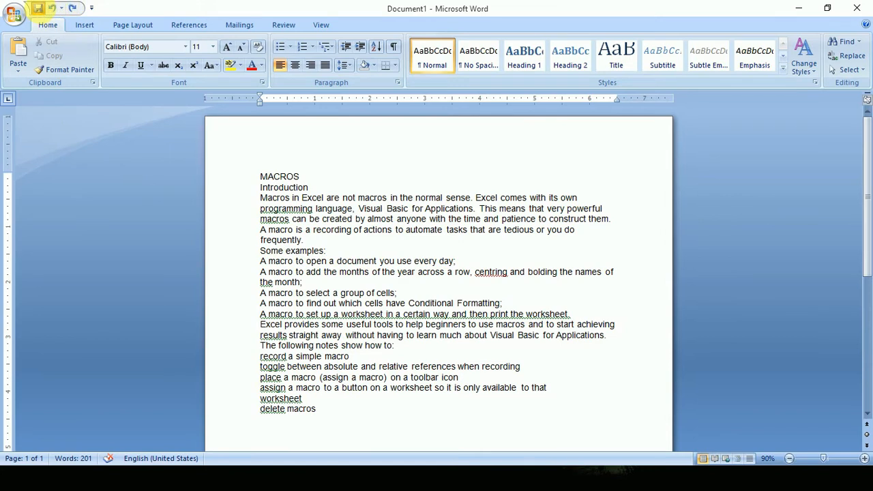
left_click(39, 9)
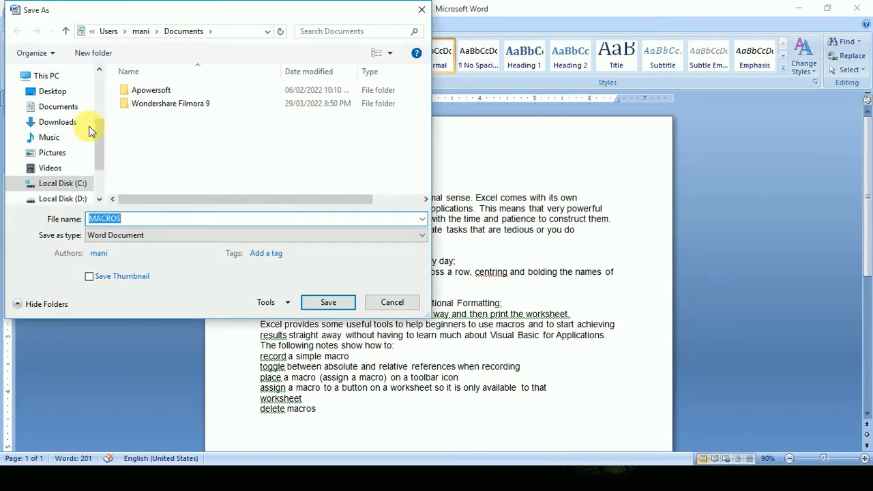
left_click(52, 98)
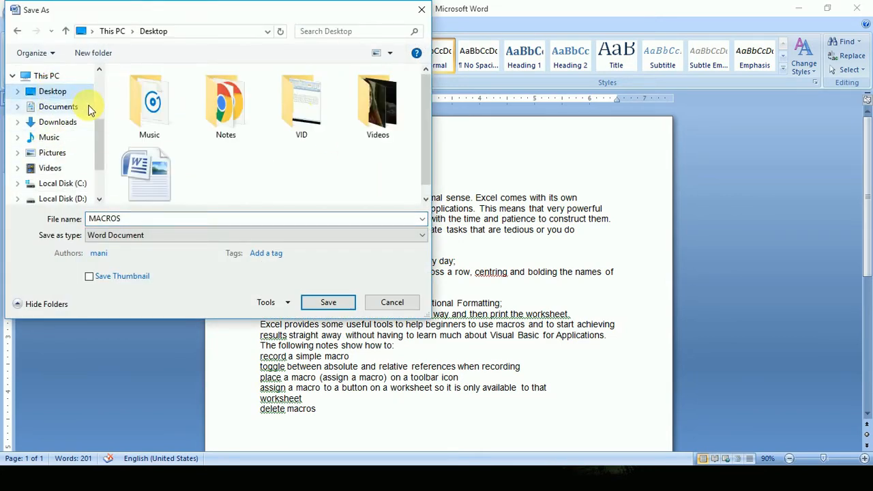
double_click(140, 219)
left_click(335, 303)
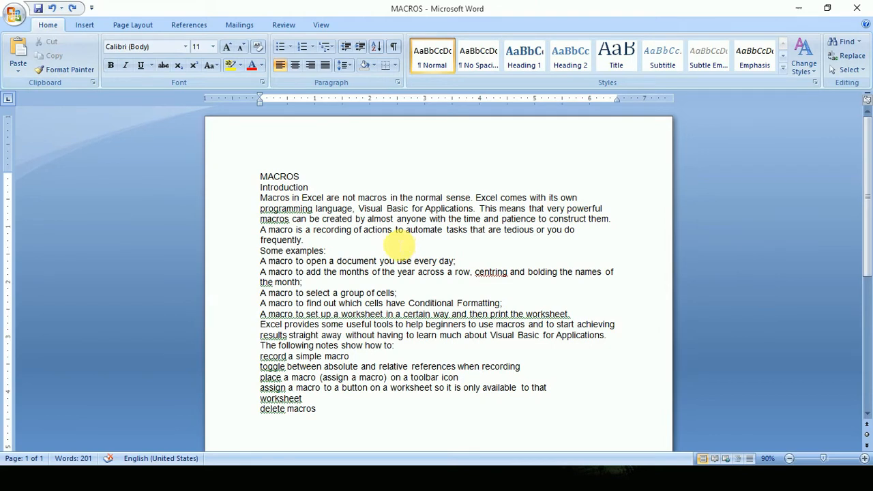
Format the MACROS title line as bold, italic and underlined with red font color.
left_click(234, 179)
left_click(110, 64)
left_click(125, 66)
left_click(139, 69)
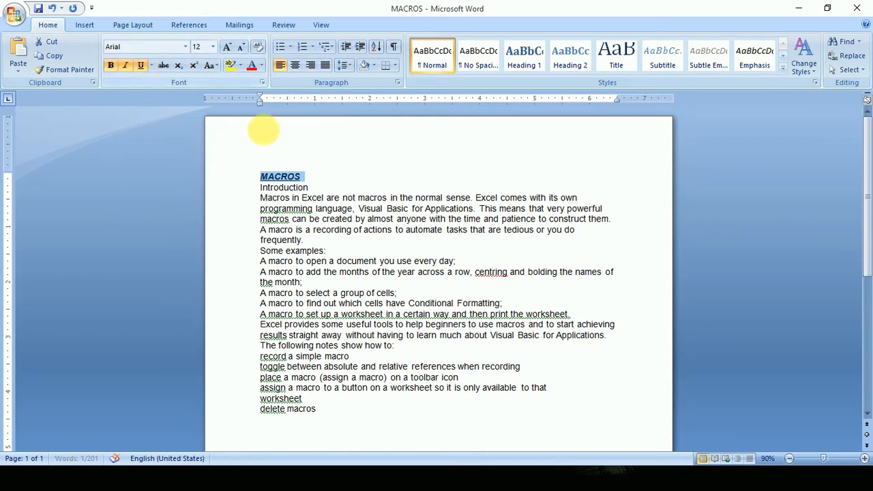
left_click(252, 72)
left_click(390, 193)
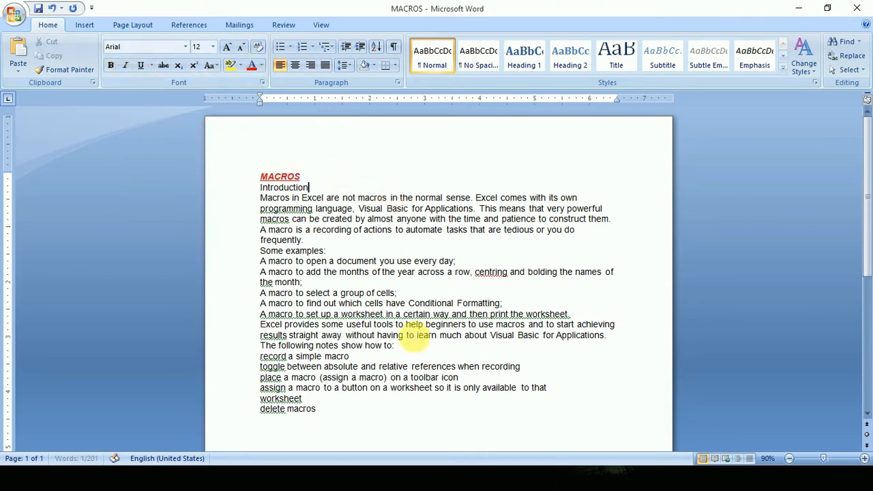
Make the lines from "programming language" to "frequently." bold, italic and underlined.
left_click_drag(309, 212, 563, 239)
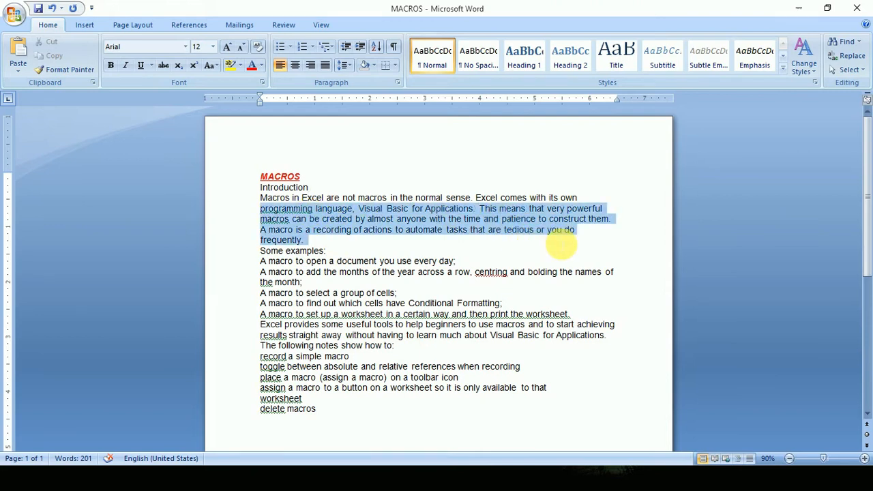
left_click(111, 67)
left_click(124, 67)
left_click(140, 67)
Set the selected lines' font size to 54 and align them right.
left_click(186, 47)
left_click(156, 215)
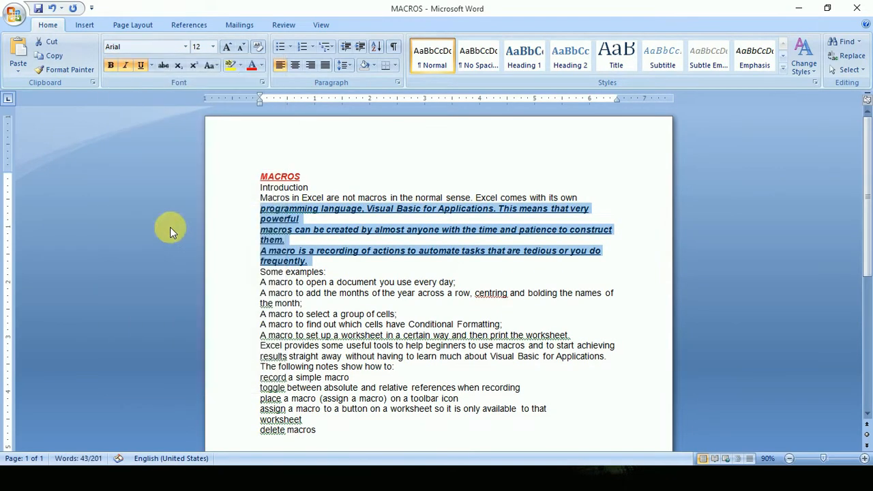
left_click(196, 46)
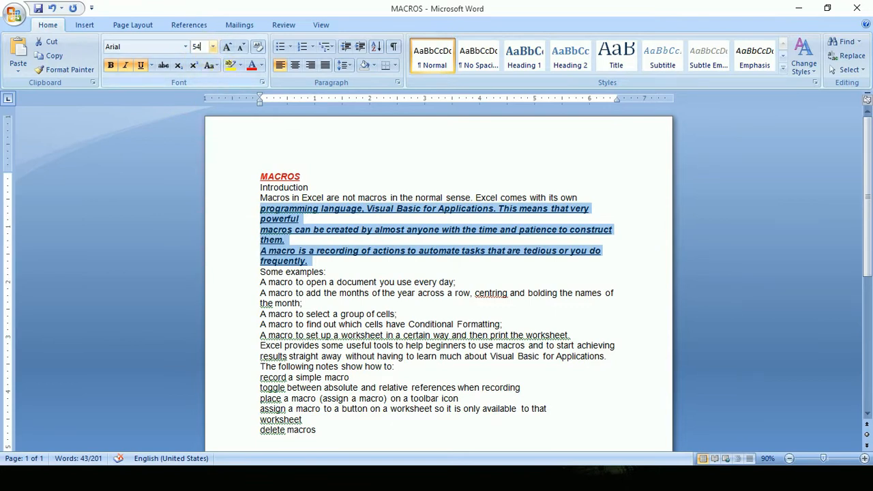
type("54")
key("Return")
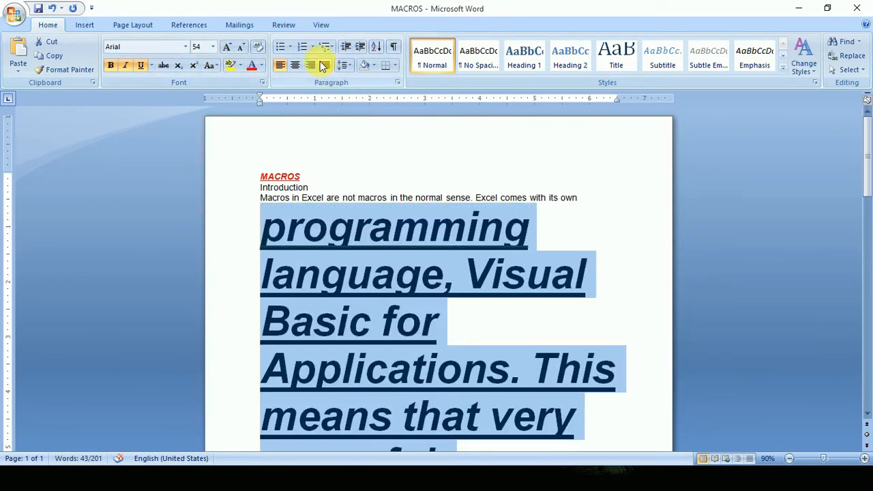
left_click(311, 66)
Deselect the text and examine how the enlarged, right-aligned lines run across the pages.
scroll(313, 74, "down", 2)
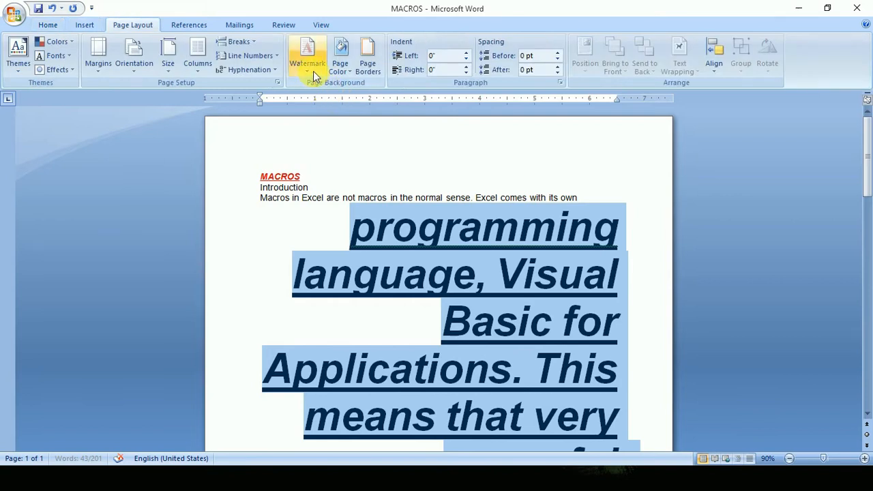
left_click(396, 264)
scroll(374, 293, "down", 6)
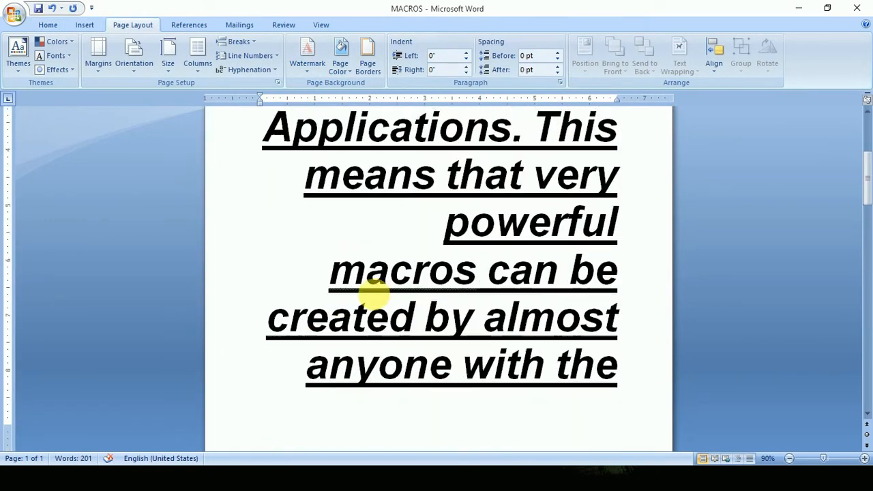
scroll(411, 285, "down", 10)
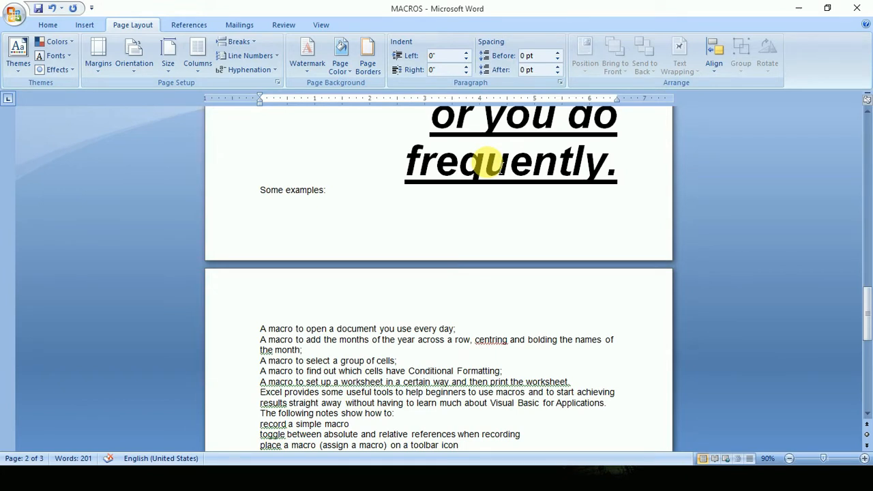
left_click(51, 25)
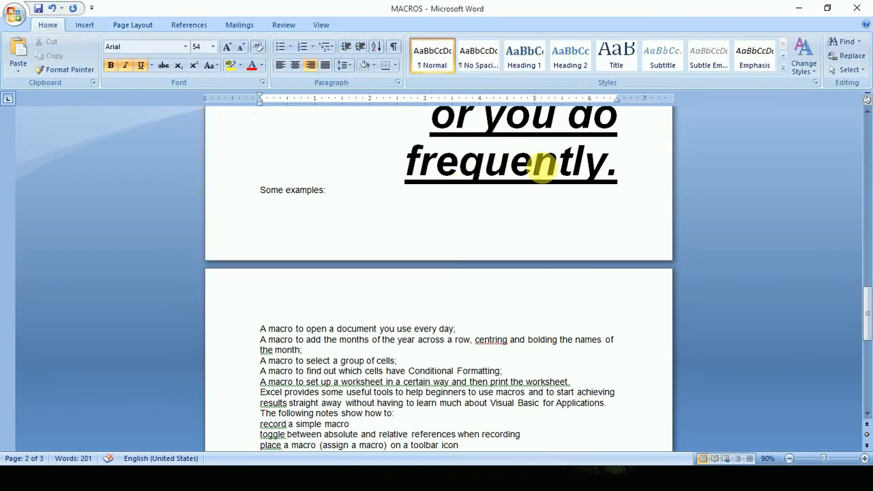
scroll(543, 167, "up", 3)
scroll(540, 170, "down", 1)
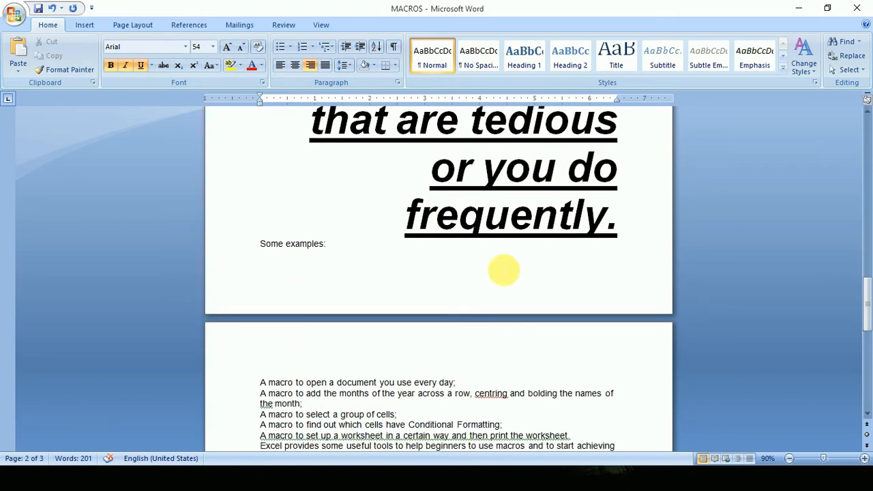
scroll(420, 362, "up", 12)
scroll(428, 369, "up", 10)
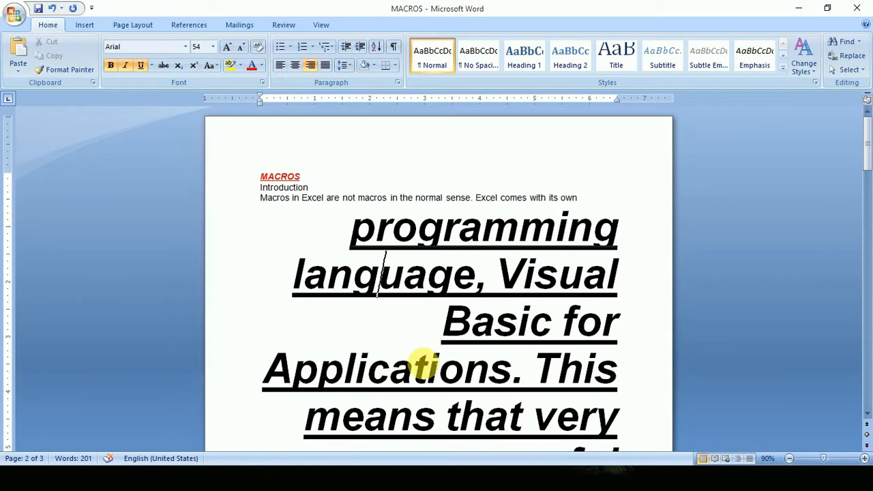
Copy the formatting of the plain "Macros in Excel are not macros" text onto the enlarged lines from "programming language" to "frequently." using Format Painter.
left_click_drag(358, 198, 500, 197)
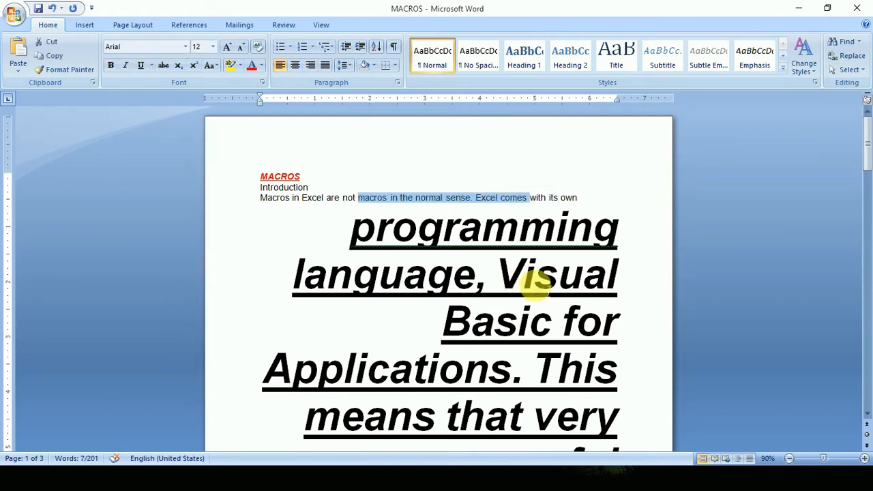
left_click_drag(273, 201, 424, 203)
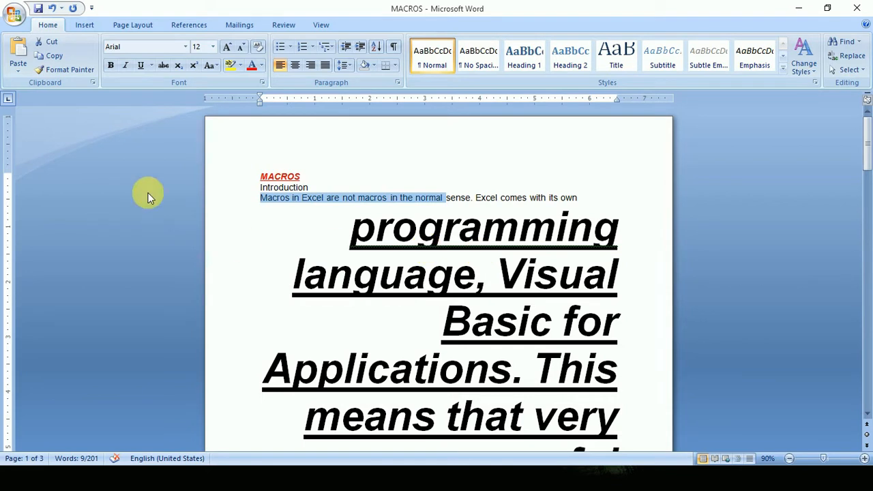
left_click(60, 73)
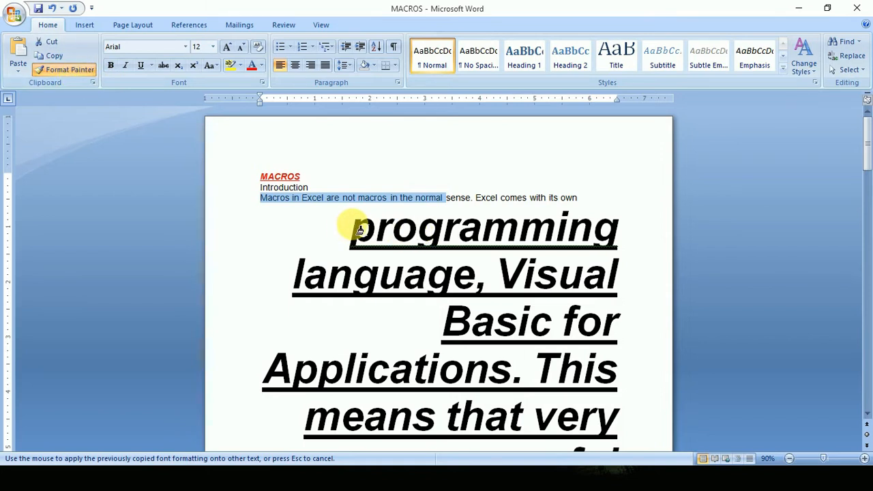
mouse_move(359, 229)
left_mouse_down()
mouse_move(400, 228)
mouse_move(436, 258)
mouse_move(427, 247)
mouse_move(437, 258)
mouse_move(425, 249)
mouse_move(437, 258)
mouse_move(357, 258)
left_mouse_up()
scroll(355, 266, "up", 4)
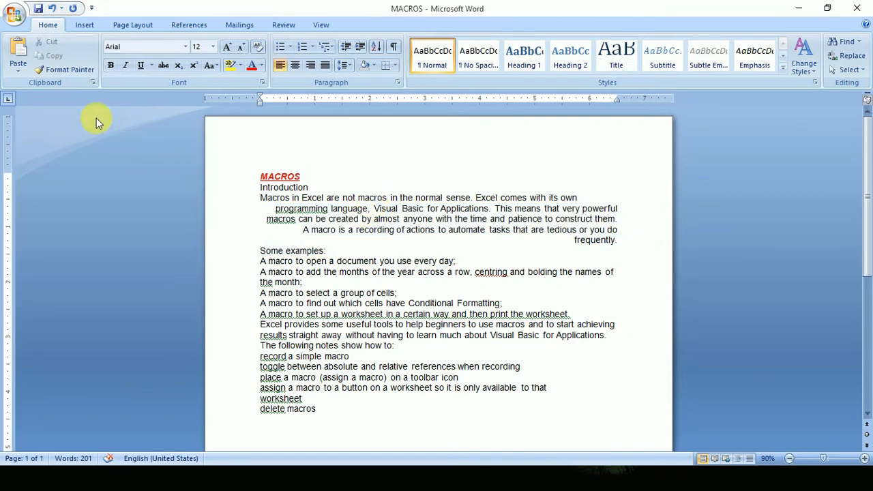
Use Format Painter to apply the left-aligned paragraph formatting to the right-aligned lines below "Macros in Excel".
left_click(66, 70)
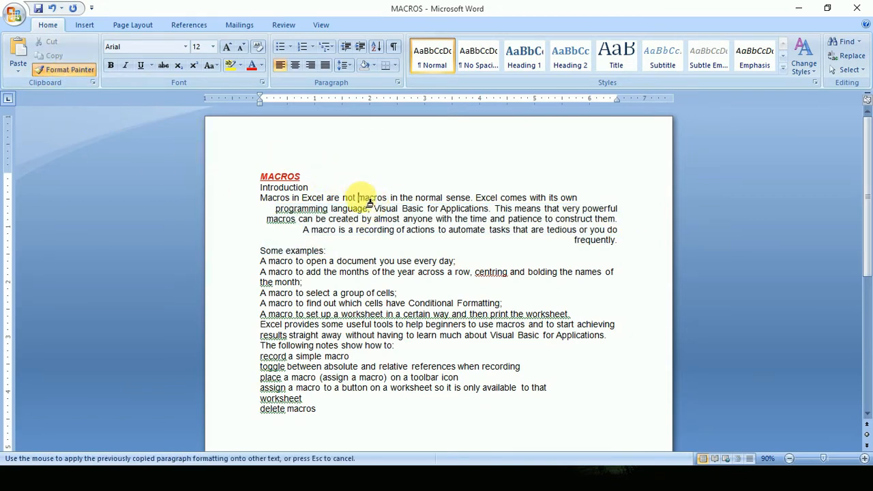
left_click_drag(357, 197, 424, 268)
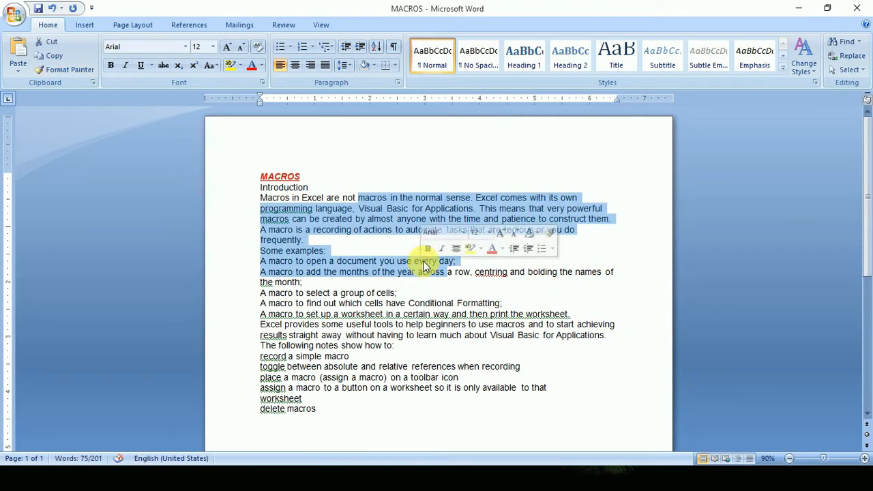
left_click(350, 247)
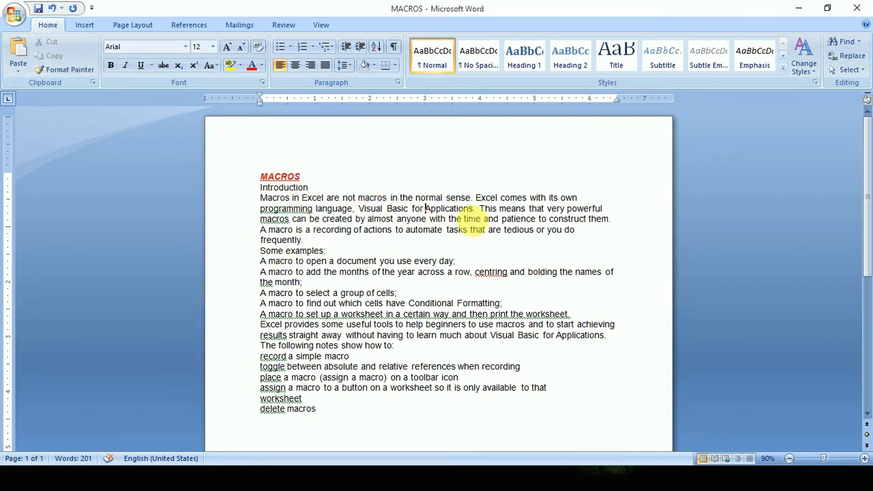
Copy the plain body text formatting from the "Applications. This means" passage onto the MACROS and Introduction lines with Format Painter.
left_click_drag(437, 209, 413, 222)
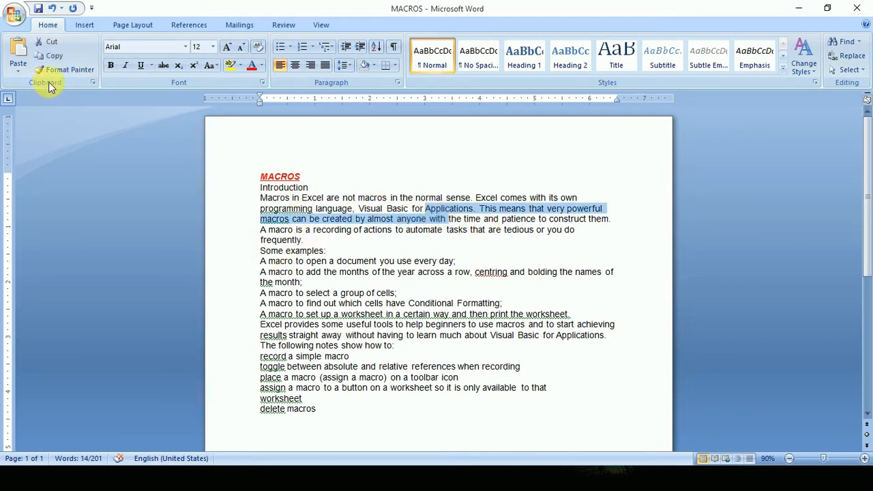
left_click(53, 70)
left_click_drag(311, 187, 263, 179)
left_click(418, 238)
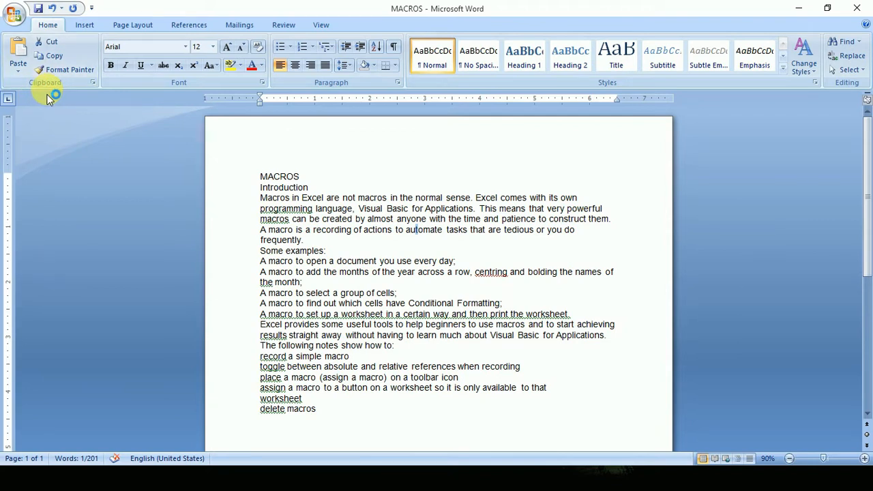
left_click_drag(300, 176, 261, 177)
left_click(212, 47)
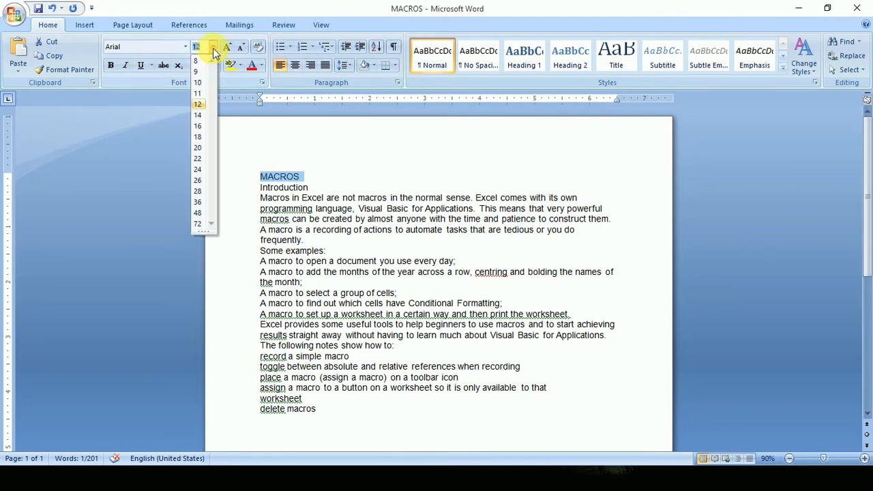
left_click(382, 198)
left_click(322, 177)
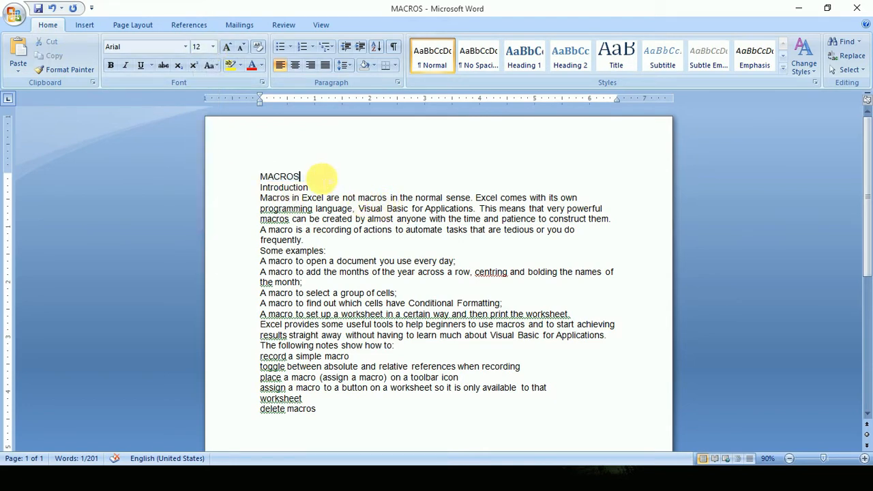
left_click_drag(311, 177, 268, 176)
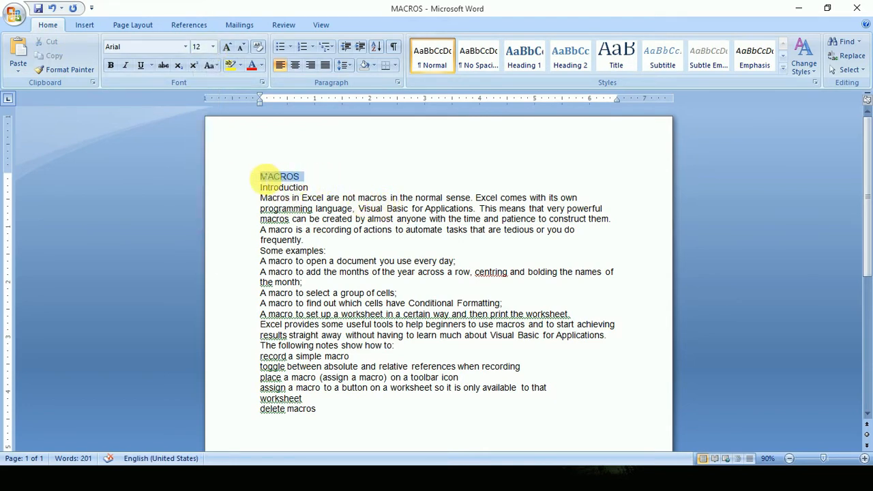
left_click(409, 230)
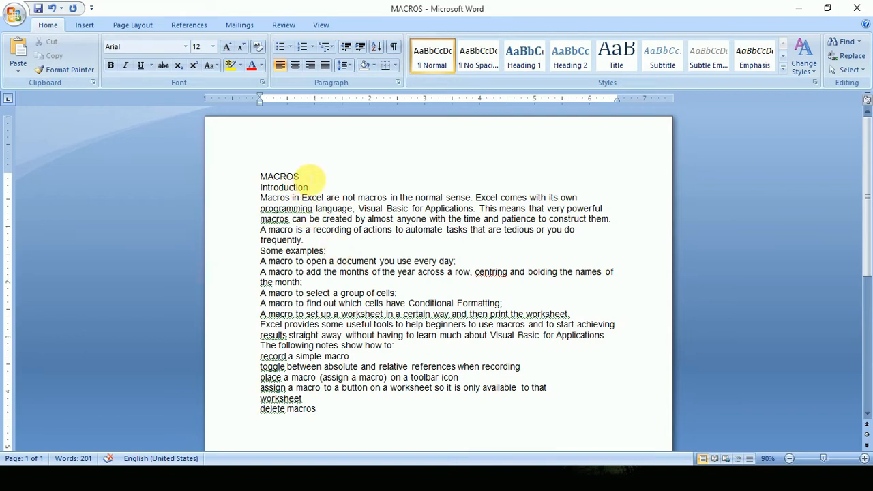
Set the MACROS title to font size 20 and the Arial Black font.
left_click_drag(304, 178, 265, 176)
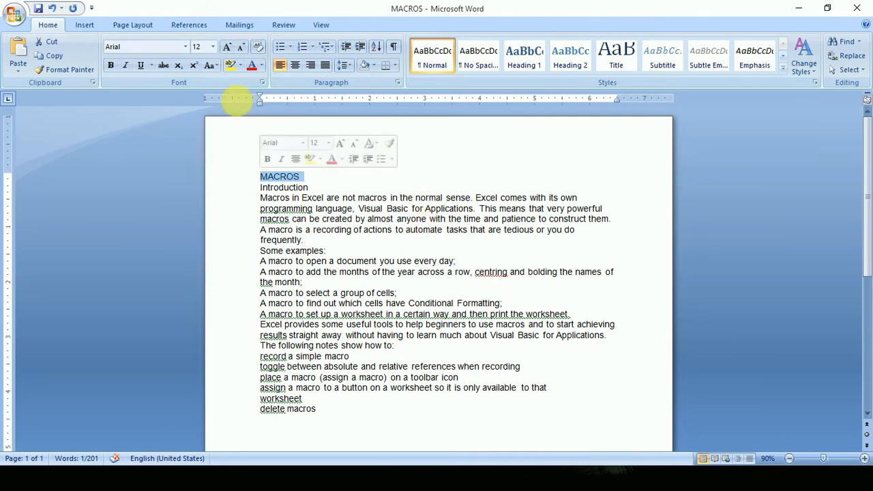
left_click(213, 47)
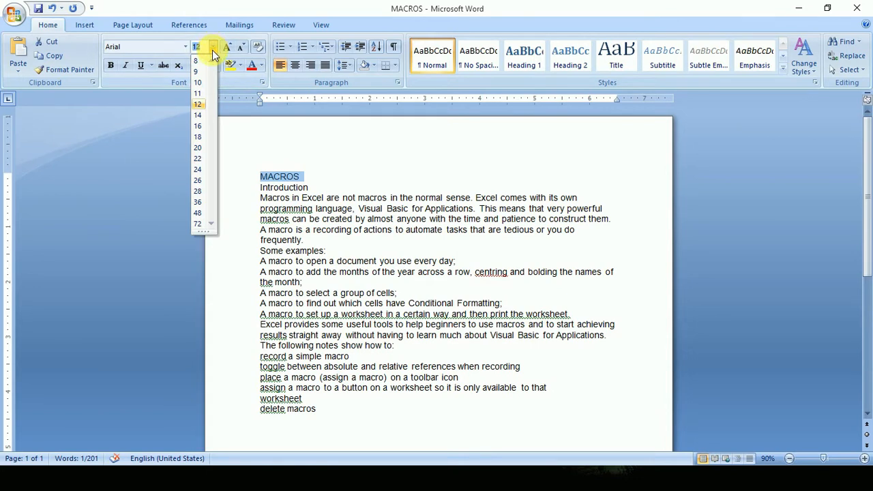
left_click(198, 149)
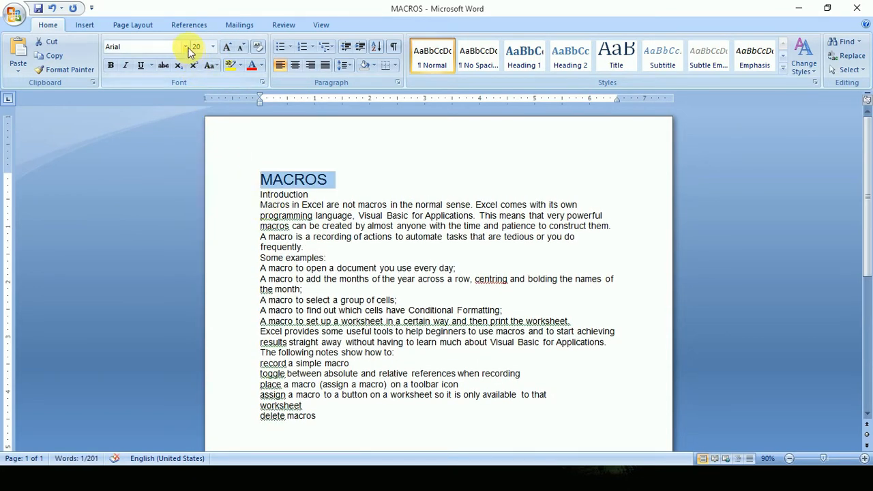
left_click(186, 47)
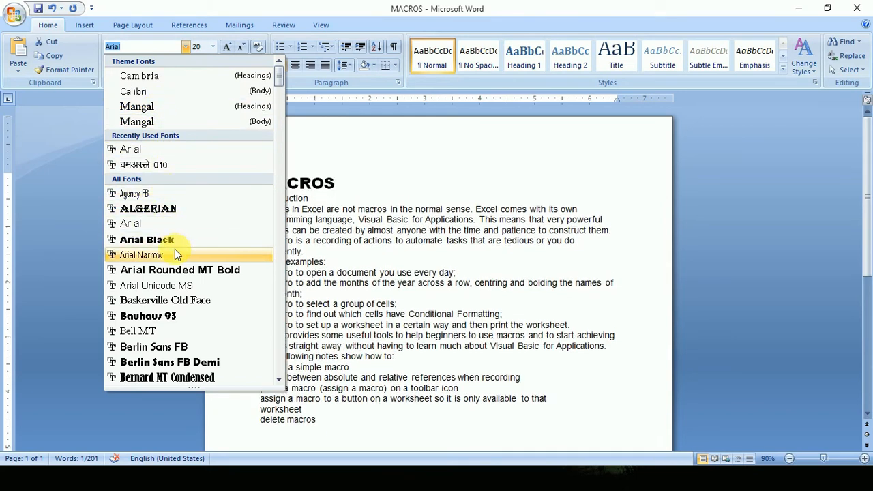
left_click(175, 240)
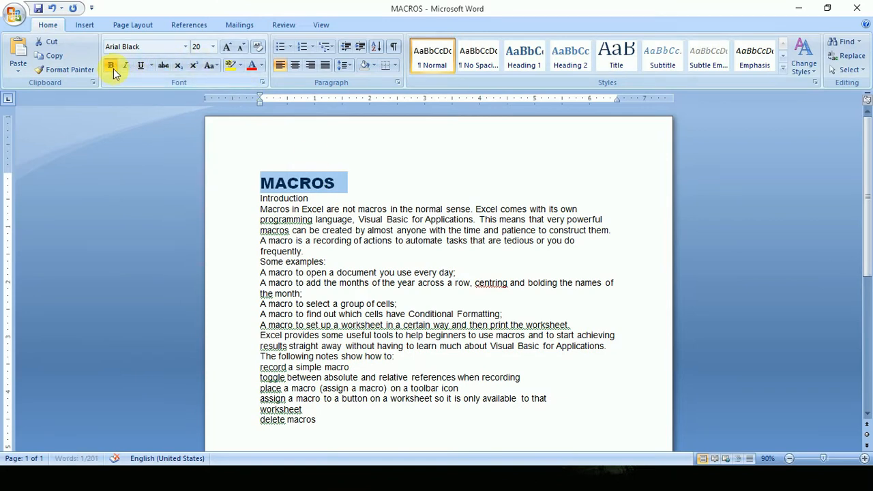
Try bold, italic and underline on the MACROS title, remove them again and deselect the title.
left_click(125, 68)
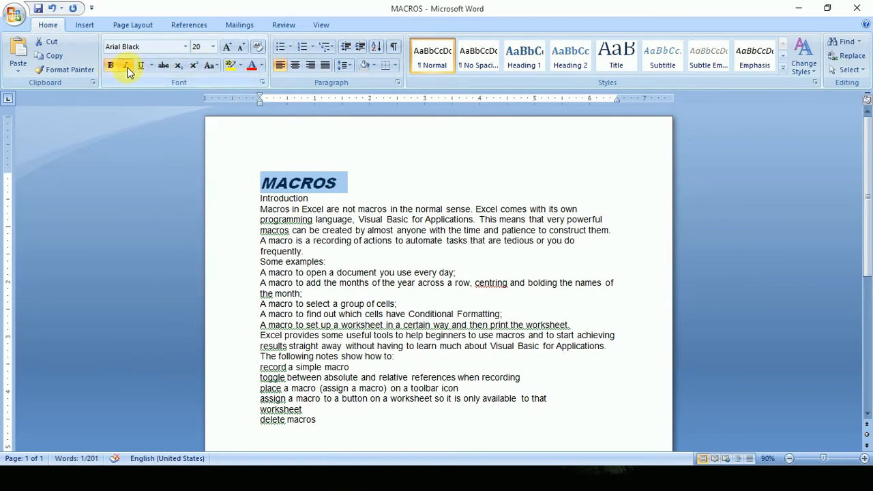
left_click(142, 66)
left_click(125, 66)
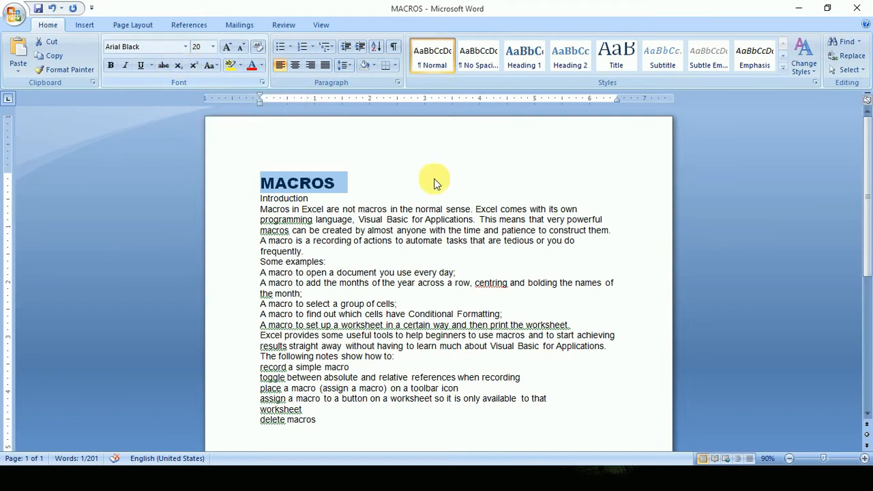
left_click(480, 184)
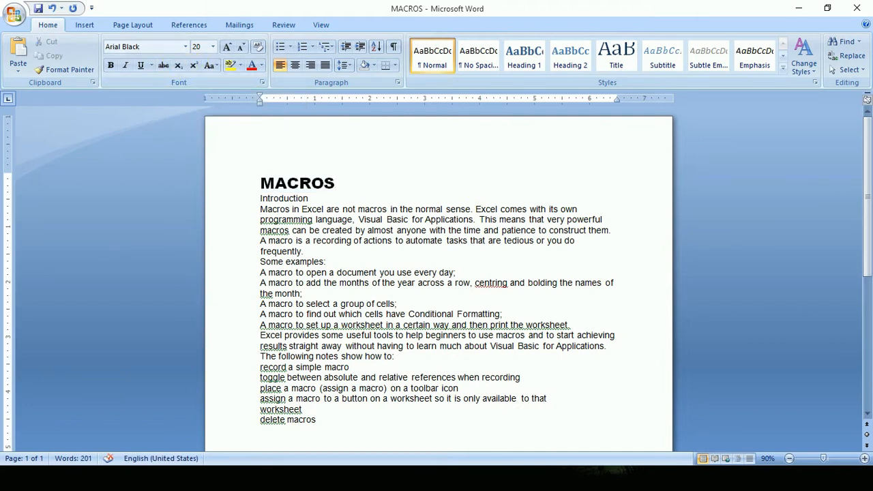
Add "4th" after MACROS in the title, make the "th" superscript and remove the superscript again.
left_click_drag(367, 185, 348, 184)
left_click(195, 66)
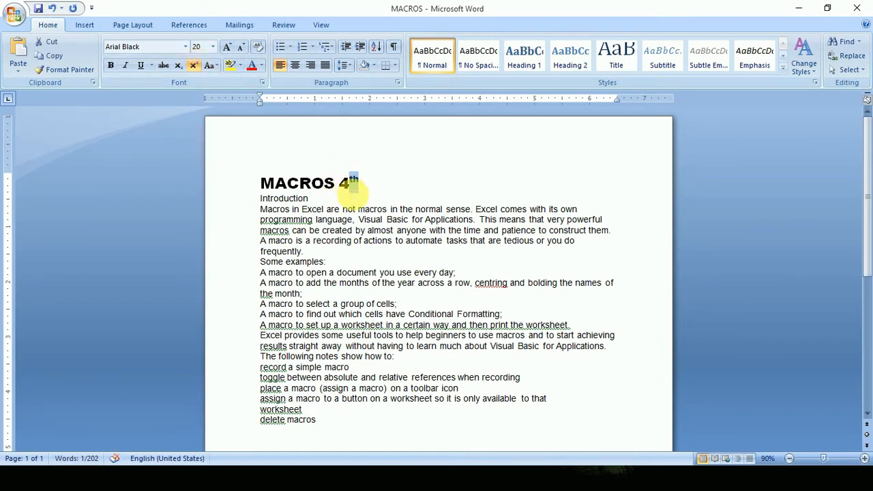
left_click(194, 66)
left_click(368, 183)
Replace "4th" with "3rd" in the title line and make the "rd" subscript.
double_click(355, 181)
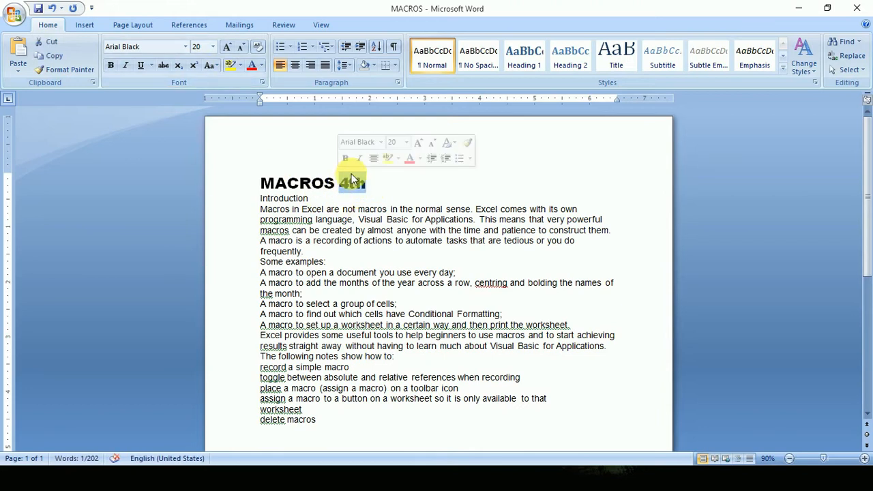
type("3rd")
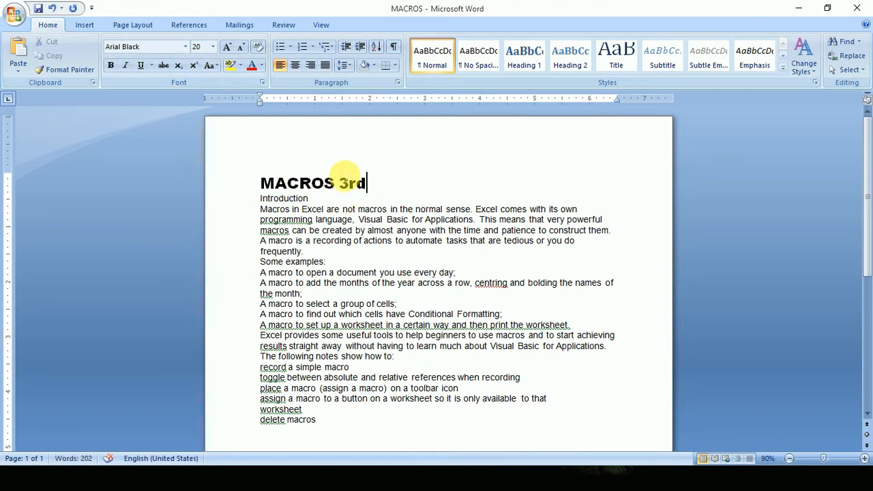
left_click_drag(368, 184, 349, 183)
left_click(178, 66)
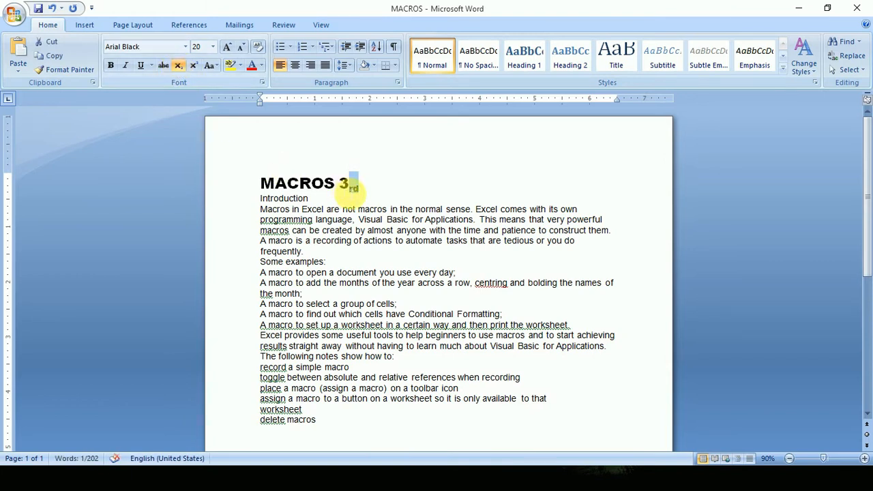
Delete "3rd" from the end of the title line.
key("BackSpace")
key("BackSpace")
key("BackSpace")
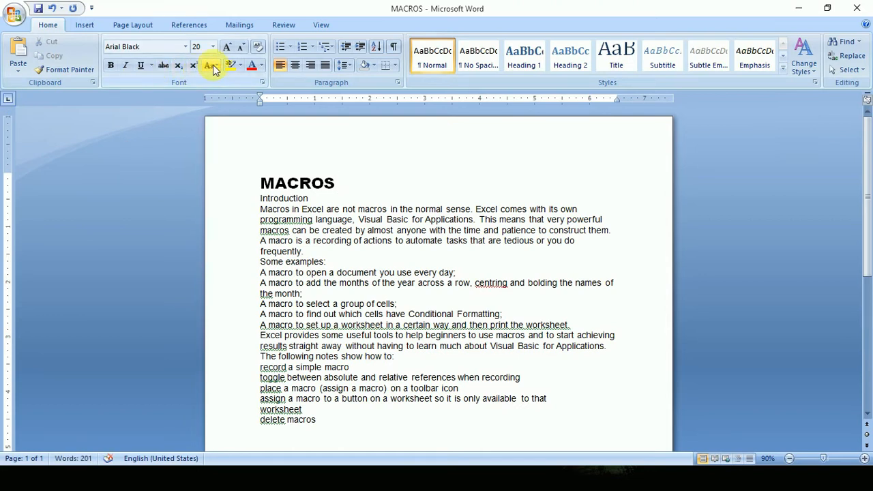
Select the MACROS title and change its case to UPPERCASE, followed by lowercase.
left_click_drag(348, 181, 267, 183)
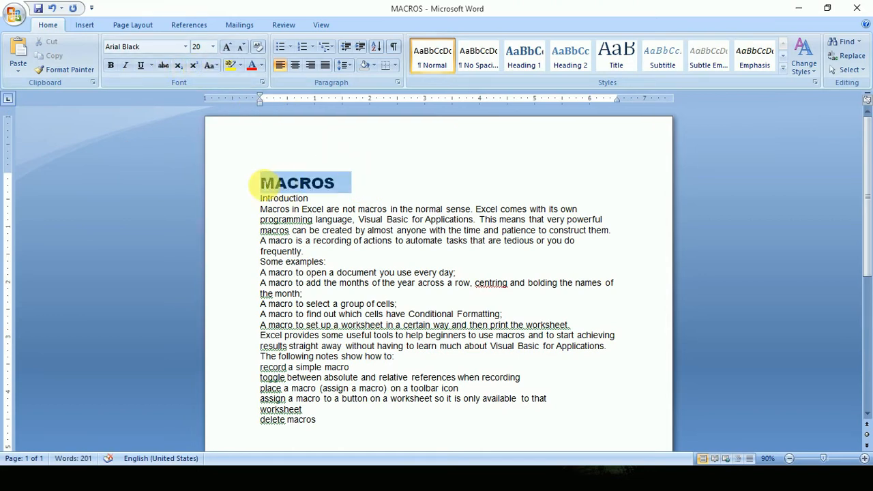
left_click(210, 64)
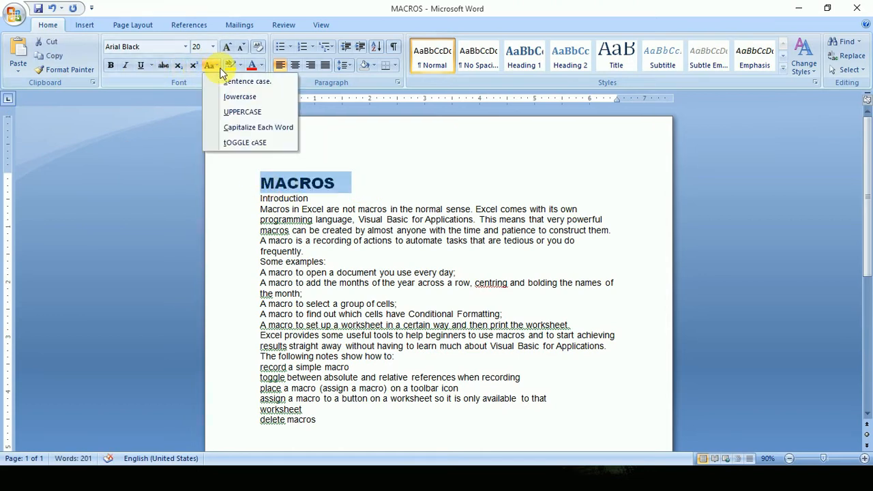
left_click(249, 113)
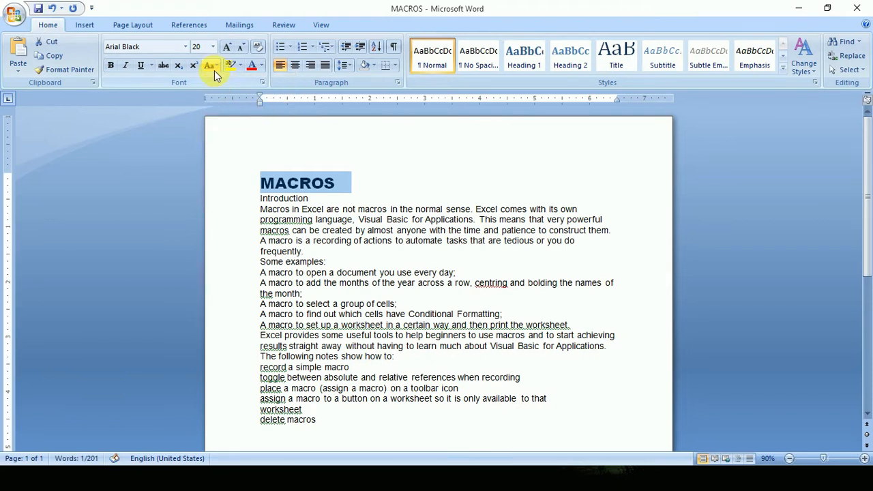
left_click(217, 68)
left_click(240, 98)
Change the title to Sentence case, followed by tOGGLE cASE.
left_click(217, 68)
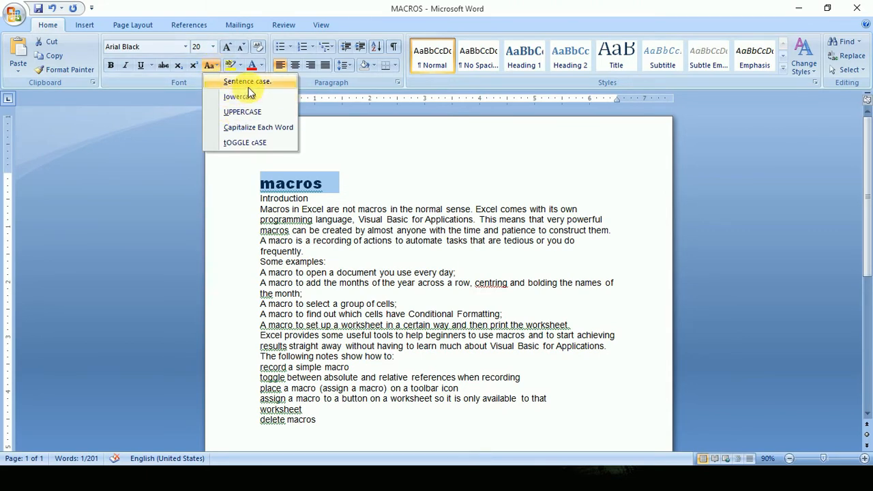
left_click(248, 87)
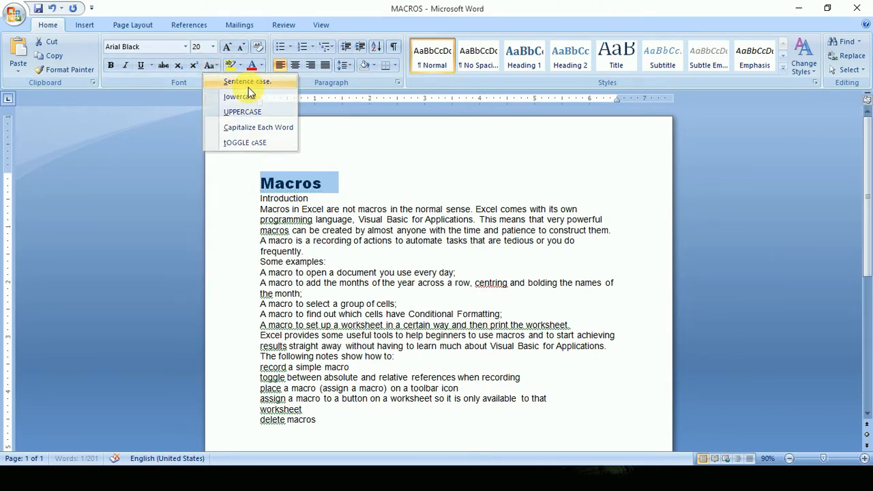
left_click(214, 68)
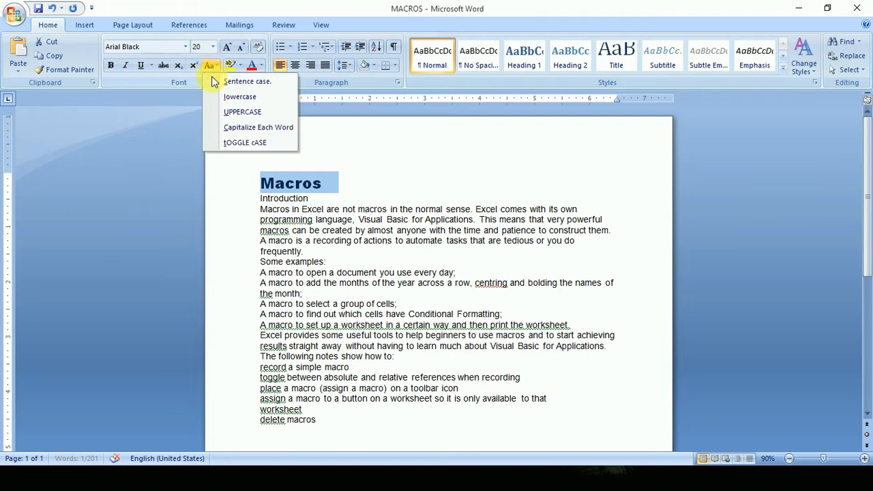
left_click(240, 143)
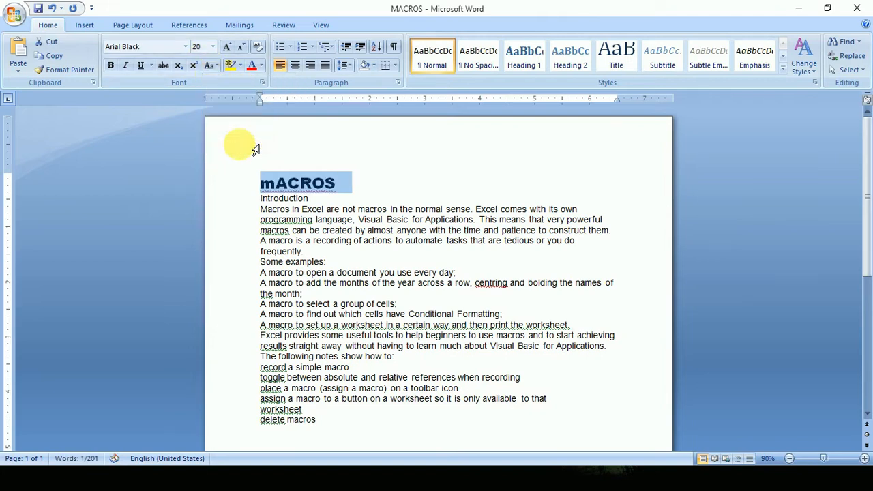
Change the selected title's case to UPPERCASE.
left_click(215, 67)
left_click(257, 113)
left_click(212, 66)
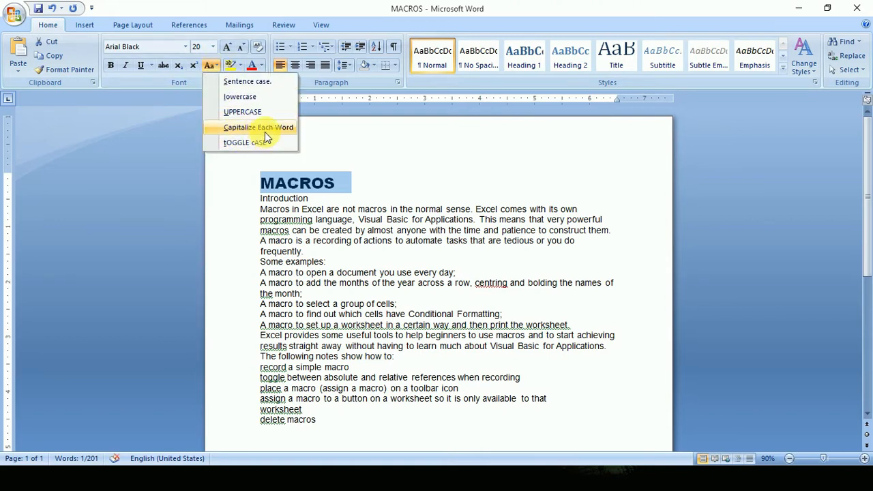
left_click(242, 112)
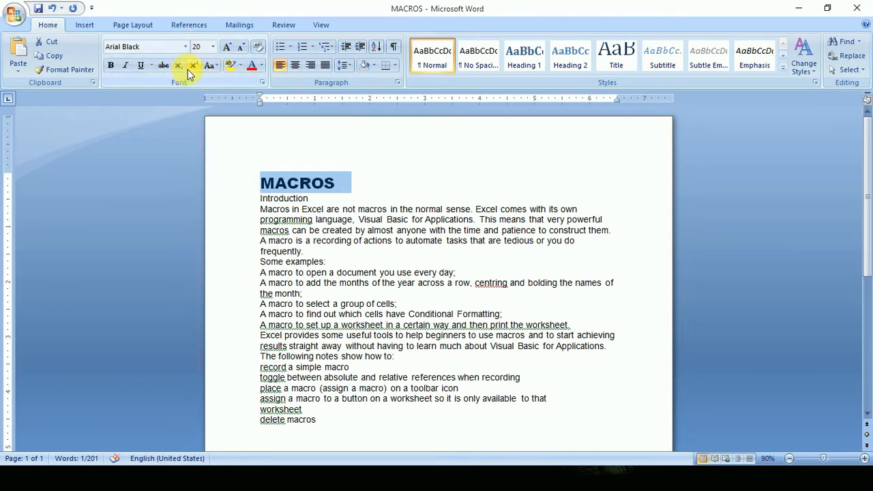
Grow the selected MACROS title's font to size 48, and shrink it back down to 28.
left_click(228, 48)
left_click(228, 48)
left_click(228, 48)
left_click(228, 48)
left_click(228, 48)
left_click(227, 48)
left_click(228, 48)
left_click(242, 49)
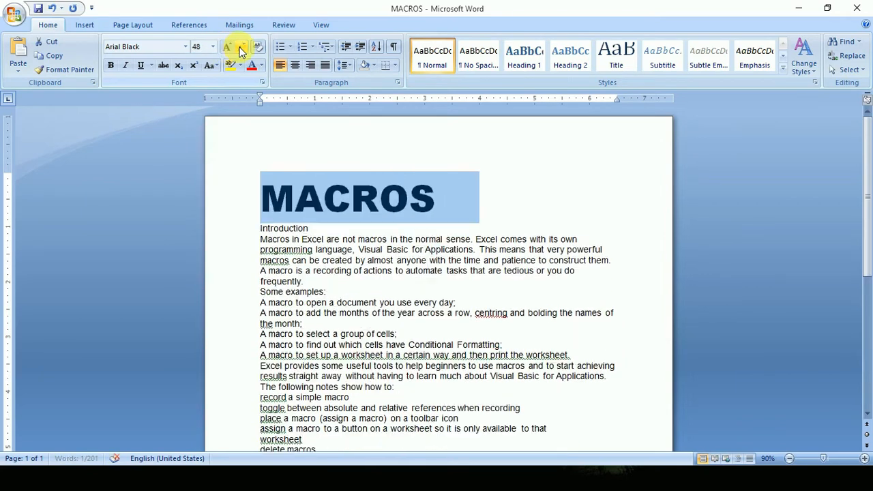
left_click(242, 49)
left_click(242, 49)
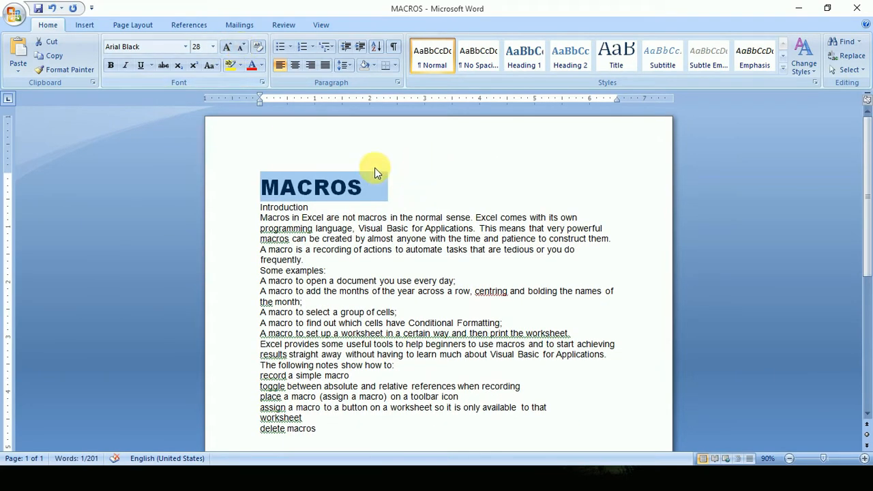
Clear all formatting from the MACROS title and undo the clearing.
left_click(260, 47)
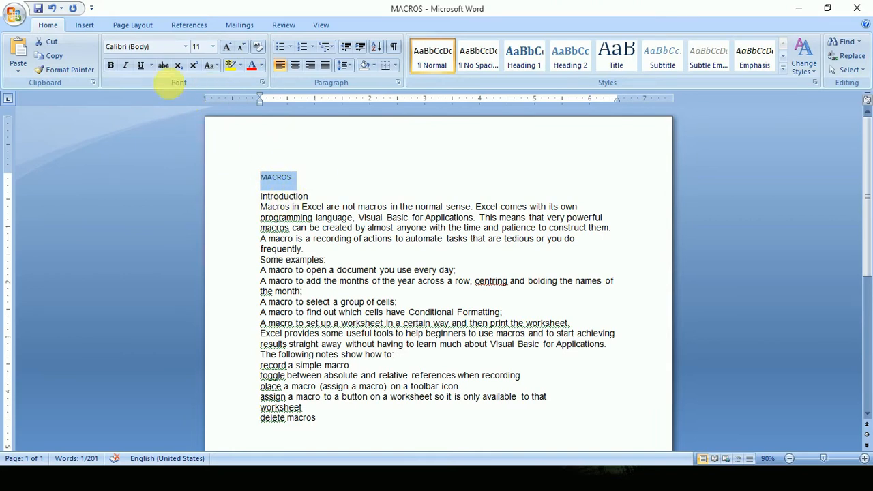
left_click(52, 8)
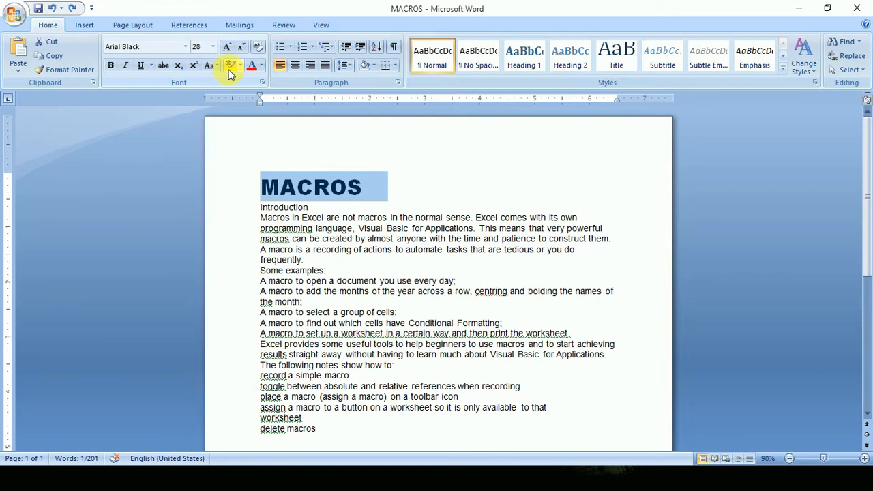
left_click(343, 225)
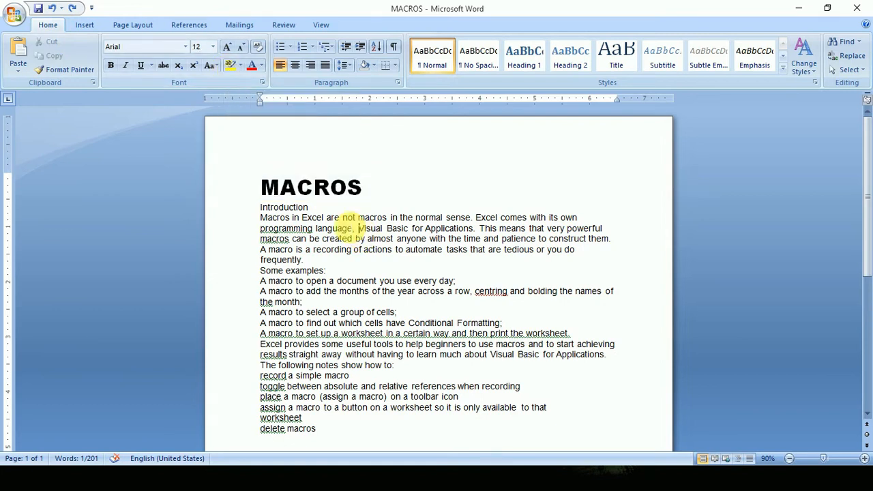
Highlight "not macros in the normal", "is a recording of actions" and "a worksheet in" in yellow.
left_click(233, 66)
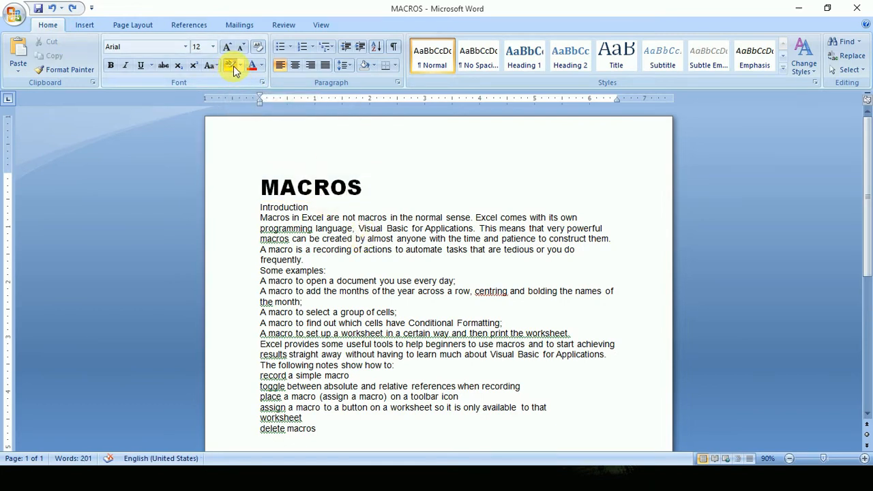
left_click_drag(343, 218, 440, 219)
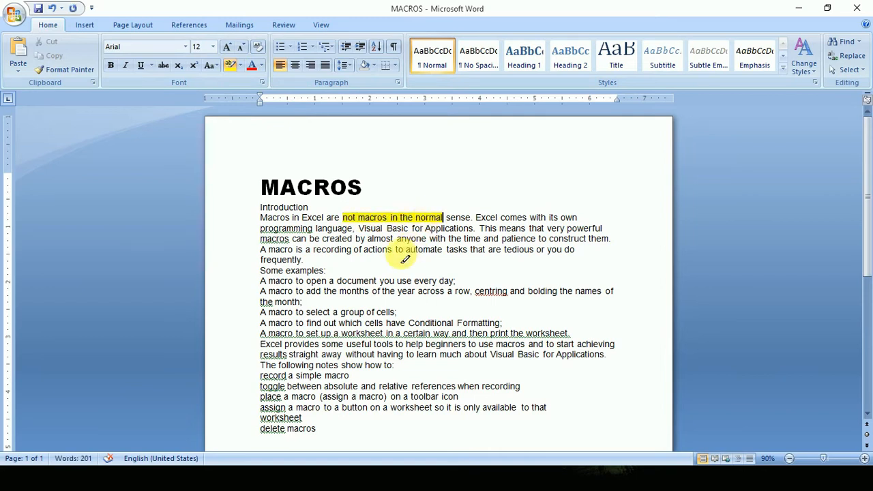
left_click_drag(296, 250, 394, 251)
left_click_drag(336, 335, 394, 334)
Highlight the words "that are tedious" in dark yellow.
left_click(240, 66)
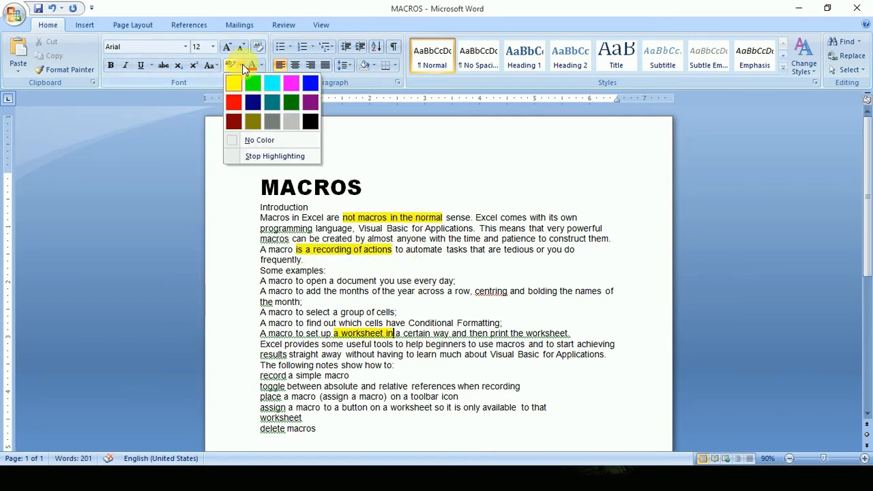
left_click(250, 117)
left_click_drag(471, 250, 535, 250)
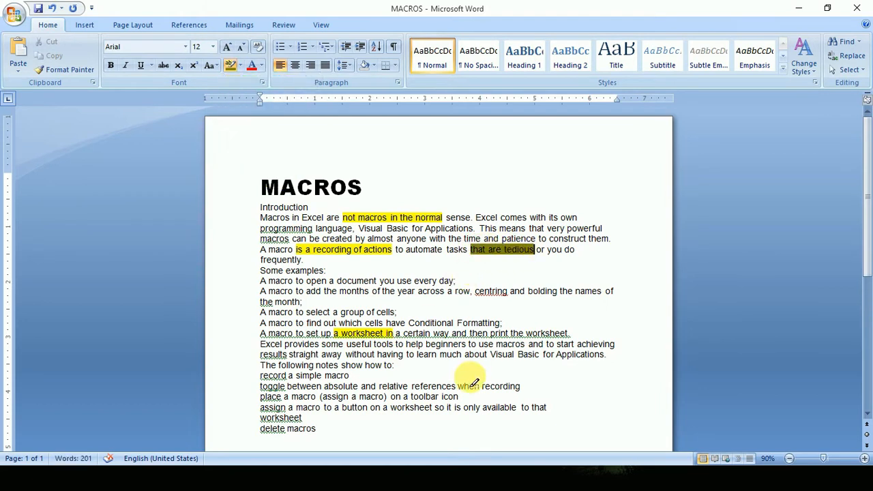
Remove all highlight colours from the body text and stop highlighting.
left_click(239, 65)
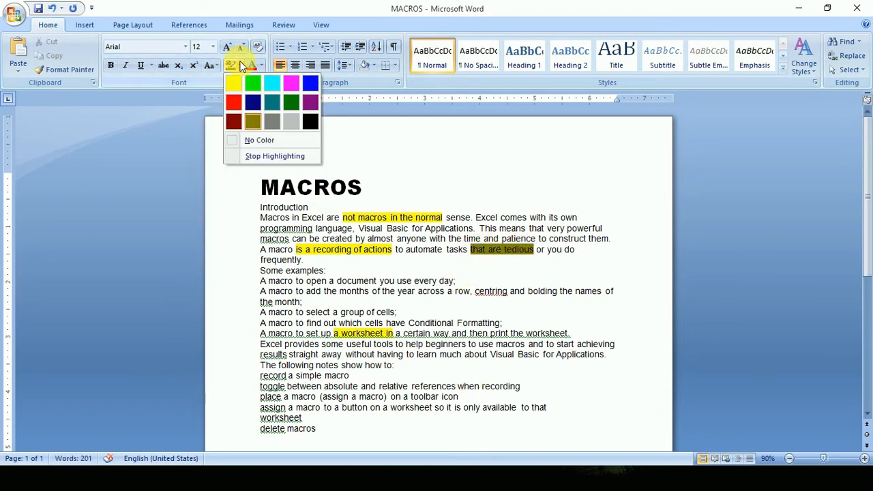
left_click(259, 141)
mouse_move(433, 333)
left_mouse_down()
mouse_move(362, 219)
mouse_move(332, 216)
left_mouse_up()
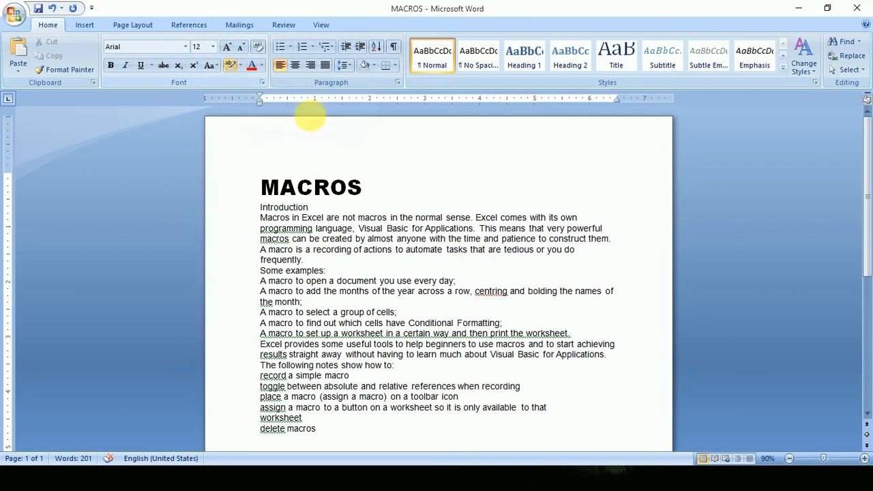
left_click(230, 66)
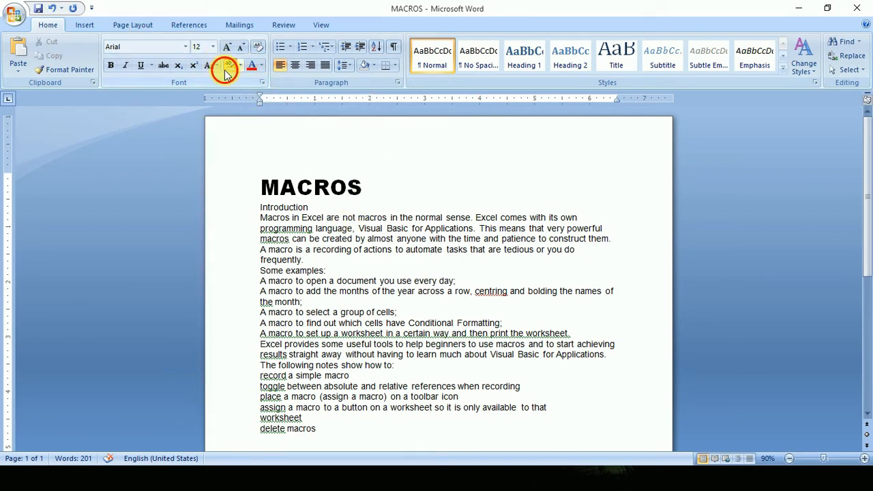
Set the MACROS title's font colour to a lighter shade of the dark blue theme colour.
left_click_drag(372, 187, 261, 186)
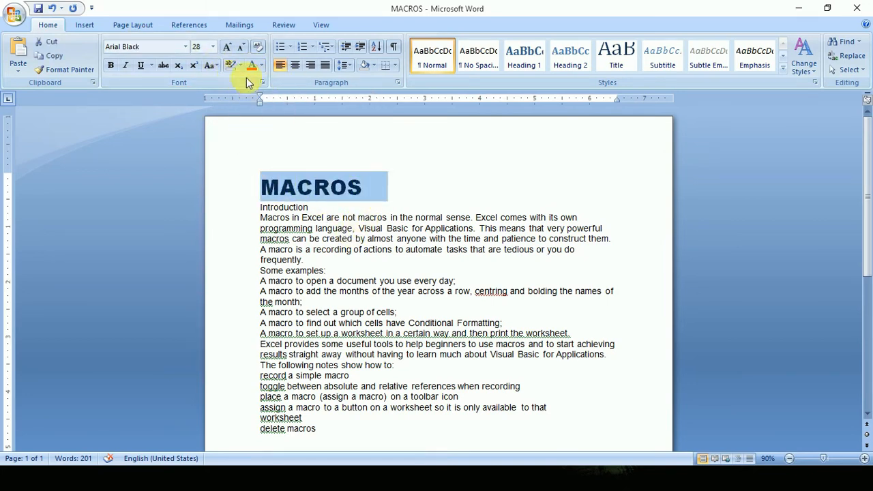
left_click(263, 66)
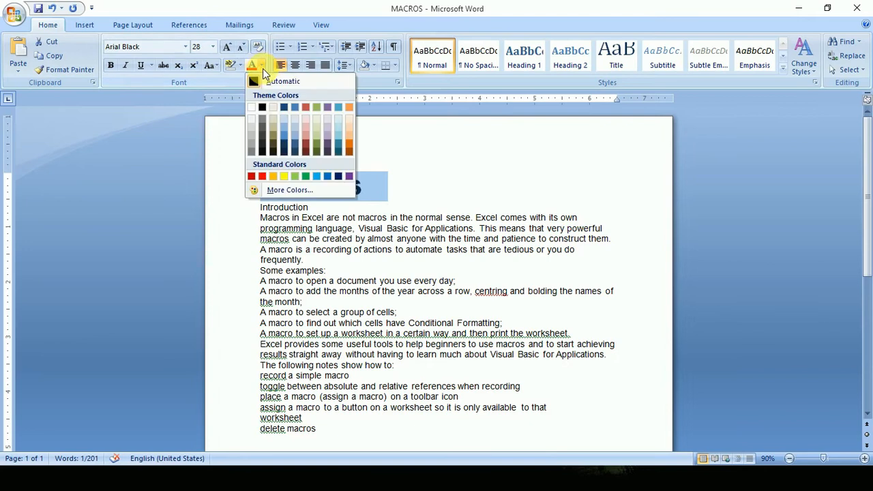
left_click(284, 135)
left_click(372, 189)
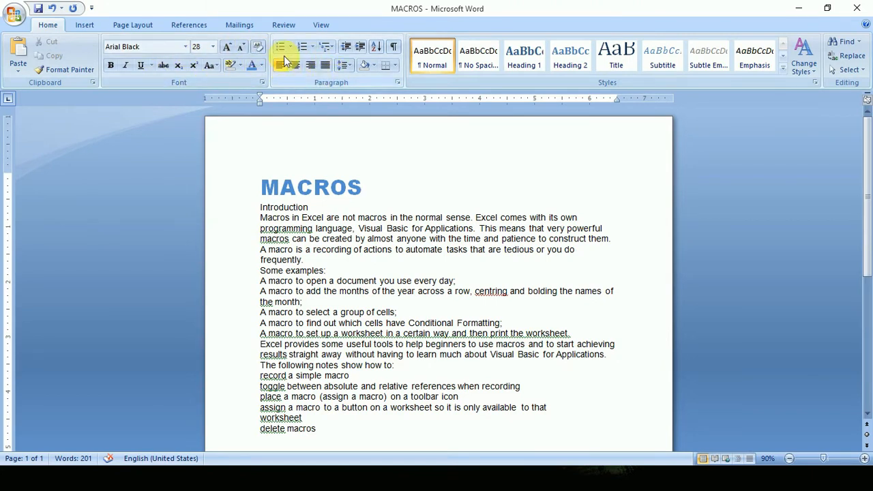
Apply an arrow bullet to the Introduction line and undo it.
left_click(245, 208)
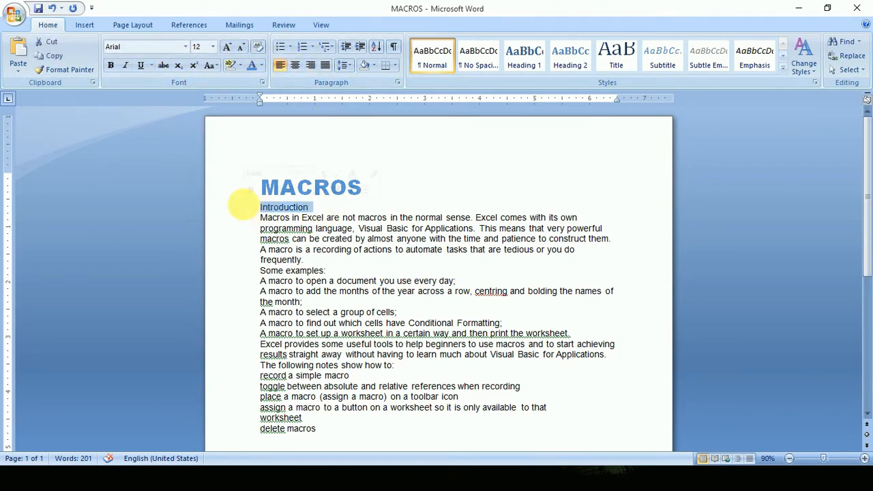
left_click(290, 46)
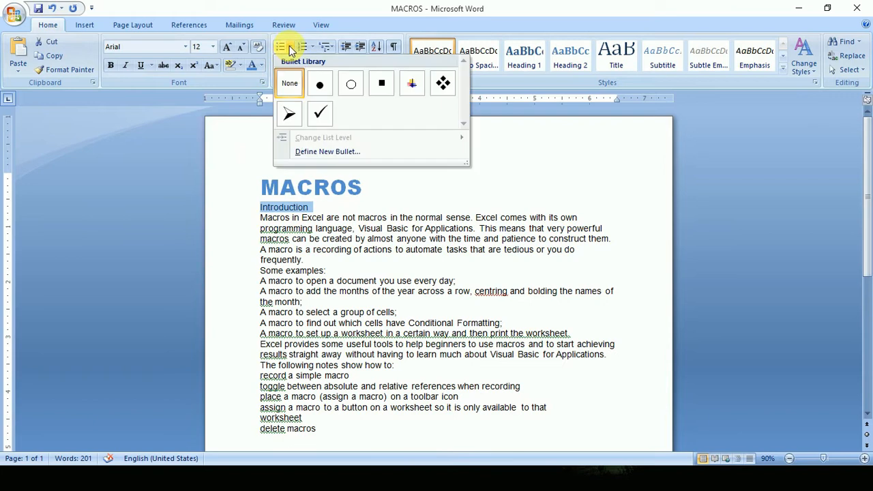
left_click(292, 116)
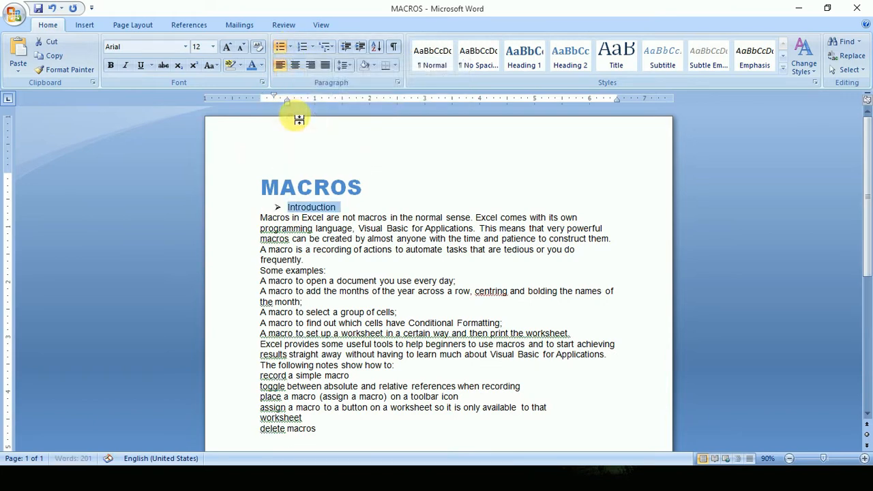
left_click(341, 207)
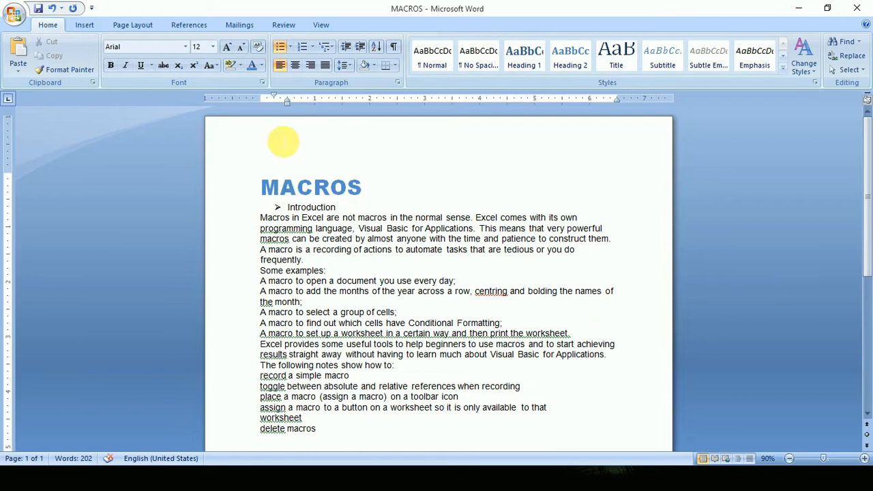
left_click(54, 9)
Examine the available styles in the bullet and numbering libraries.
left_click(277, 264)
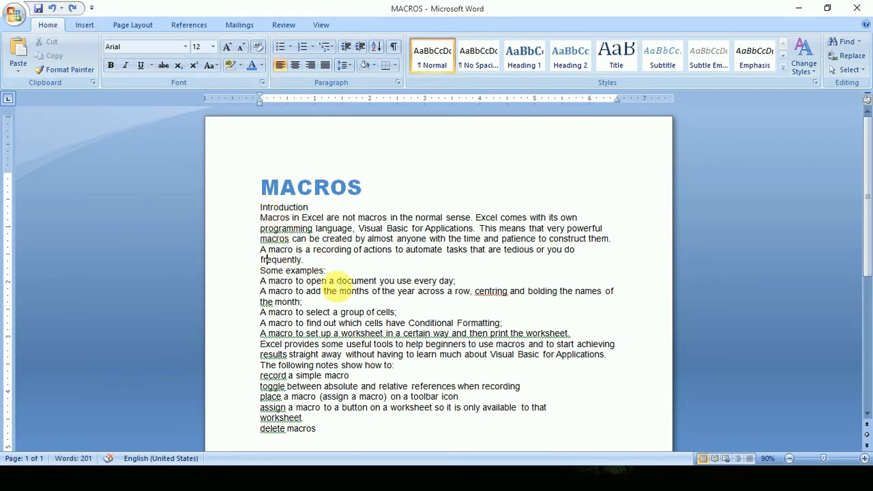
left_click(289, 48)
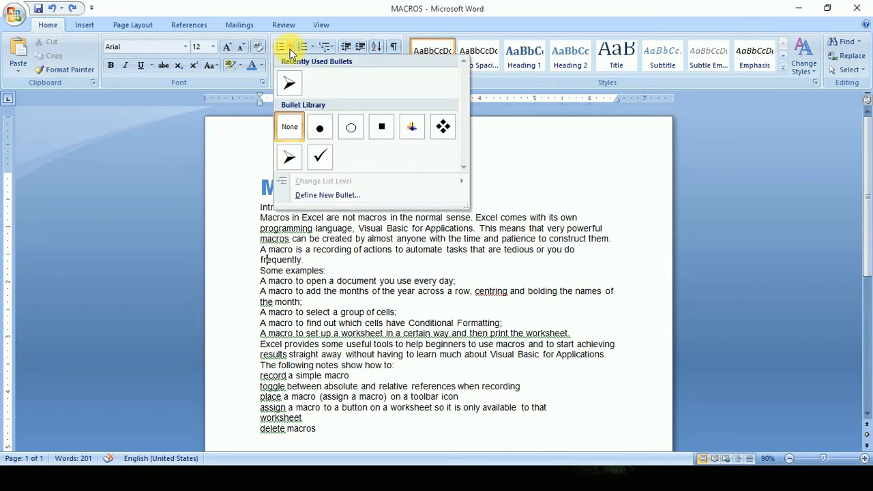
left_click(299, 51)
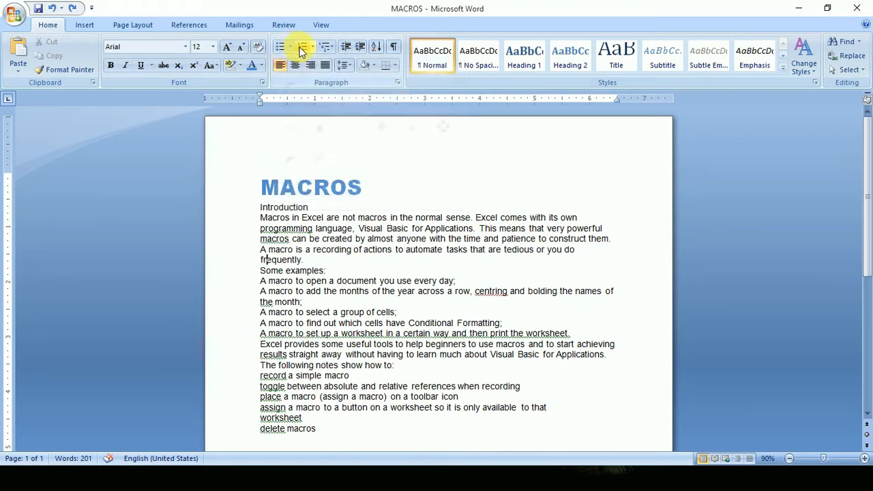
left_click(312, 47)
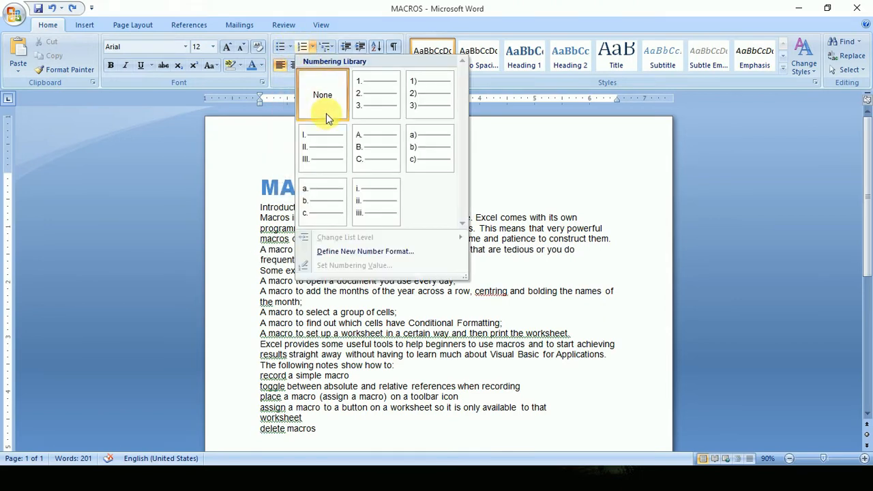
left_click(293, 51)
left_click(314, 51)
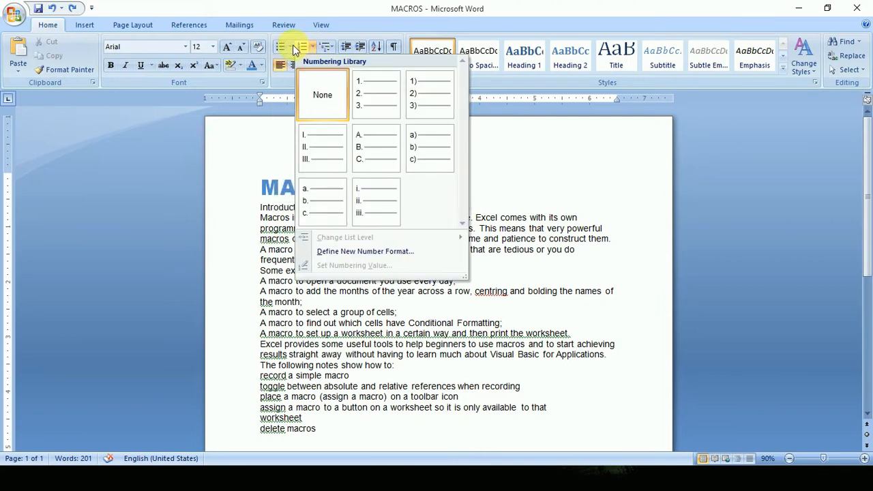
left_click(292, 51)
left_click(365, 335)
Apply solid round bullets to the lines from "A macro is a recording of actions" through "A macro to set up a worksheet".
left_click_drag(260, 251, 572, 335)
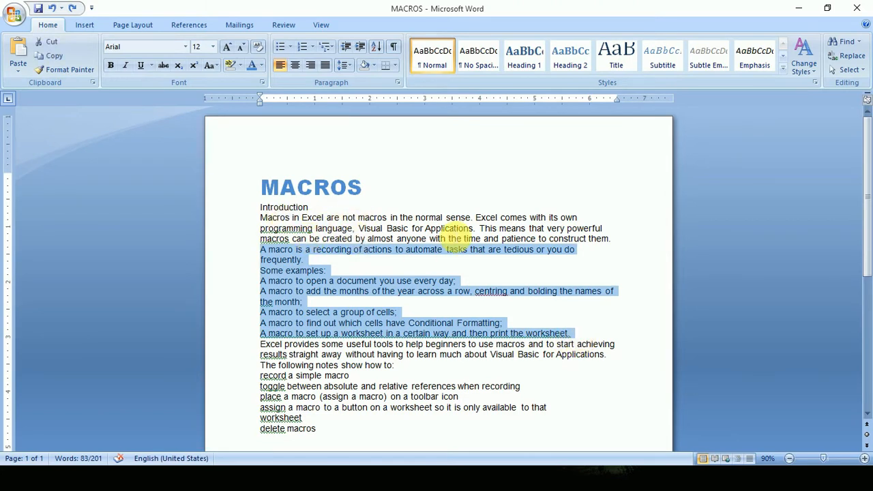
left_click(292, 47)
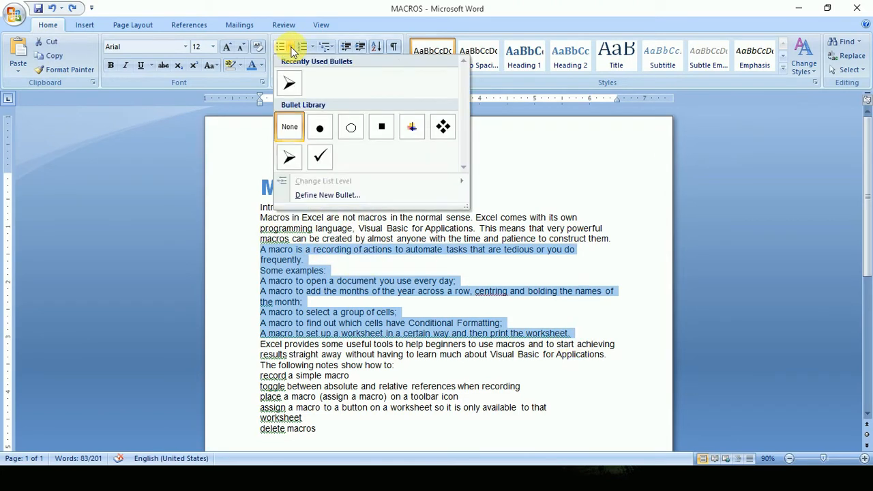
left_click(316, 129)
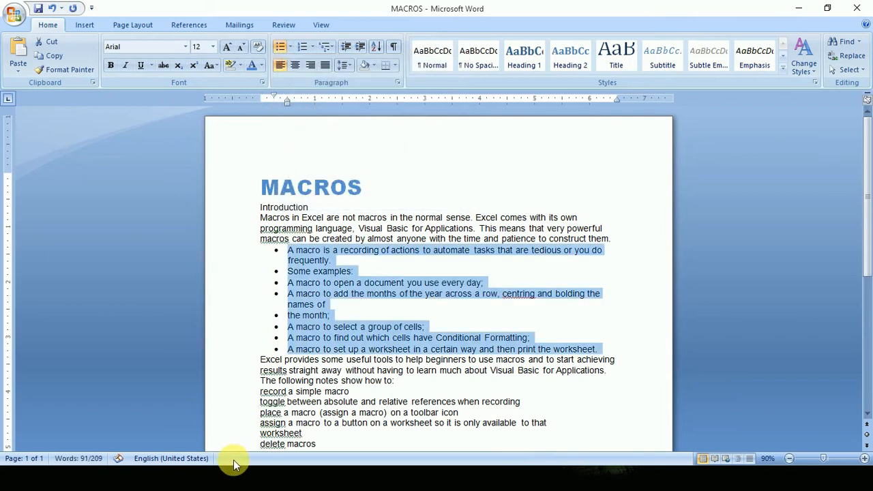
left_click(341, 316)
Set the Introduction heading's font size to 22.
double_click(262, 208)
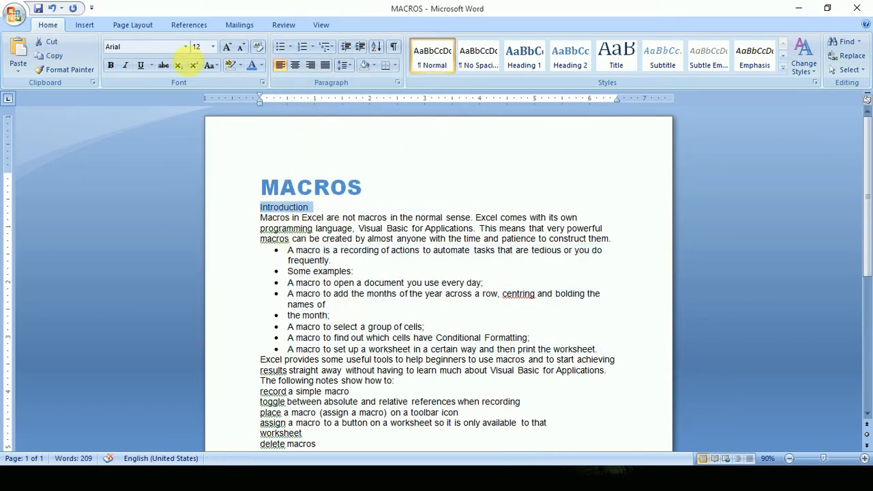
left_click(213, 47)
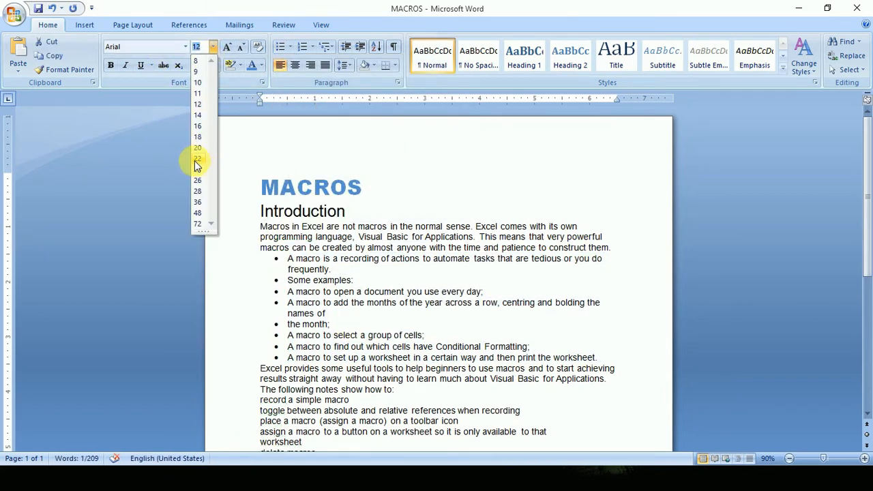
left_click(195, 161)
left_click(304, 238)
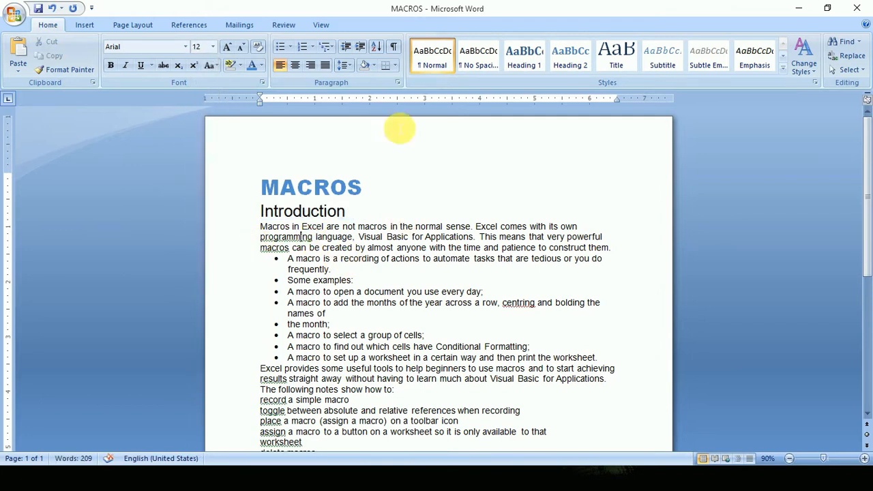
left_click(343, 210)
Apply A. B. C. numbering to the four lines from "record a simple macro" through "assign a macro to a button".
scroll(331, 218, "down", 2)
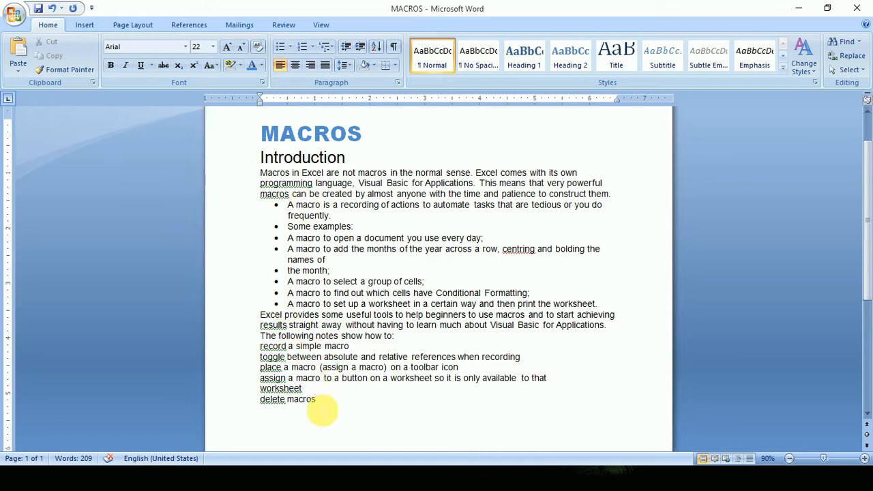
left_click_drag(571, 384, 270, 352)
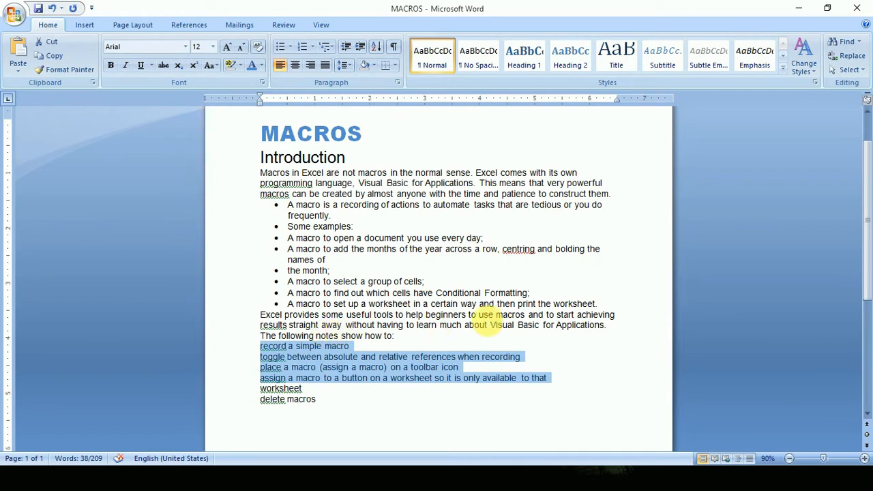
left_click(311, 47)
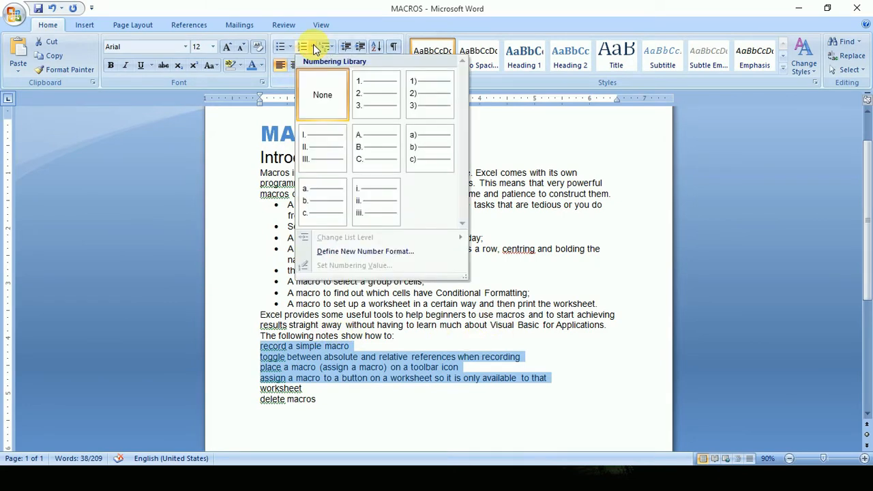
left_click(368, 151)
left_click(403, 368)
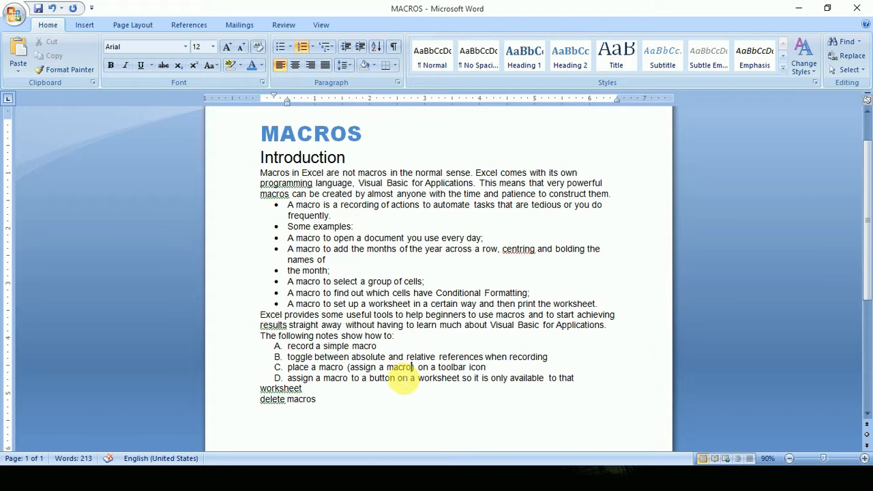
Insert an unbulleted blank line after the last bulleted item, above the "Excel provides some useful tools" paragraph.
left_click(617, 303)
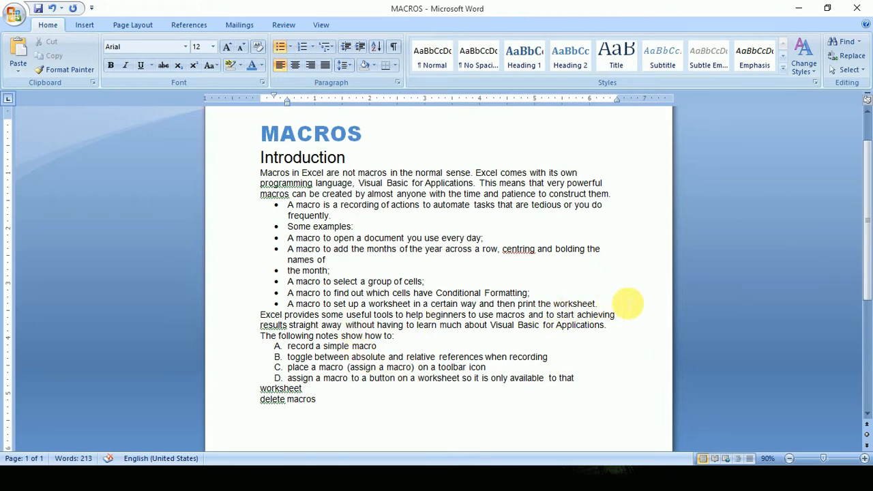
key("Return")
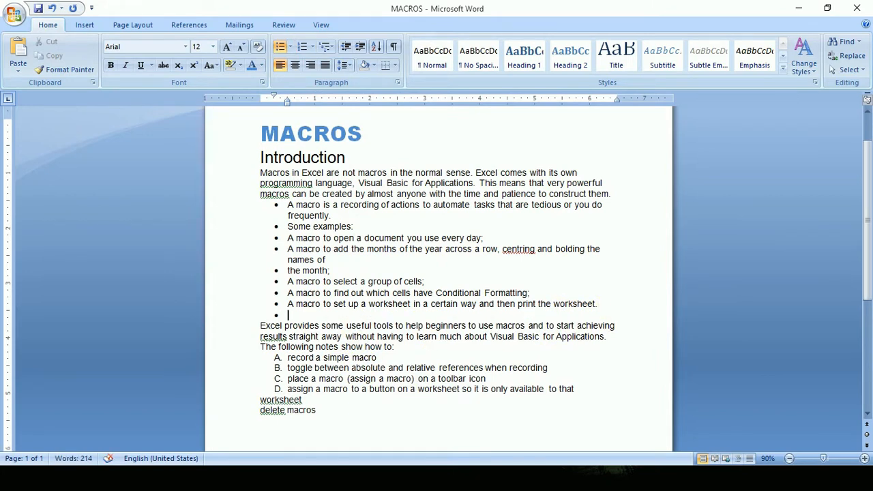
key("Return")
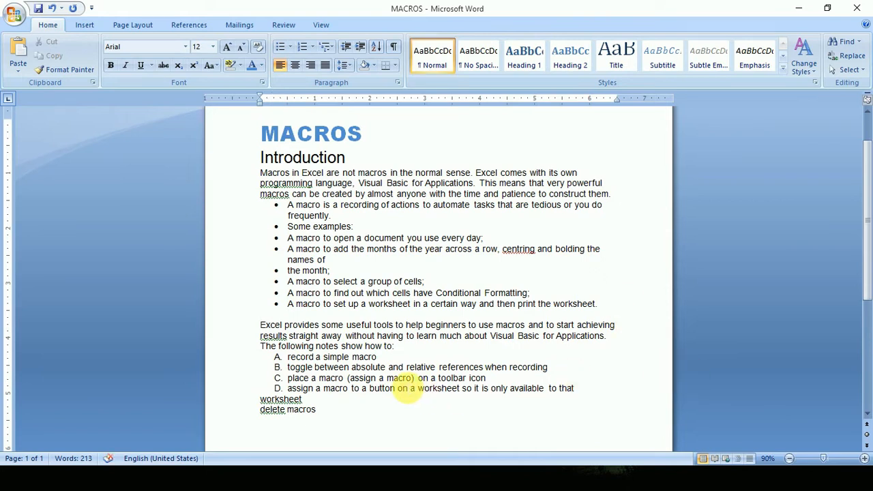
Insert a blank line above the lettered list and another between item D and the "worksheet" line.
left_click(407, 349)
key("Return")
scroll(383, 382, "down", 4)
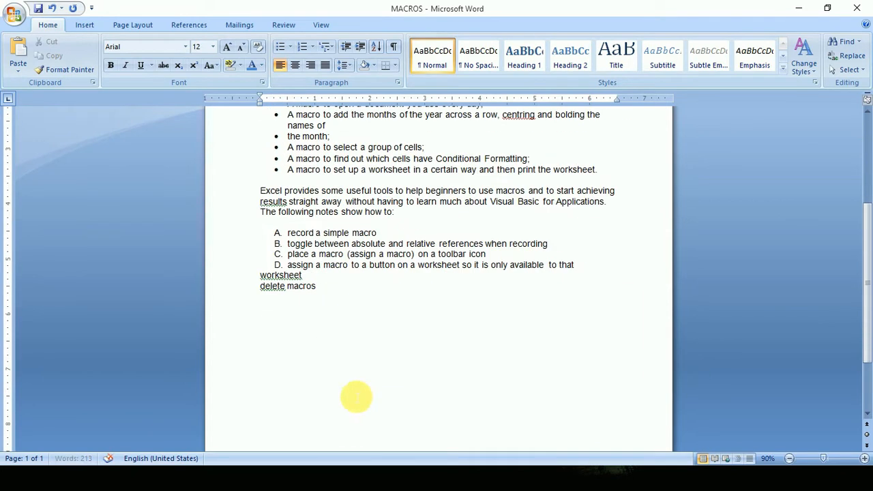
key("Return")
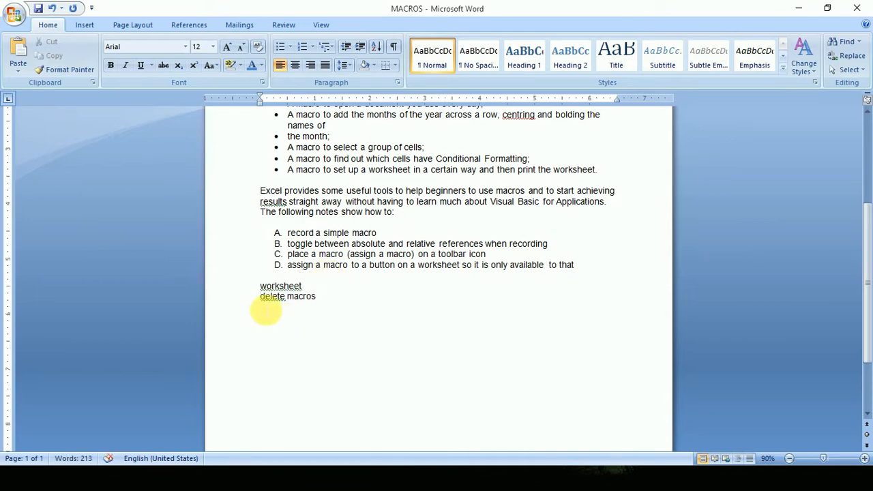
Apply A. B. C. numbering to the "delete macros" line.
left_click(303, 52)
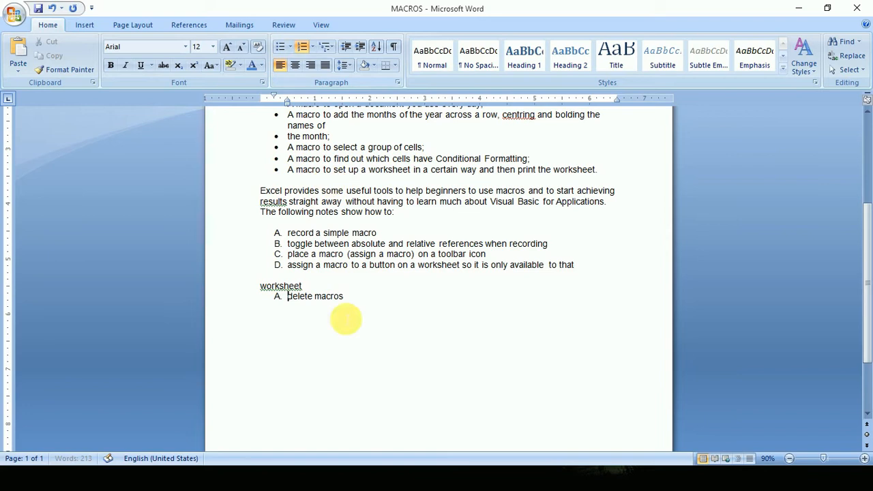
left_click(425, 311)
scroll(425, 312, "up", 3)
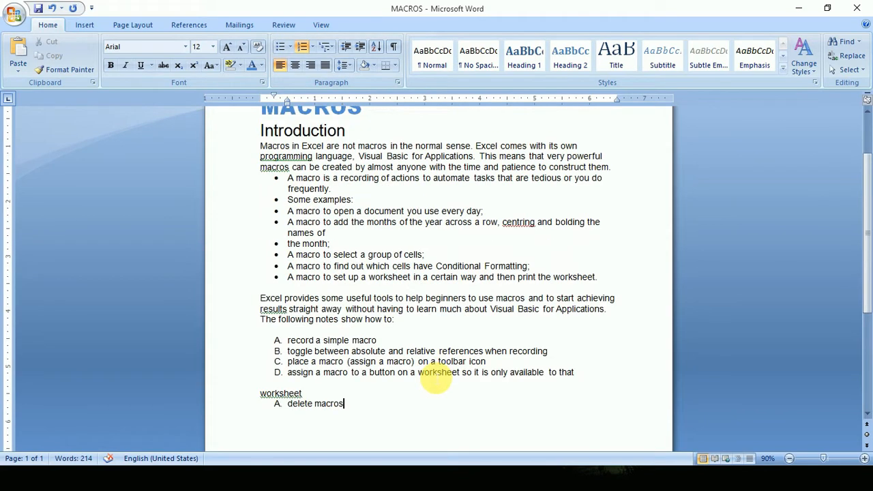
Number all lines from "record a simple macro" through "delete macros" as one continuous A. B. C. list.
scroll(432, 376, "down", 2)
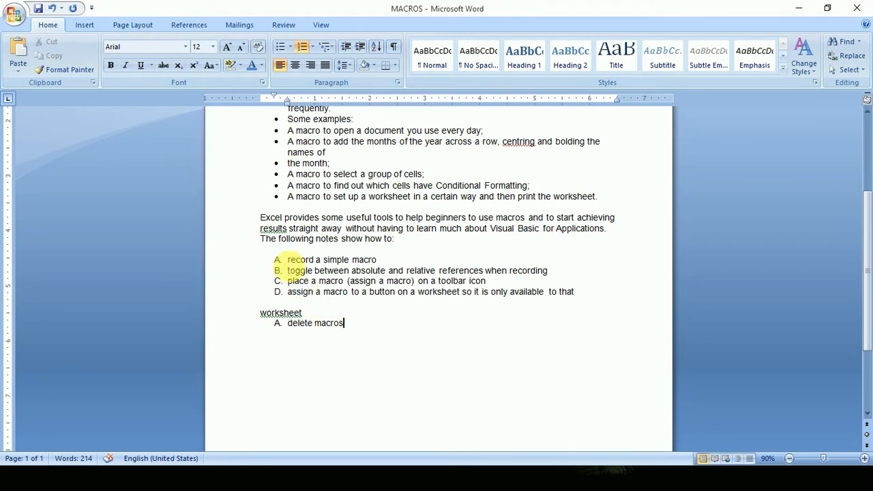
left_click_drag(344, 323, 277, 260)
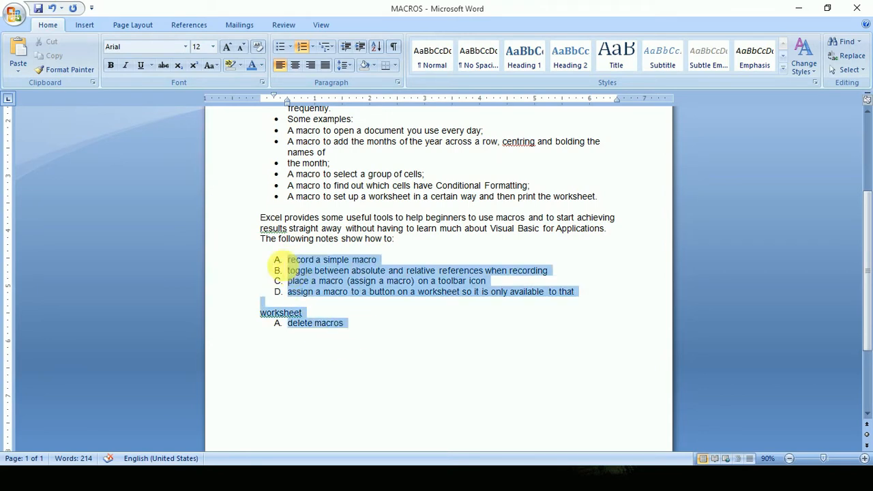
left_click(303, 50)
left_click(303, 49)
left_click(303, 49)
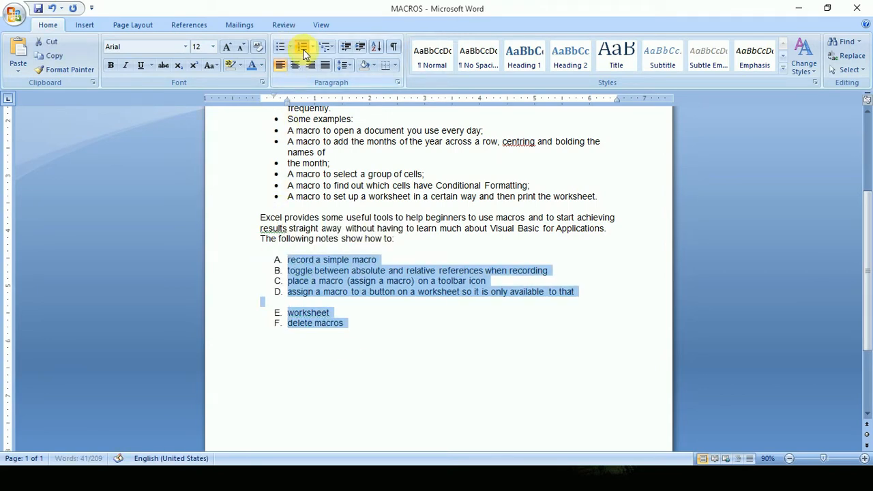
Remove the blank line below item D and make "worksheet" part of item D again.
left_click(319, 312)
left_click(324, 303)
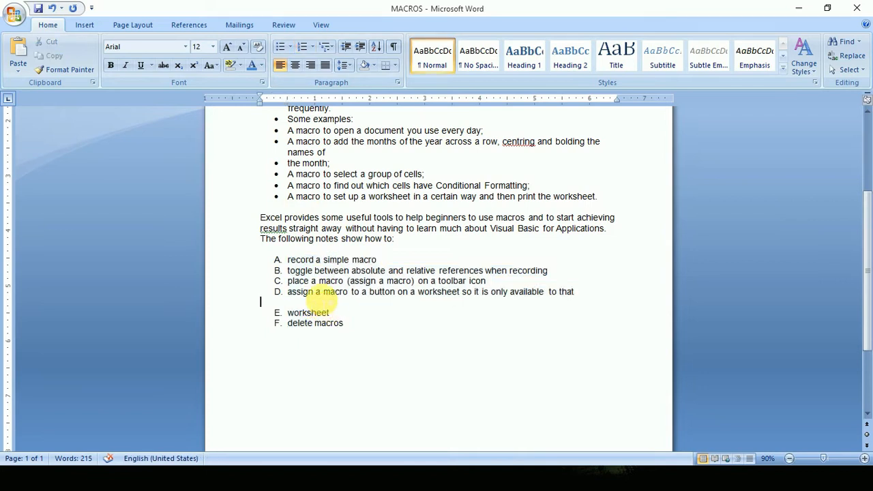
key("Delete")
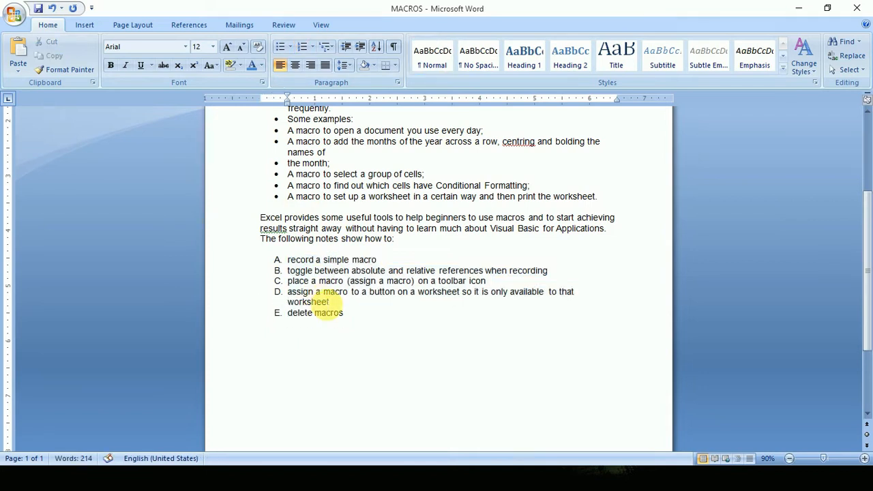
Look over the available multilevel list formats without applying one.
scroll(403, 287, "up", 2)
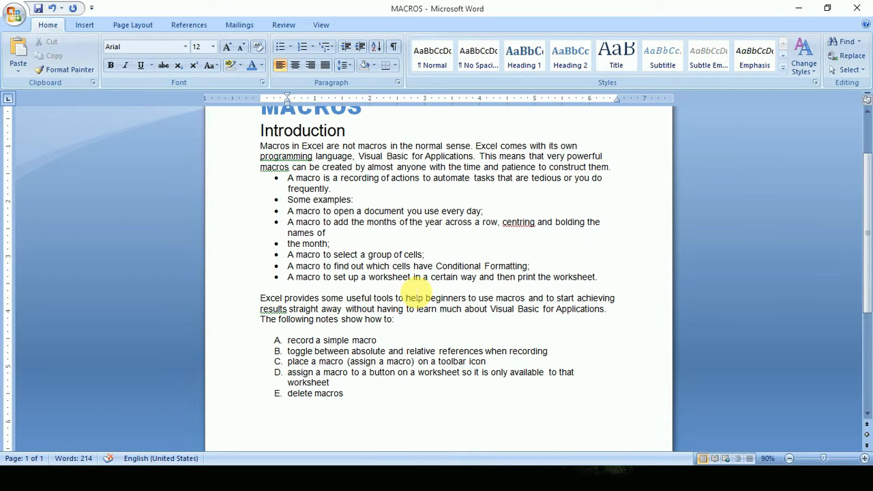
scroll(372, 201, "up", 2)
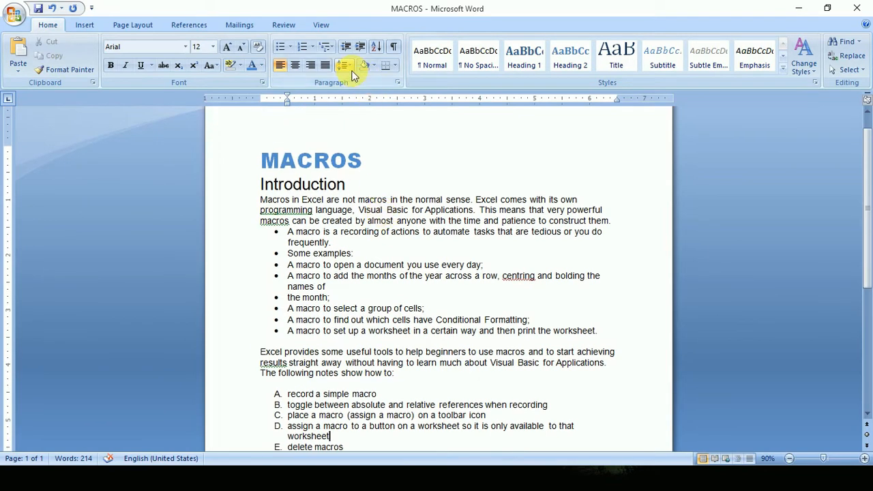
scroll(341, 103, "down", 2)
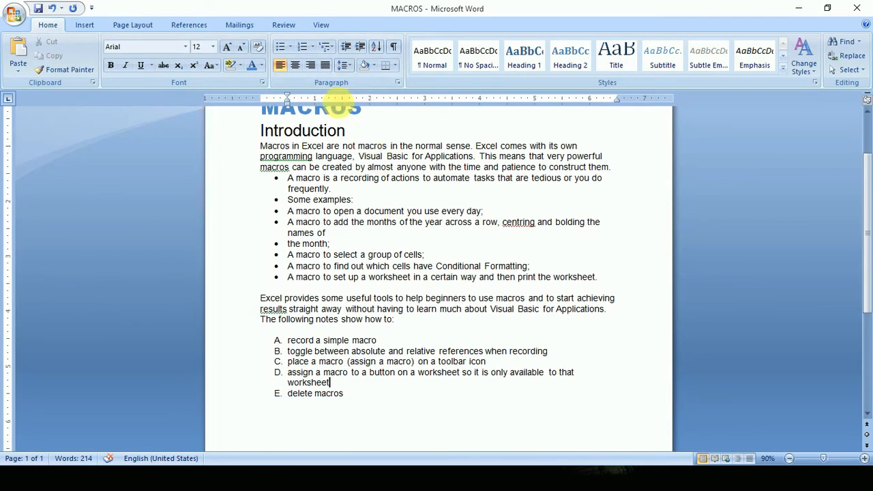
left_click(327, 48)
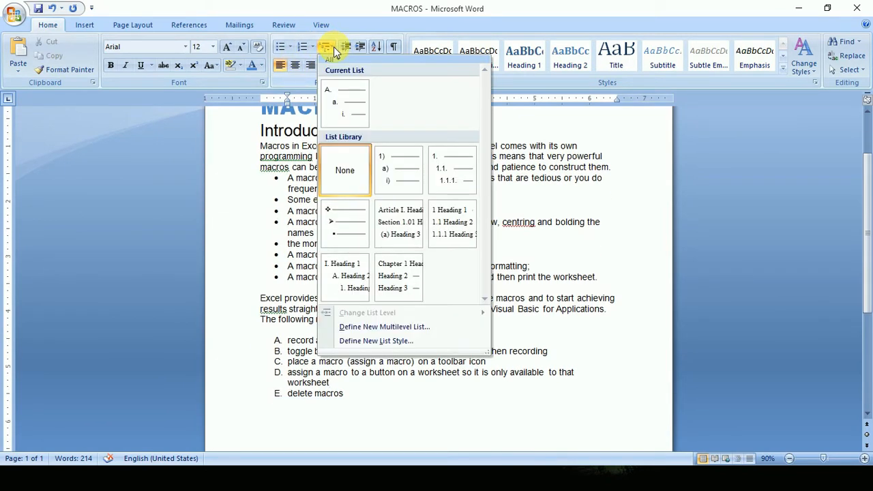
left_click(234, 253)
Add three placeholder lines inside item D using line breaks: ";ldfkdskf;ldkf", "dflkdsf;ldskf" and "siadjsajdoisajd".
scroll(348, 399, "down", 3)
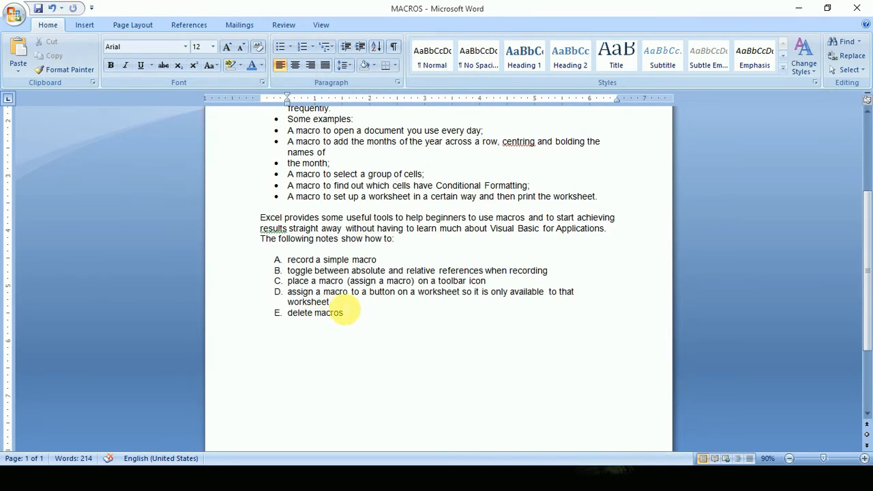
key("shift+Return")
type(";ldfkdskf;ldkf")
key("shift+Return")
type("d")
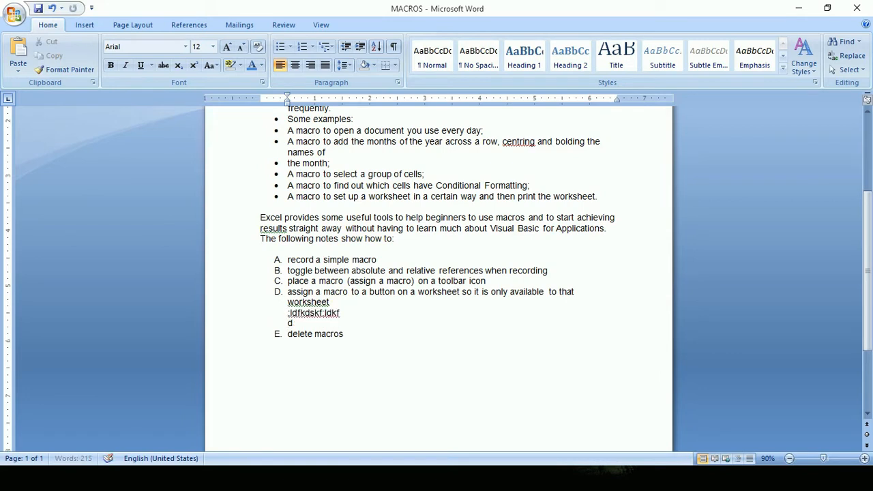
type("flkdsf;ldskf")
key("shift+Return")
type("siadjsajdoisajd")
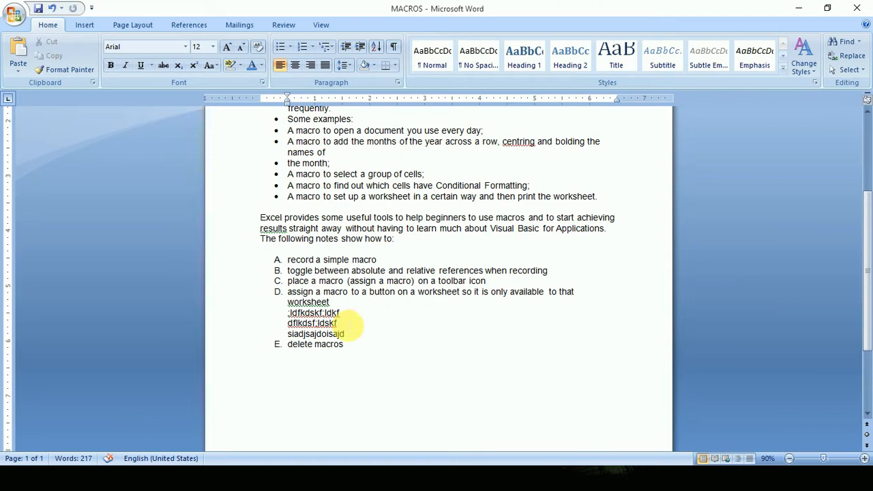
Apply the 1) a) i) multilevel list format to the three placeholder lines under item D.
left_click_drag(355, 333, 294, 316)
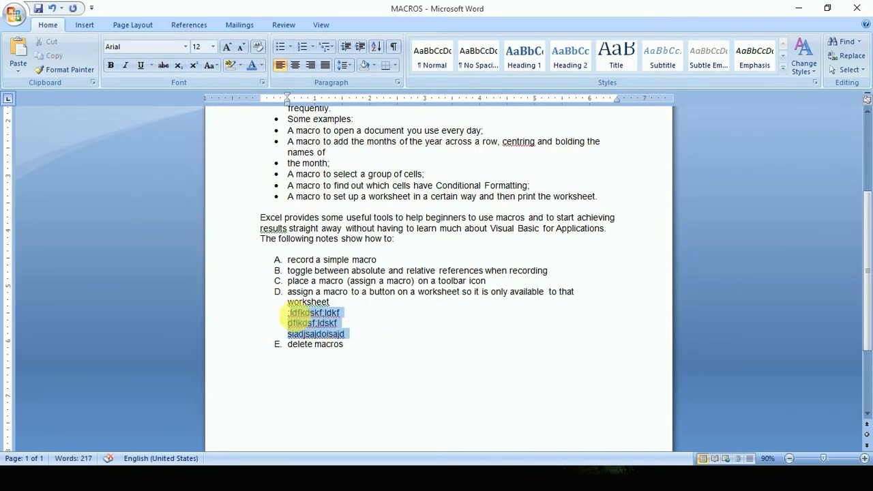
left_click(327, 46)
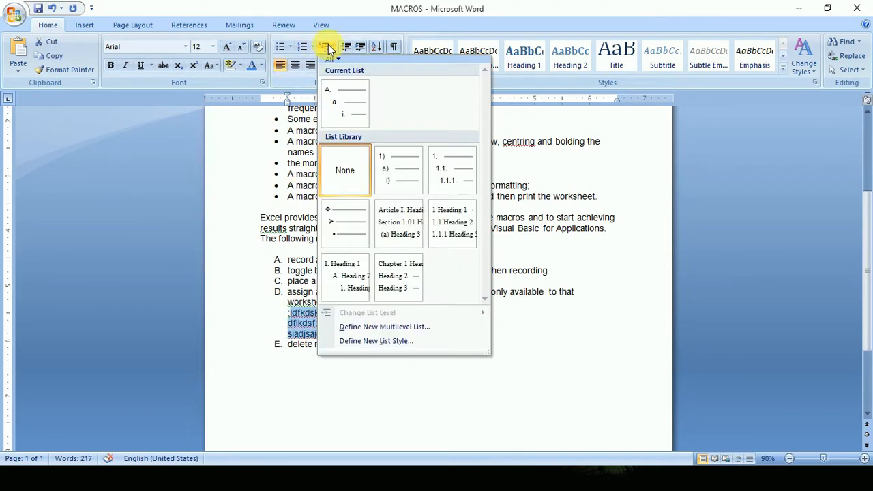
left_click(403, 179)
left_click(362, 335)
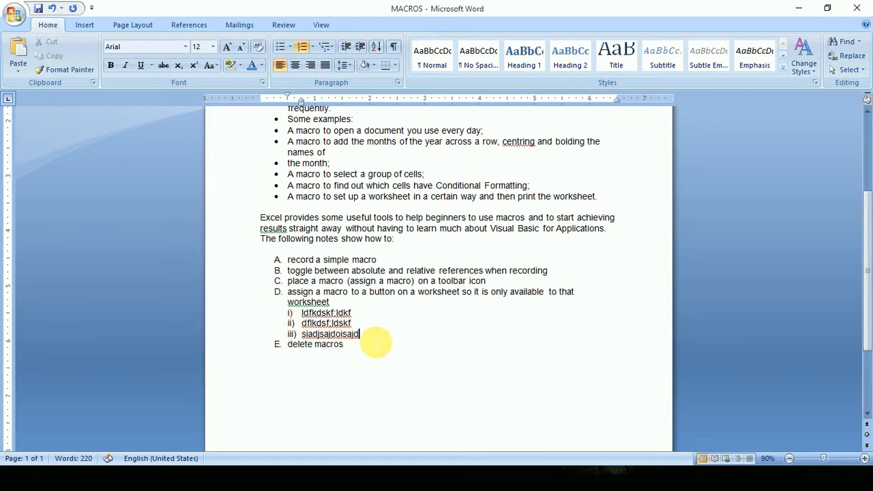
Add sub-items "fhffftyftyftyf" and "sgdsagduysgauydgsa" under item D and give both the 1. 1.1. 1.1.1. multilevel format.
key("Return")
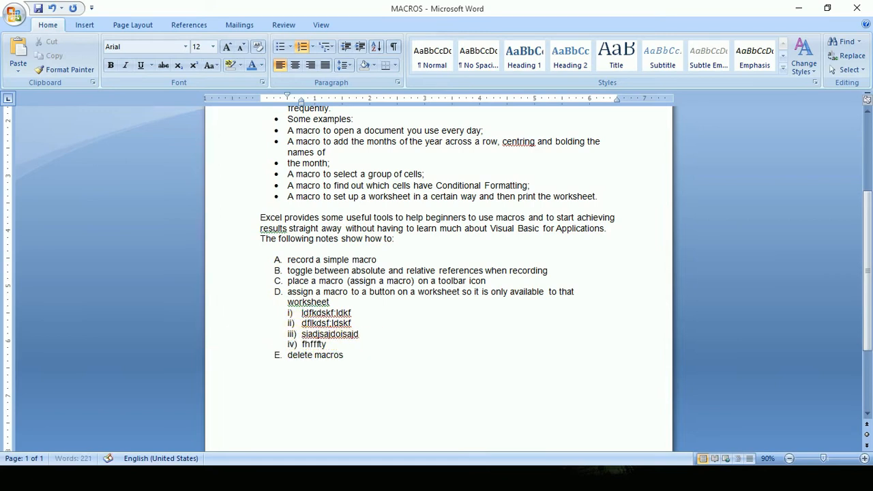
key("Return")
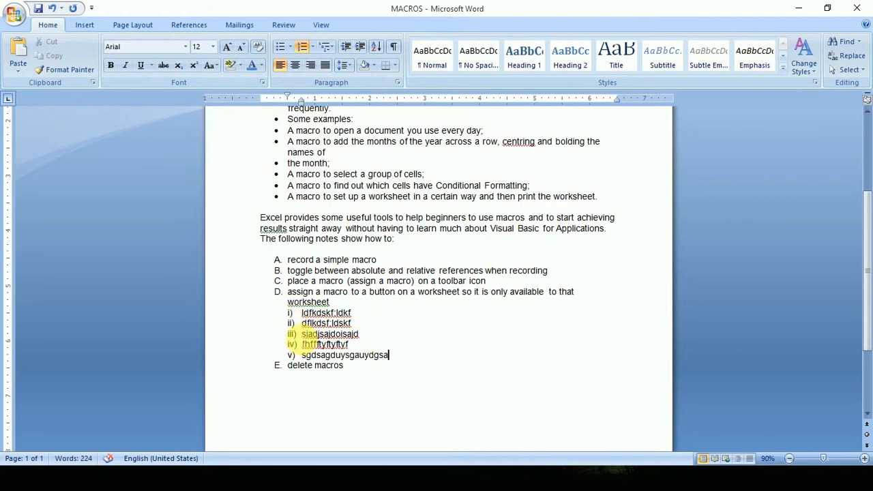
left_click_drag(389, 356, 302, 344)
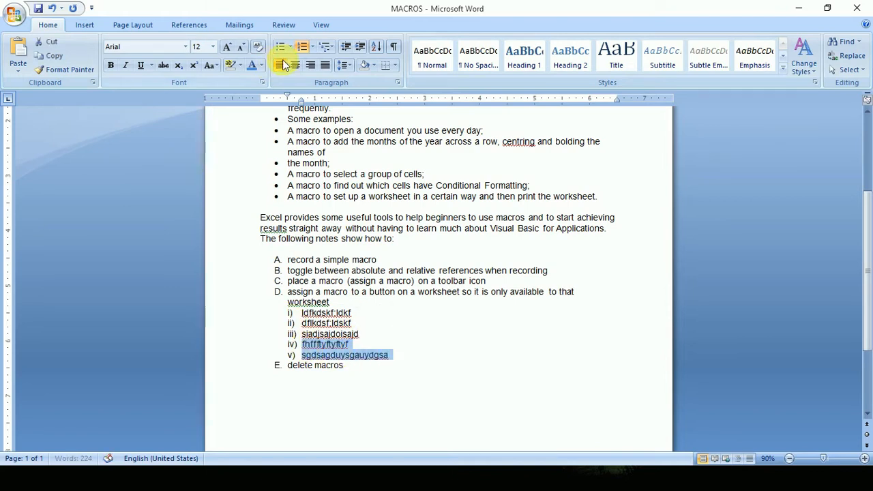
left_click(326, 48)
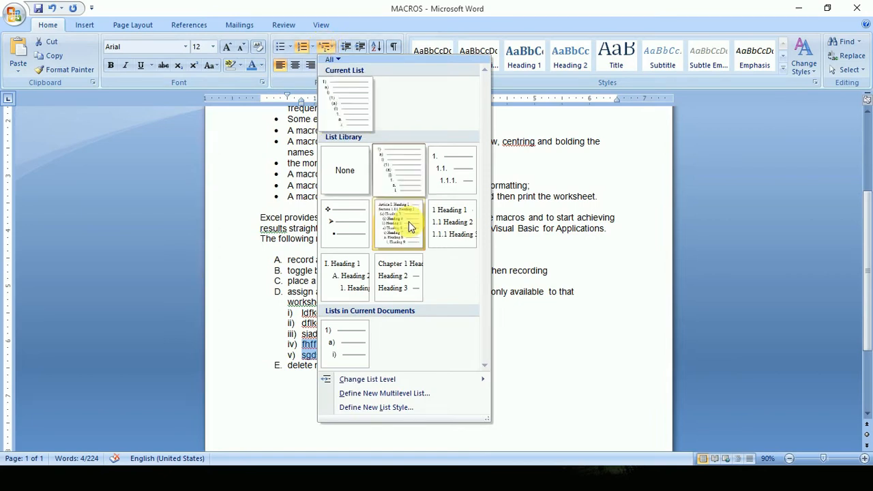
left_click(455, 175)
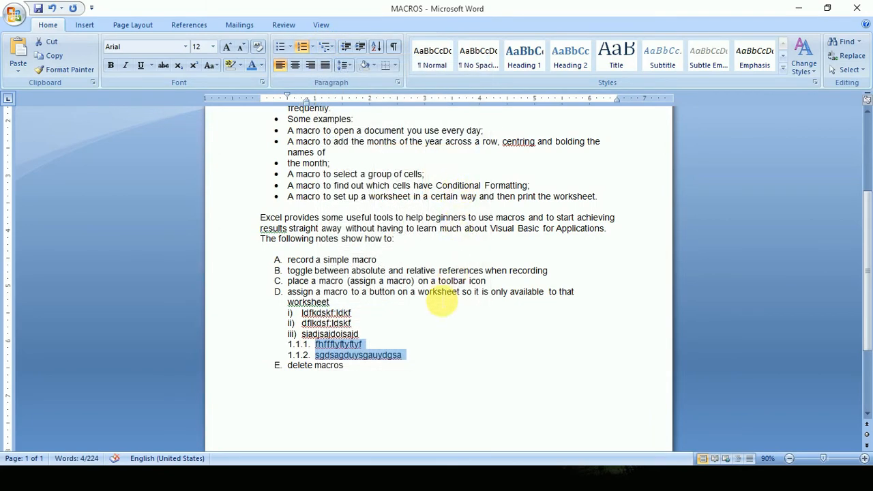
Change the last two sub-items to the I. Heading 1, A. Heading 2, 1. Heading 3 multilevel format.
left_click(326, 46)
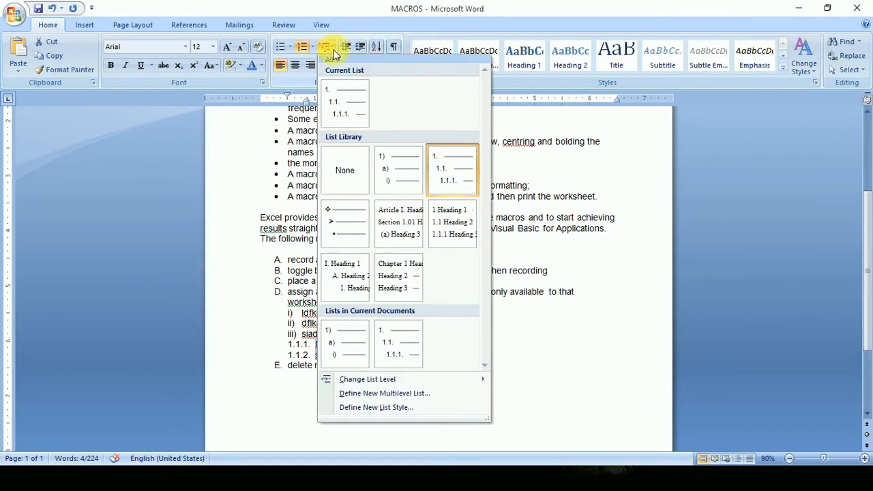
left_click(346, 276)
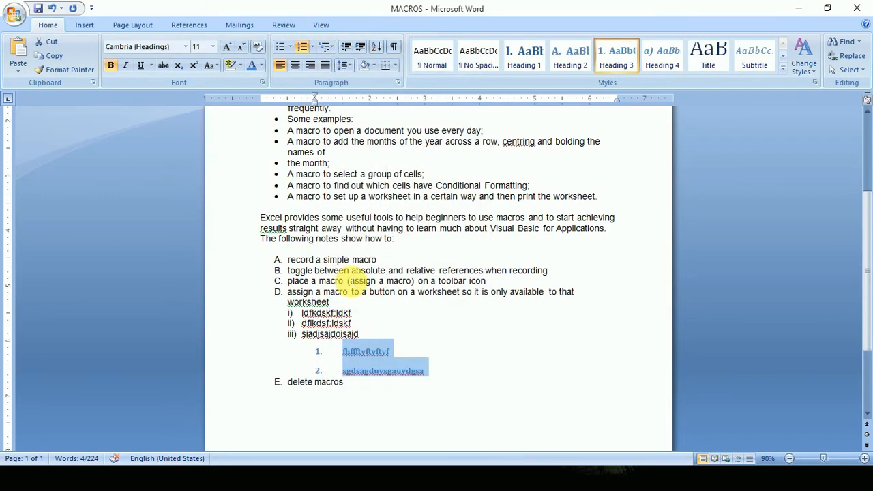
left_click(396, 371)
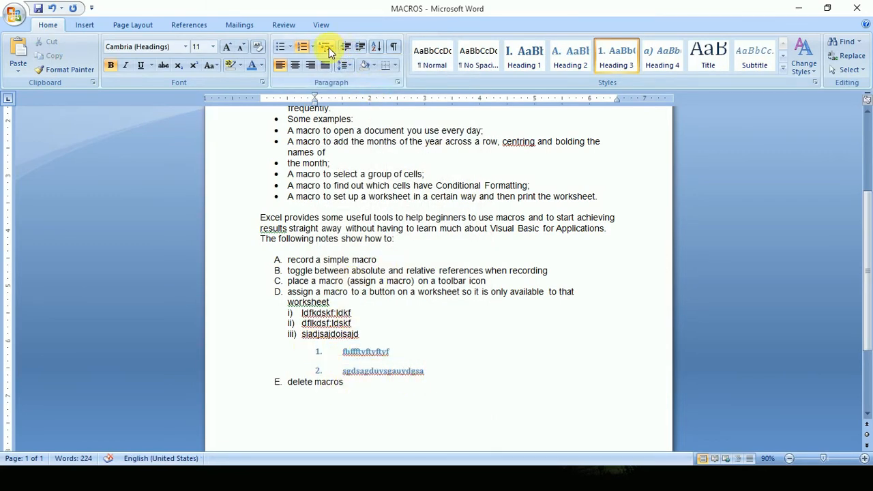
Delete all the placeholder sub-items under item D.
left_click_drag(429, 371, 289, 319)
key("Delete")
Increase the MACROS title's indent several levels, moving it past 2.5 inches.
scroll(342, 332, "up", 5)
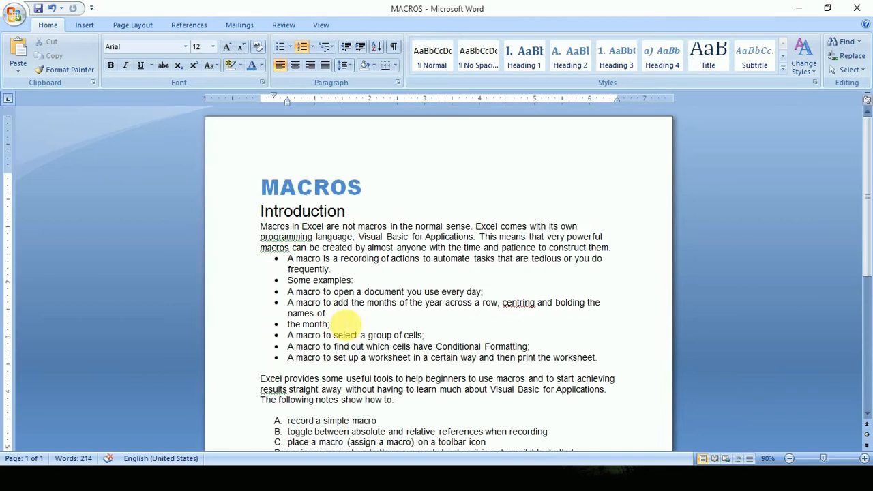
left_click(314, 187)
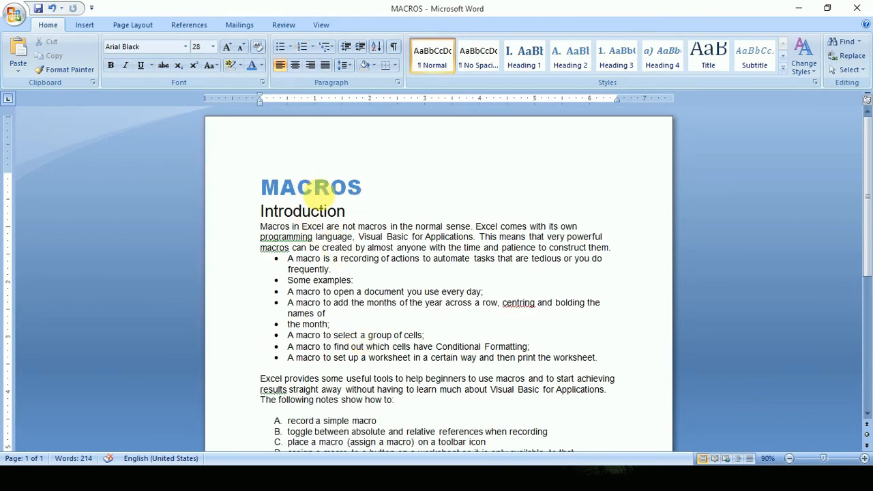
left_click_drag(262, 188, 349, 187)
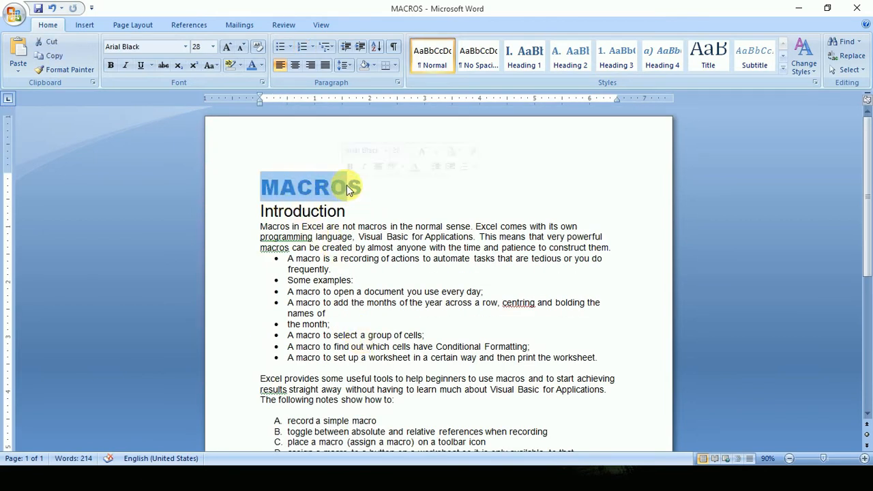
left_click(360, 48)
left_click(360, 48)
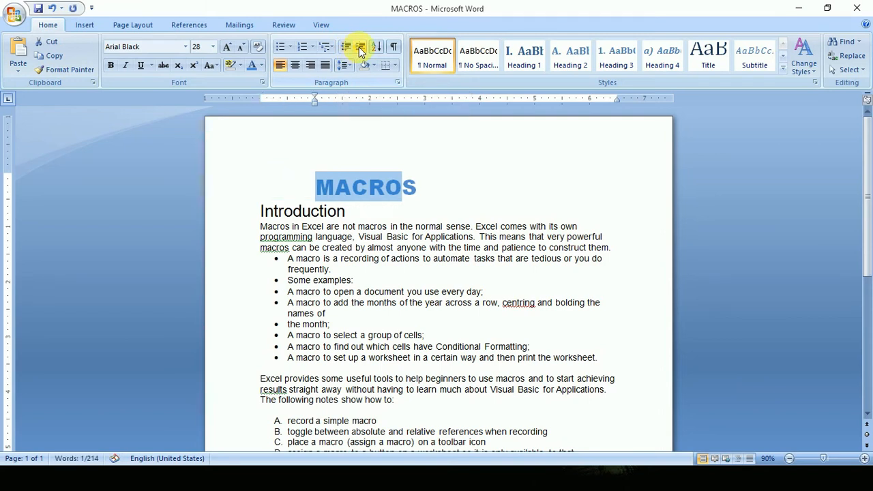
left_click(360, 49)
left_click(360, 47)
left_click(361, 47)
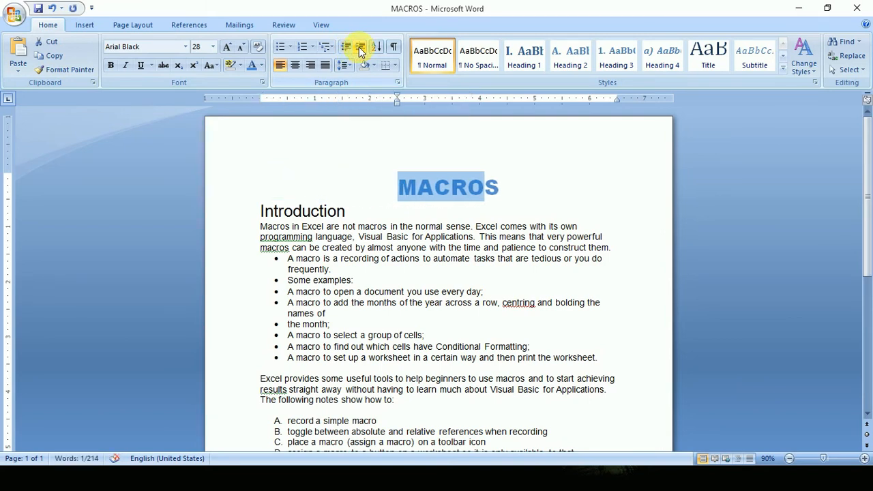
left_click(360, 49)
Decrease the MACROS title's indent until it sits at the left margin again.
left_click(346, 48)
left_click(346, 48)
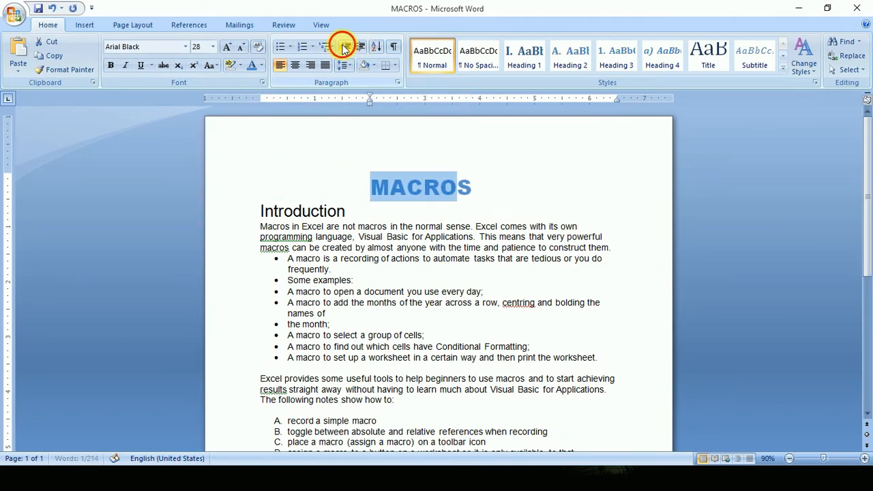
left_click(346, 48)
left_click(346, 48)
left_click(345, 48)
left_click(346, 48)
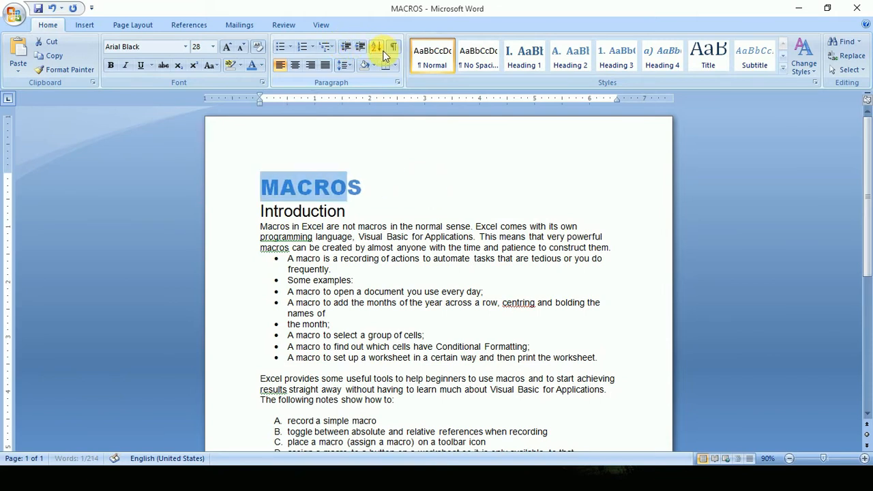
Sort the lettered list A to E under "The following notes show how to" by paragraphs as text in ascending order.
left_click(376, 49)
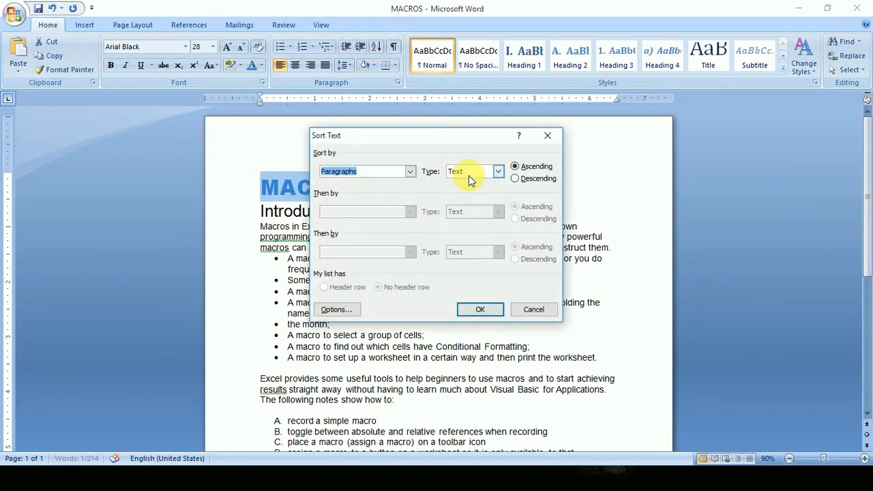
left_click(554, 134)
scroll(458, 343, "down", 4)
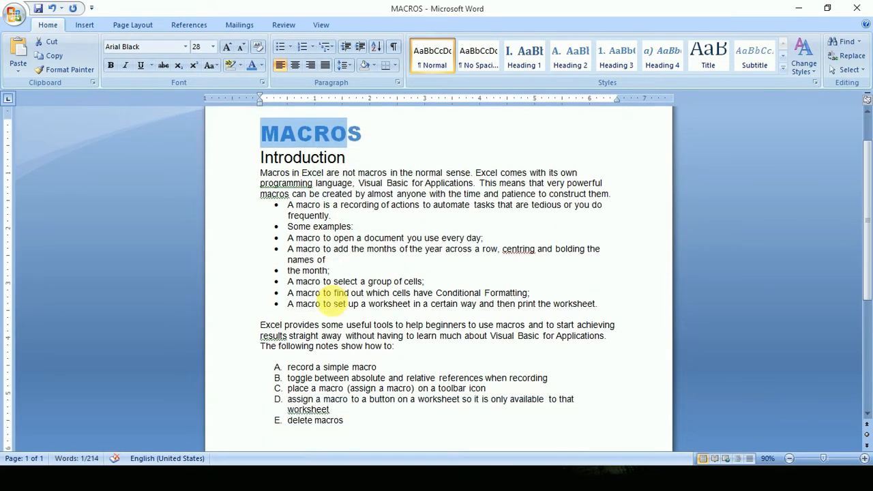
left_click(370, 341)
left_click_drag(370, 341, 288, 287)
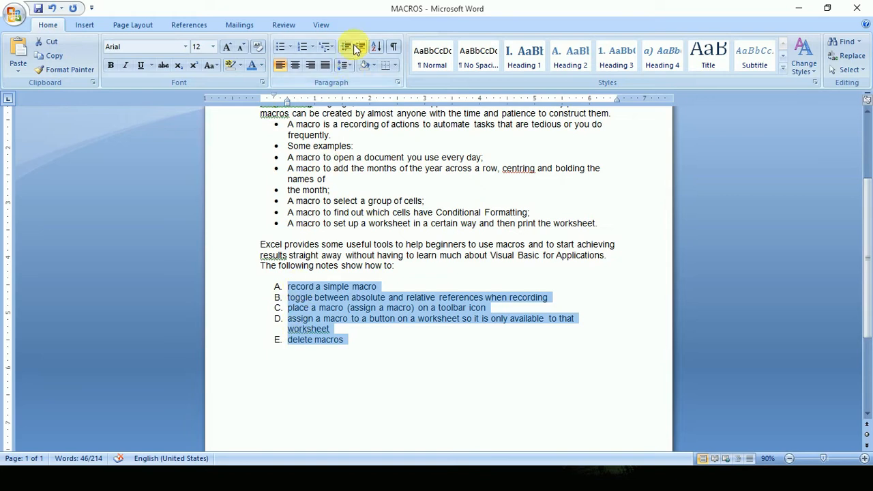
left_click(377, 49)
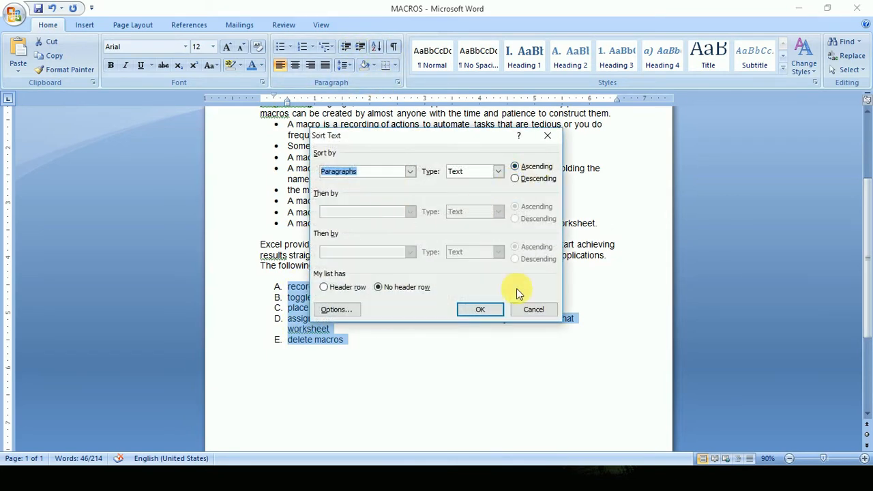
left_click(480, 309)
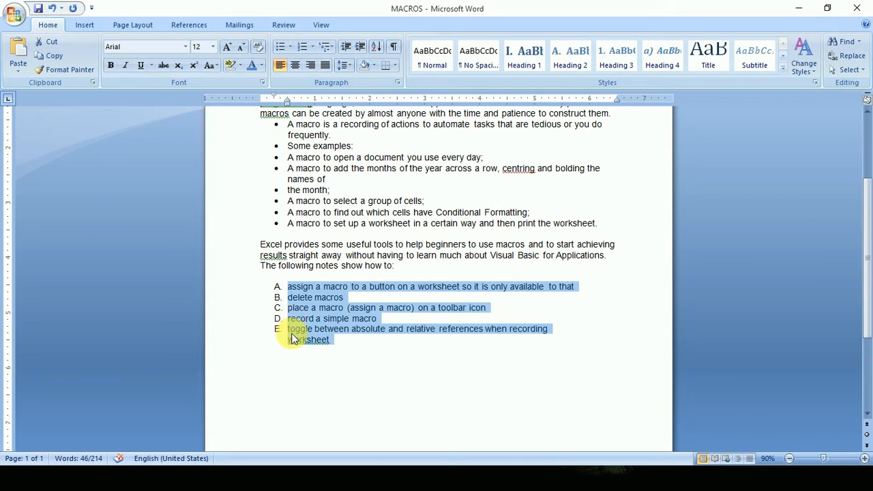
Re-sort the lettered list in descending order and undo both sorts.
left_click(376, 46)
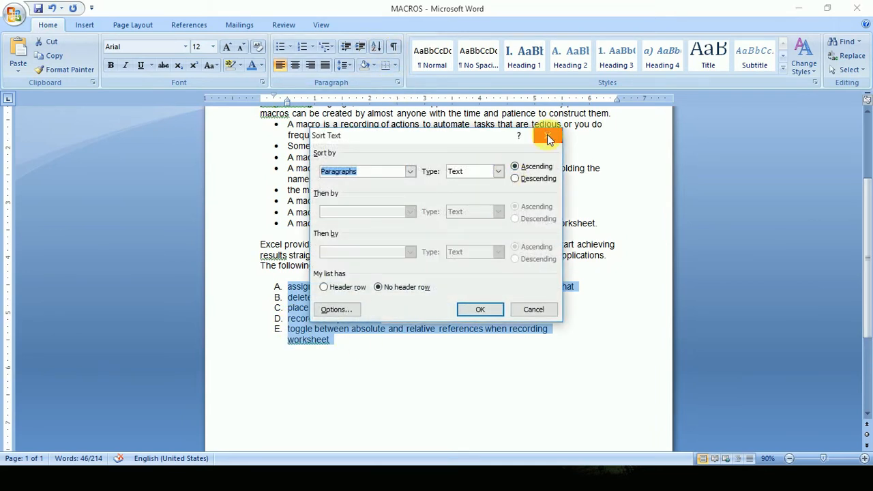
left_click(469, 311)
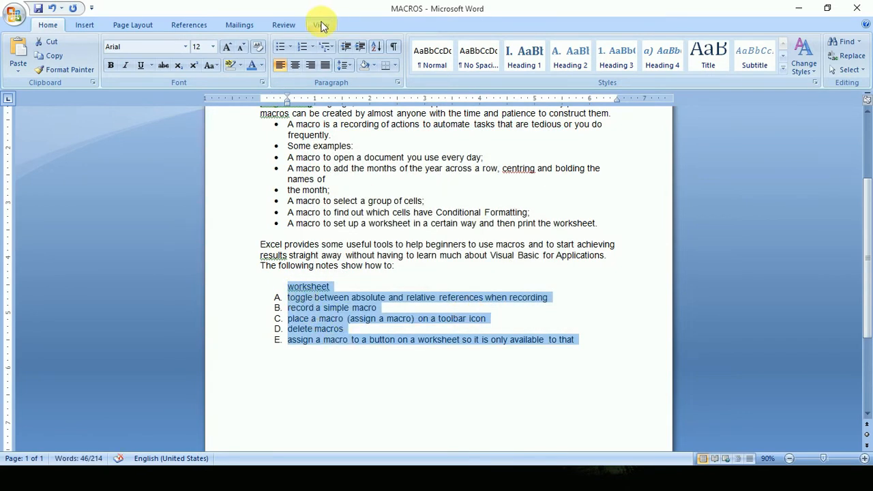
left_click(52, 10)
left_click(53, 9)
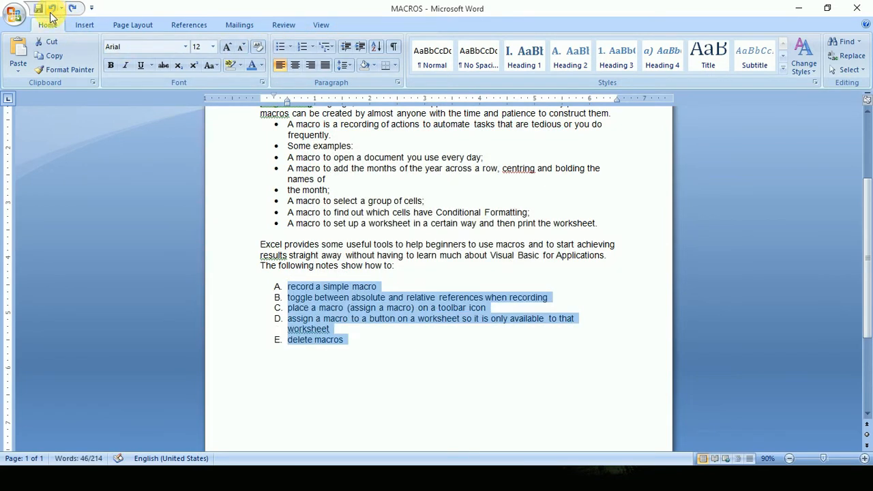
left_click(386, 324)
Show the paragraph marks and hidden formatting symbols with the whole text selected, and hide them again.
scroll(386, 324, "up", 2)
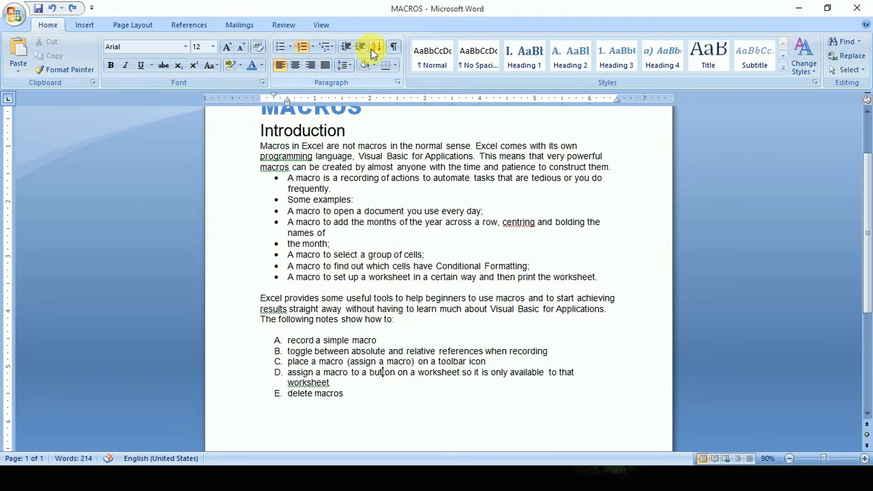
left_click_drag(418, 407, 395, 44)
left_click(395, 45)
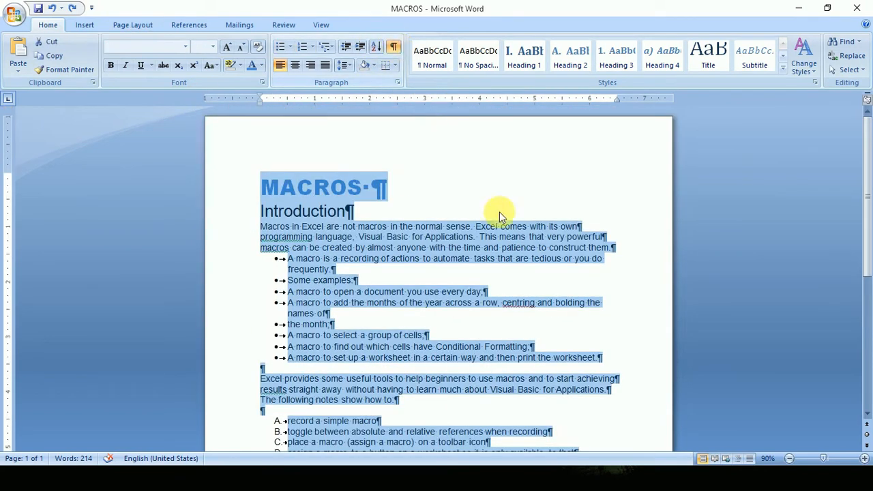
scroll(499, 211, "down", 2)
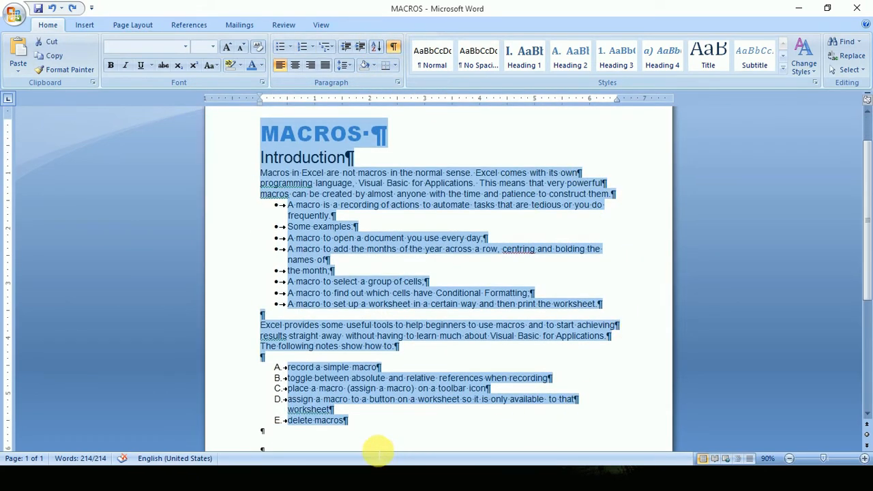
left_click(359, 420)
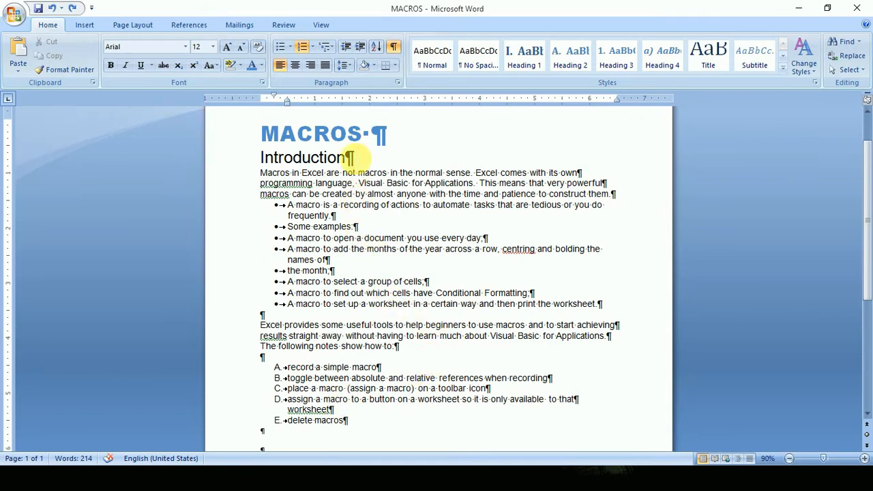
left_click(393, 45)
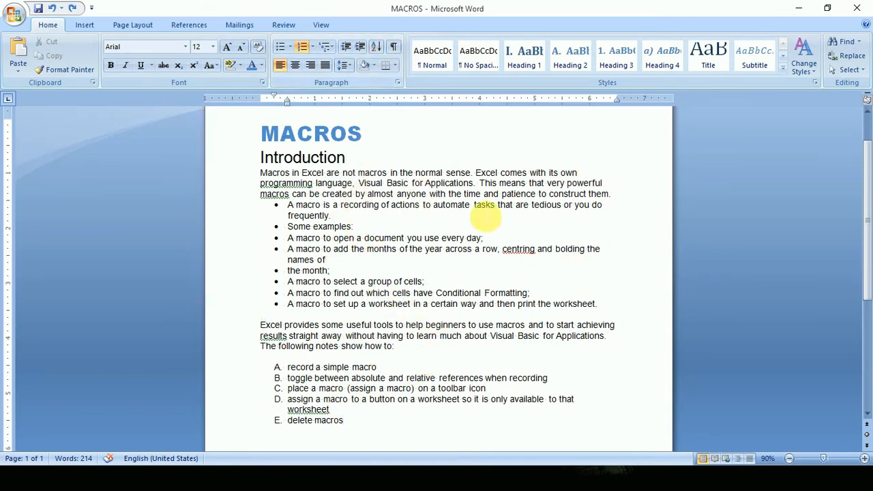
Centre the MACROS title and change it to right alignment.
left_click(348, 133)
left_click(295, 65)
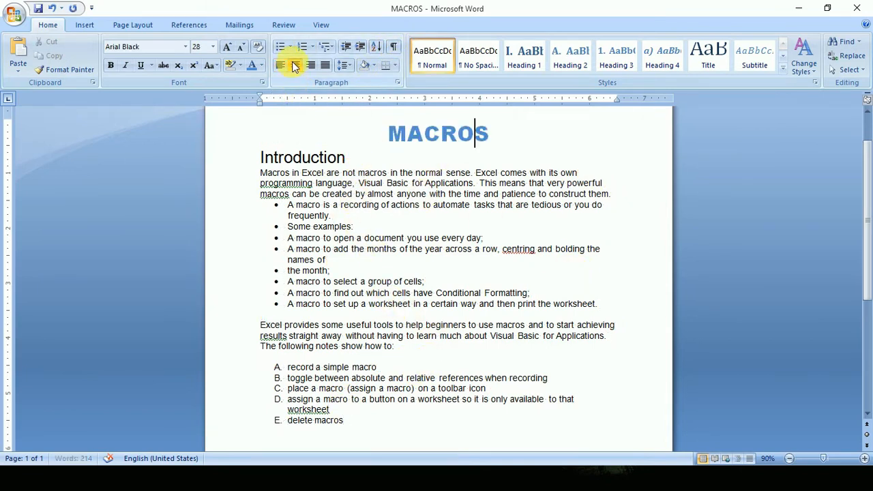
left_click_drag(456, 140, 400, 145)
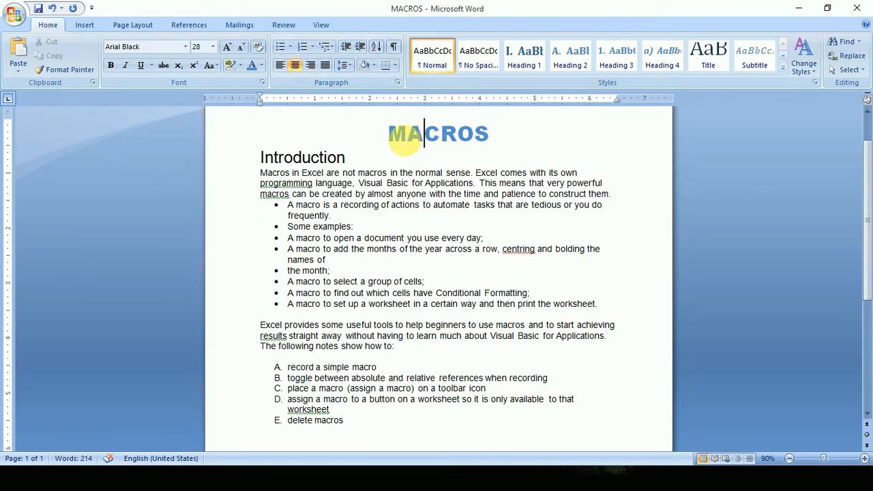
left_click(309, 65)
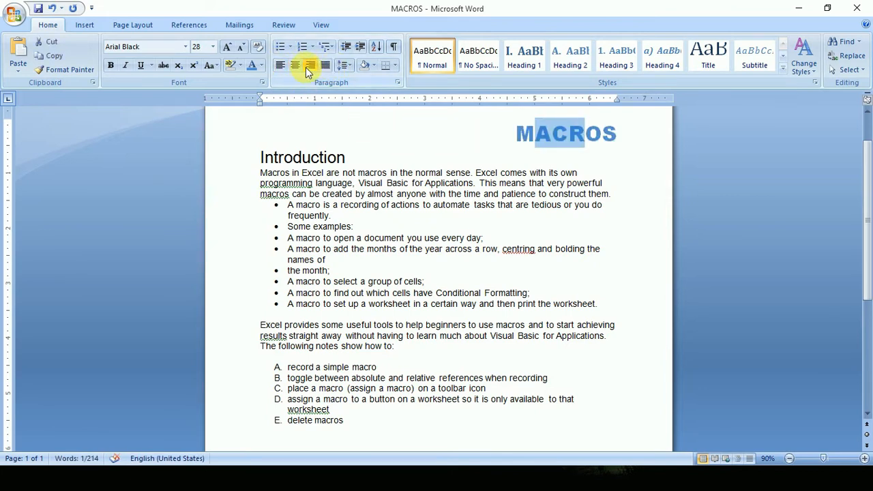
Return the MACROS title to left alignment and change it to justified alignment.
left_click(279, 66)
left_click(327, 69)
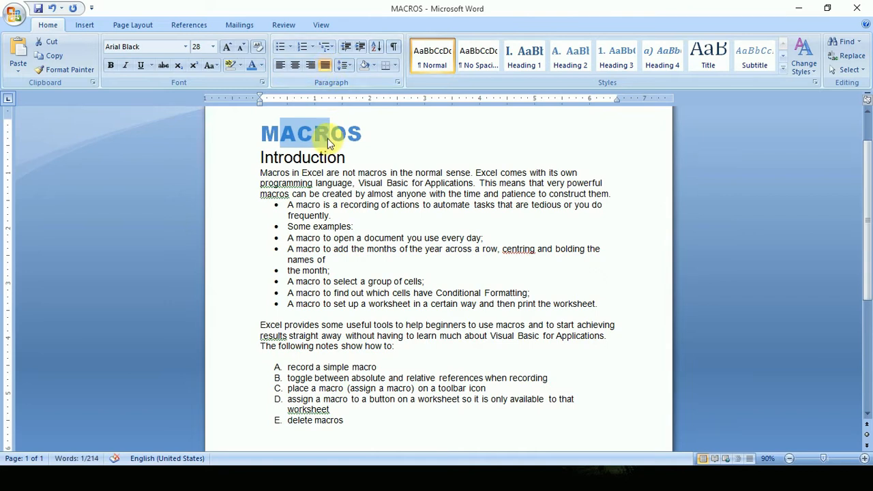
left_click(331, 138)
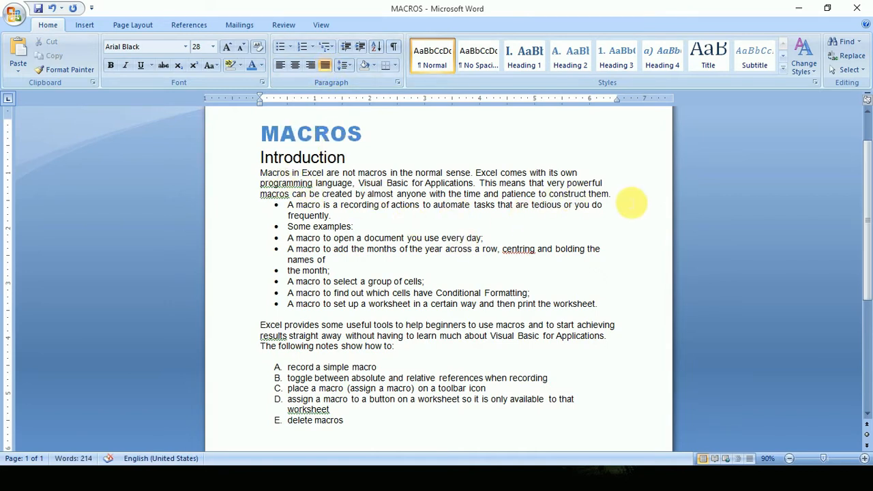
Insert a blank line between the introductory paragraph and the bulleted list, and apply justified alignment.
key("Return")
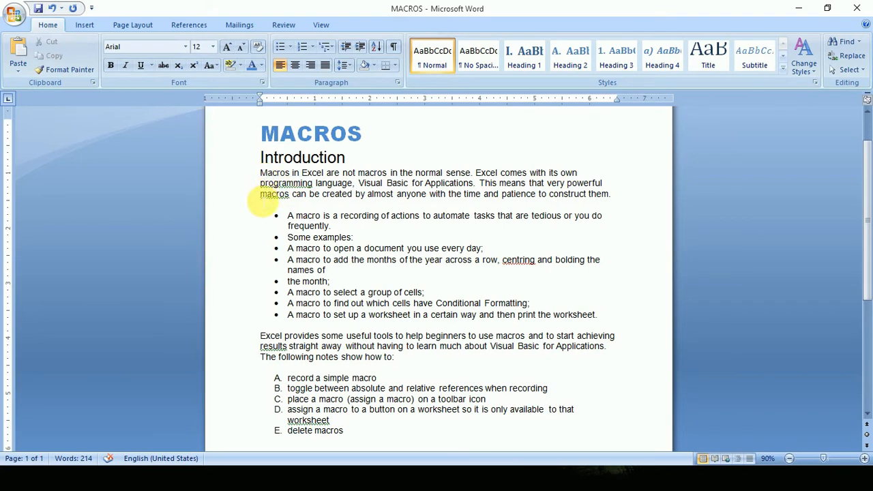
left_click(325, 66)
Join the broken lines of the introductory paragraph under the Introduction heading and justify the paragraph.
left_click(595, 176)
key("Delete")
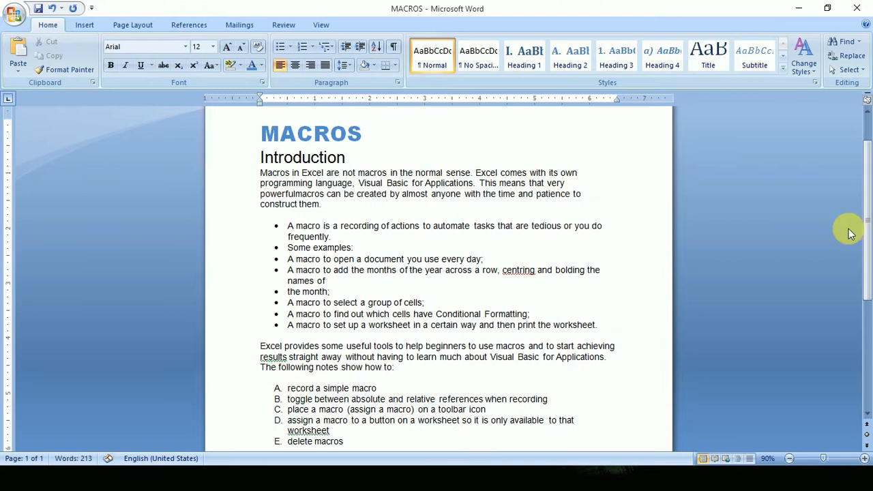
left_click(326, 64)
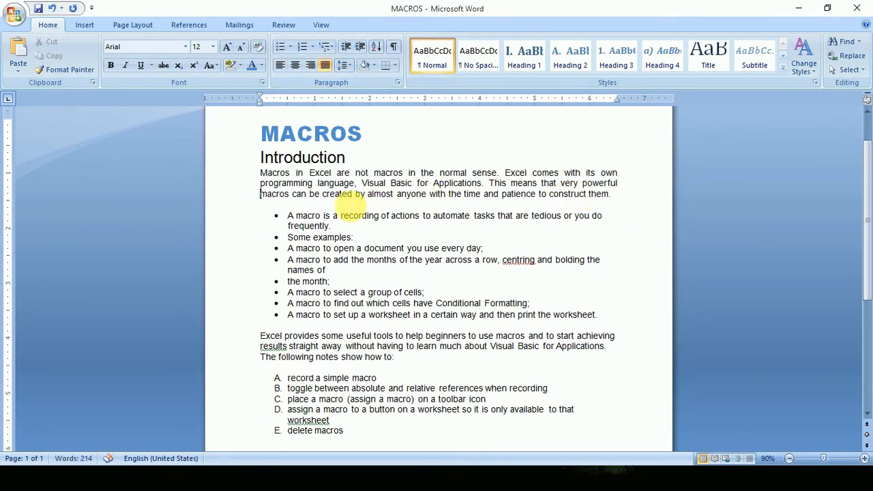
left_click(260, 194)
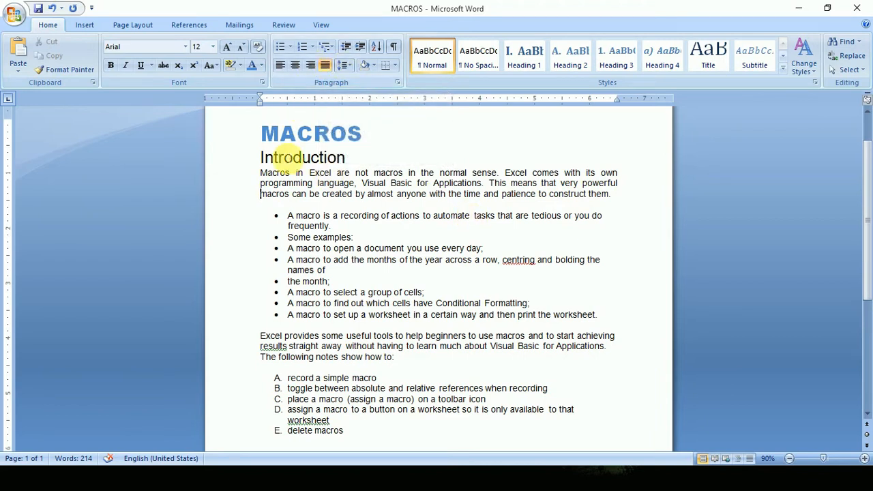
Set the line spacing of the MACROS title, Introduction heading and introductory paragraph to 1.15.
left_click_drag(262, 135, 481, 194)
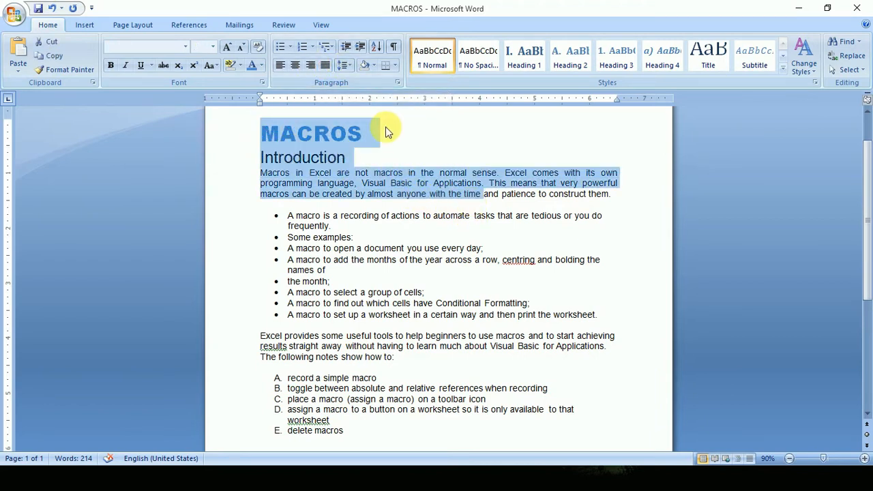
left_click(346, 65)
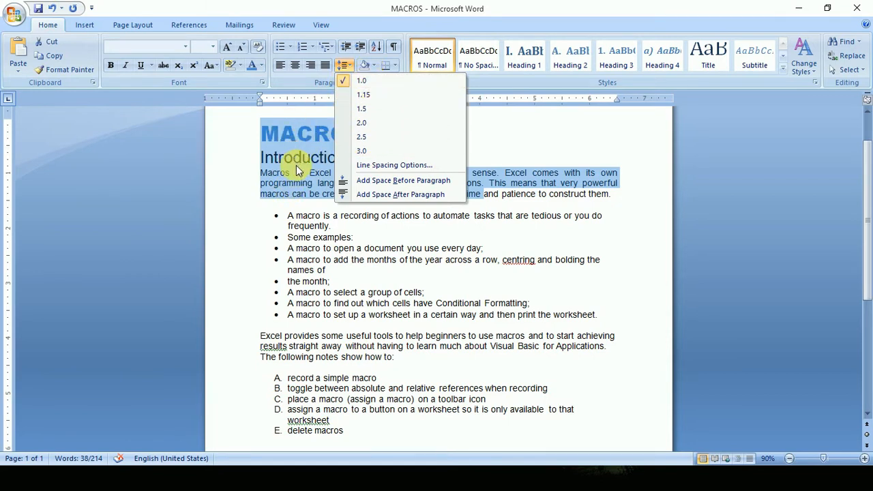
left_click(369, 98)
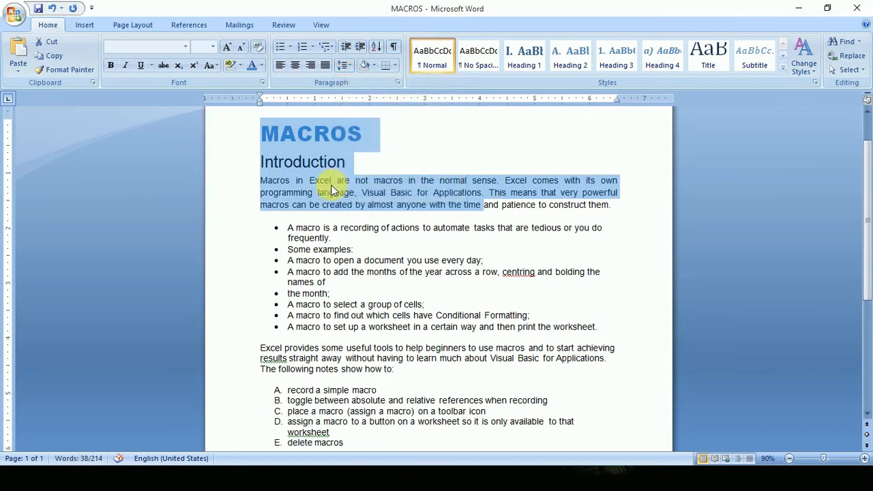
Set the spacing after the title, heading and introductory paragraph to 10 pt.
left_click(345, 64)
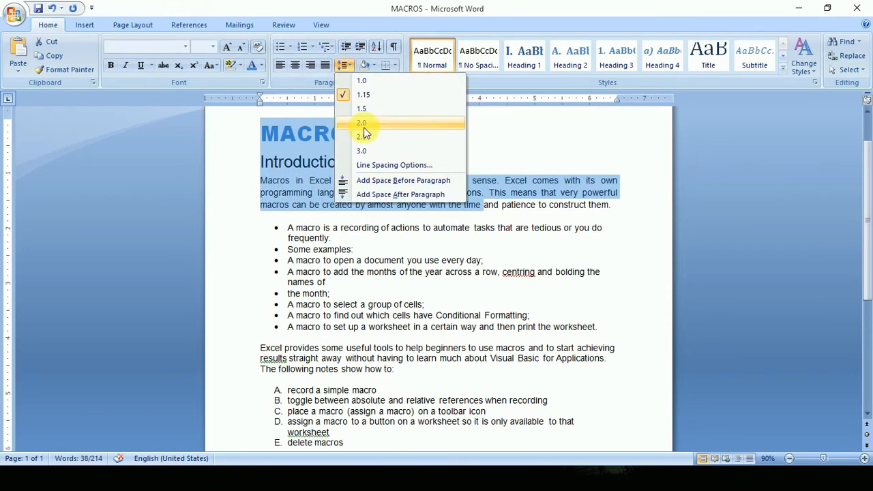
left_click(394, 165)
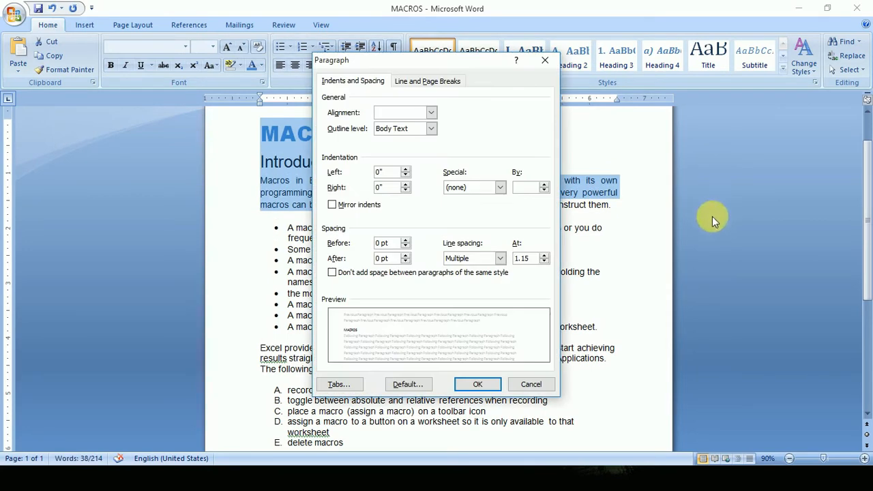
left_click_drag(430, 64, 554, 68)
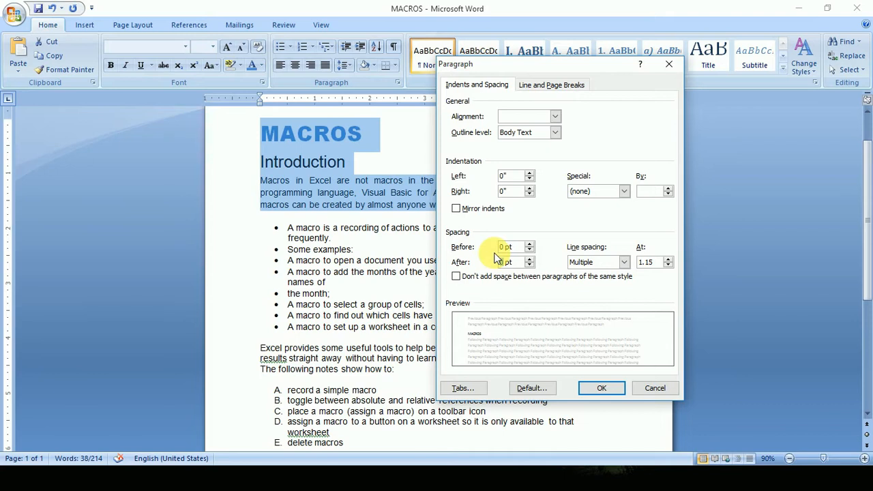
left_click(601, 388)
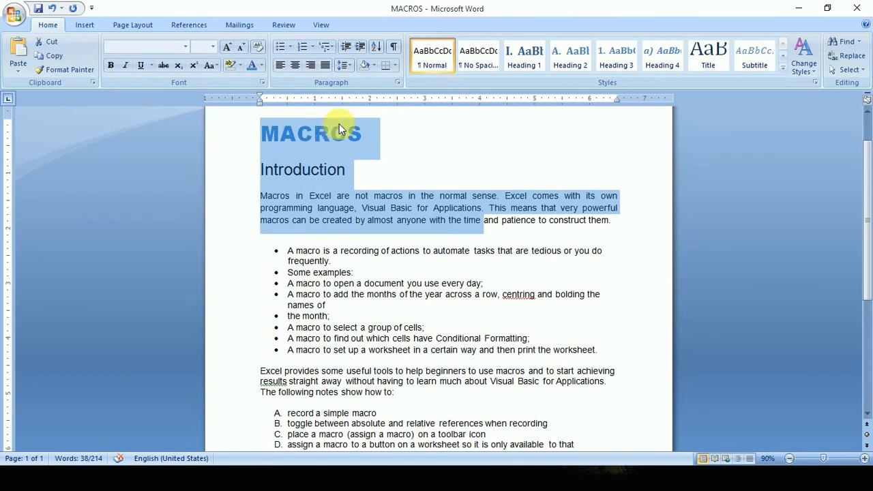
left_click(368, 135)
left_click(356, 196)
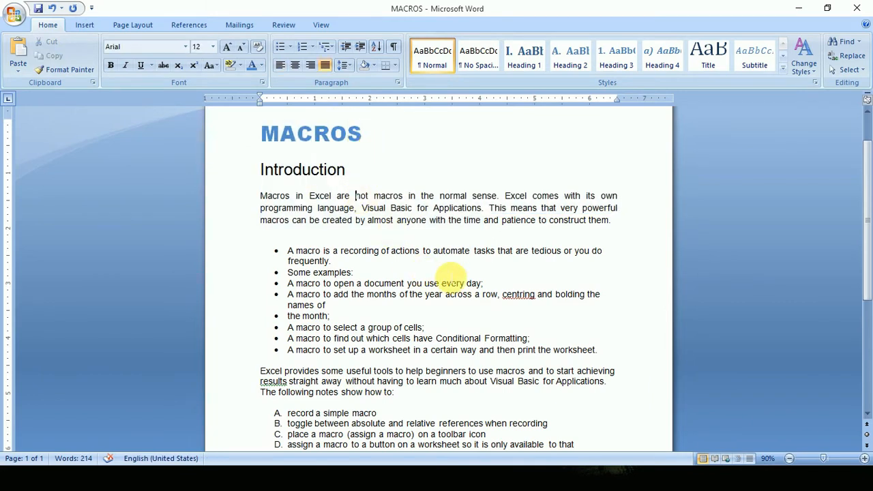
Set the spacing after all the bulleted paragraphs to 10 pt, allowing space between paragraphs of the same style.
scroll(462, 273, "down", 3)
scroll(433, 267, "up", 2)
left_click_drag(287, 224, 587, 326)
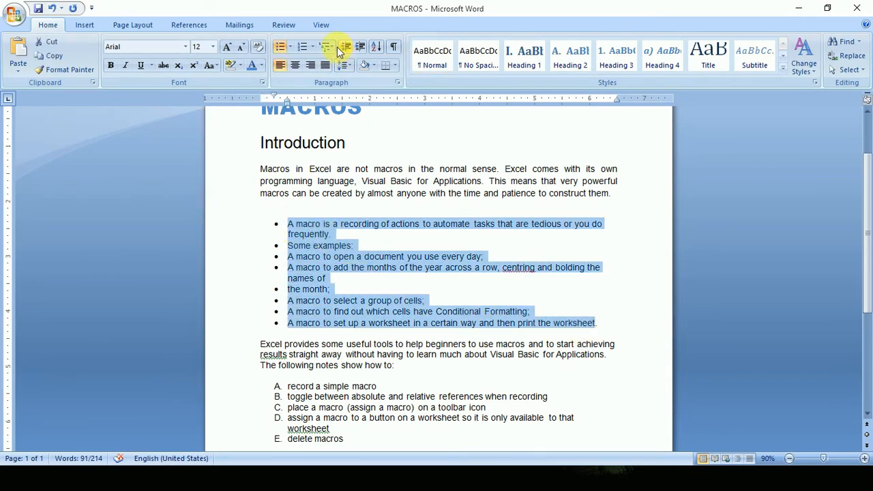
left_click(398, 83)
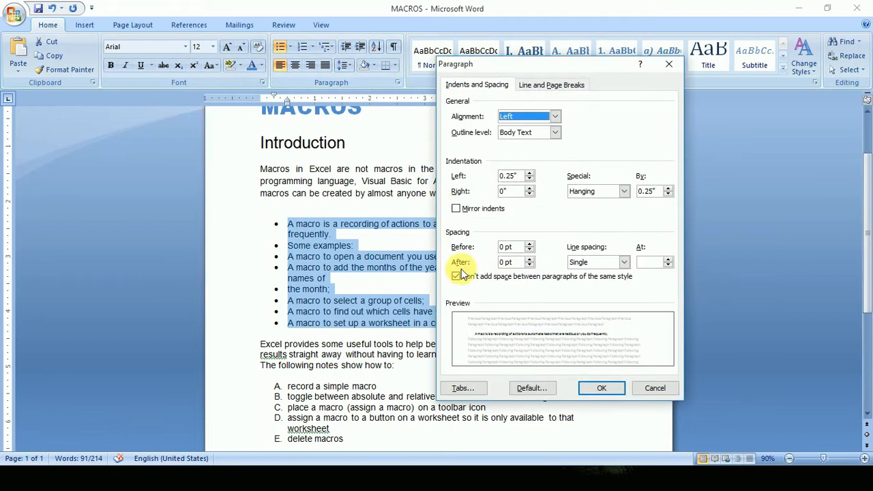
left_click(466, 279)
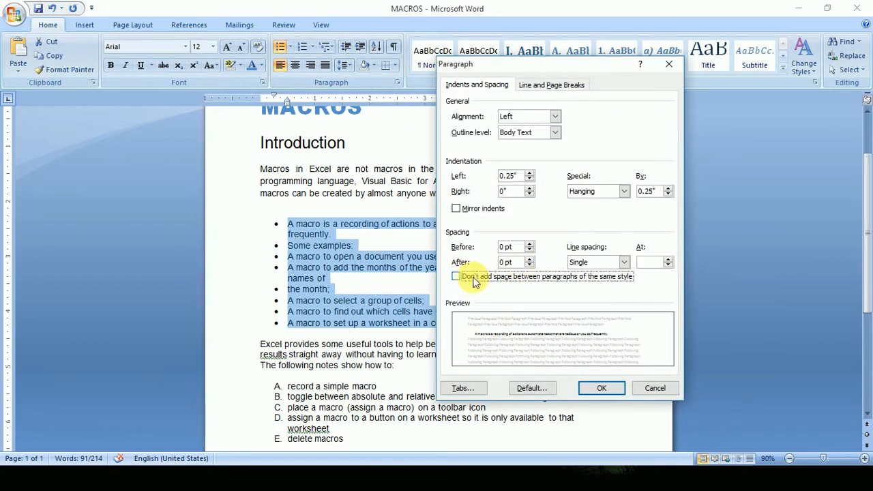
left_click(506, 265)
type("10")
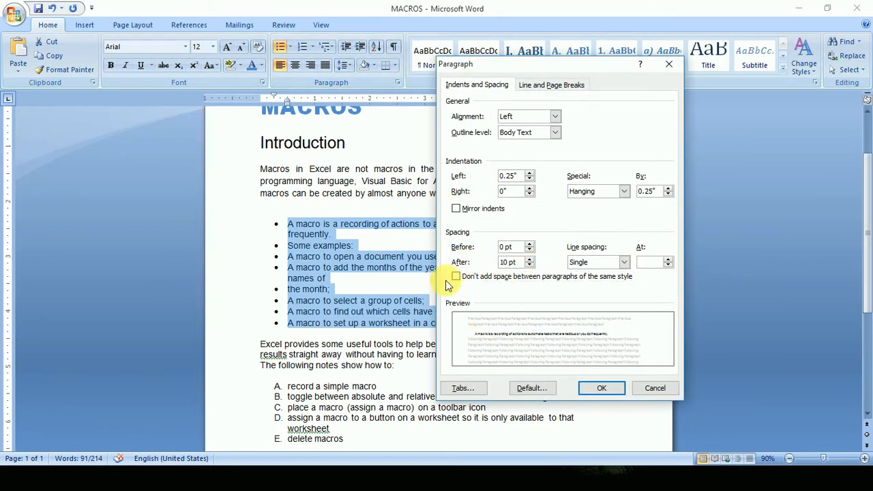
left_click(588, 394)
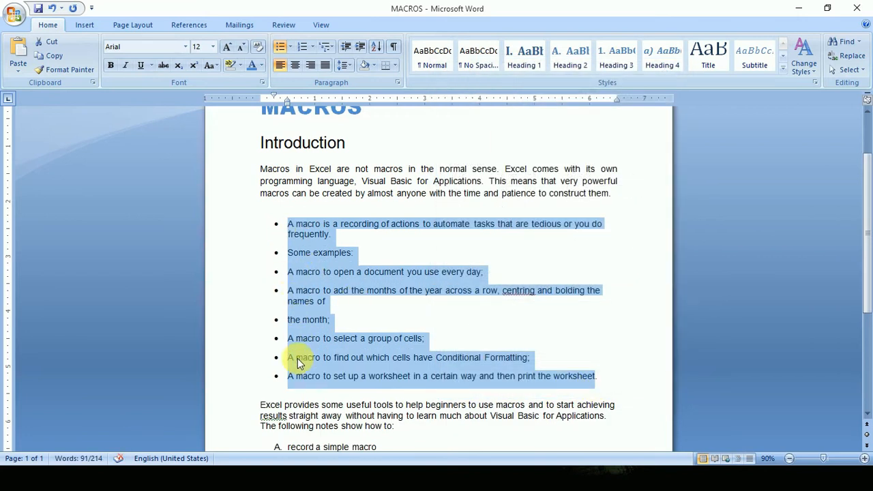
Set the spacing after all the bulleted paragraphs to 0 pt.
left_click(343, 64)
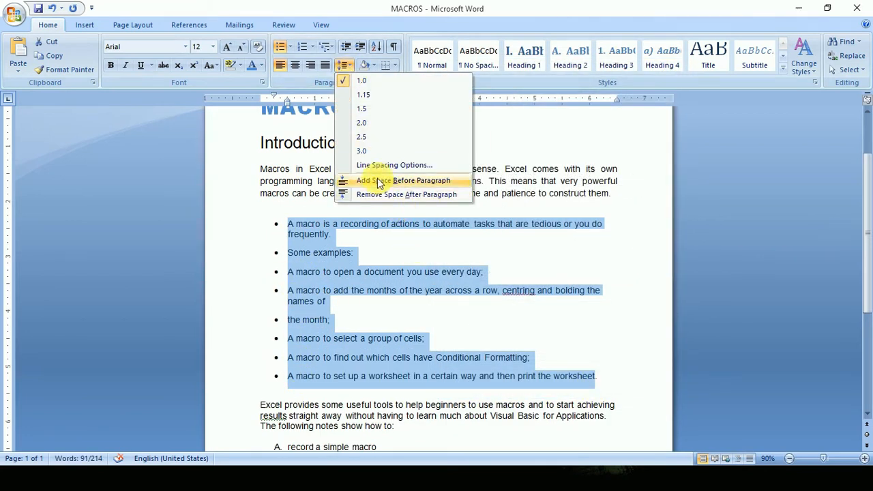
left_click(302, 83)
left_click(396, 83)
double_click(505, 262)
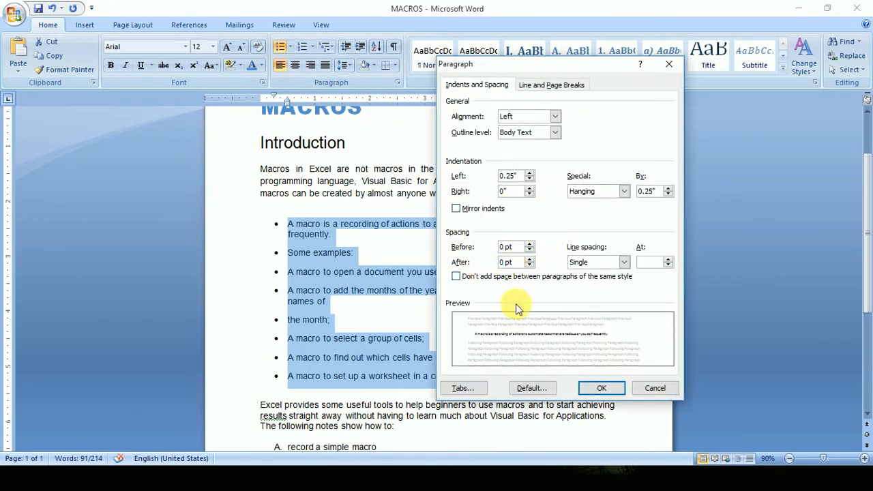
left_click(610, 392)
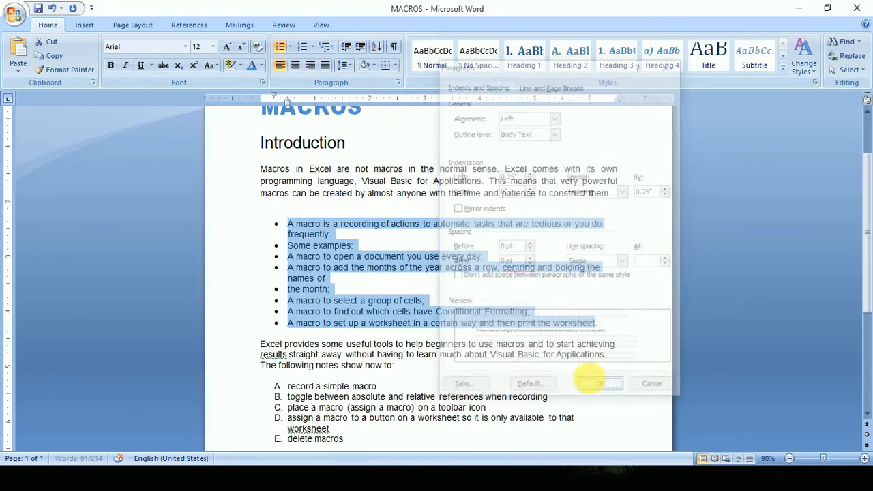
Try line spacings of 2.5 and 3.0 on the bulleted paragraphs.
left_click(344, 65)
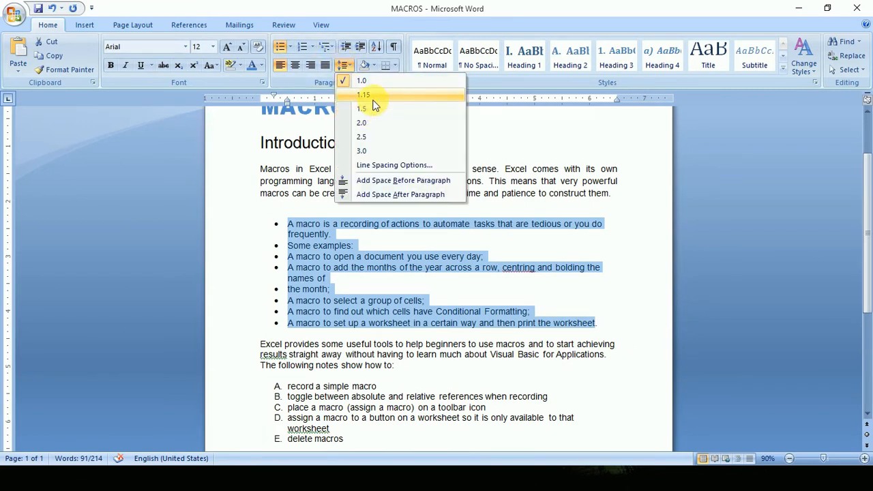
left_click(373, 140)
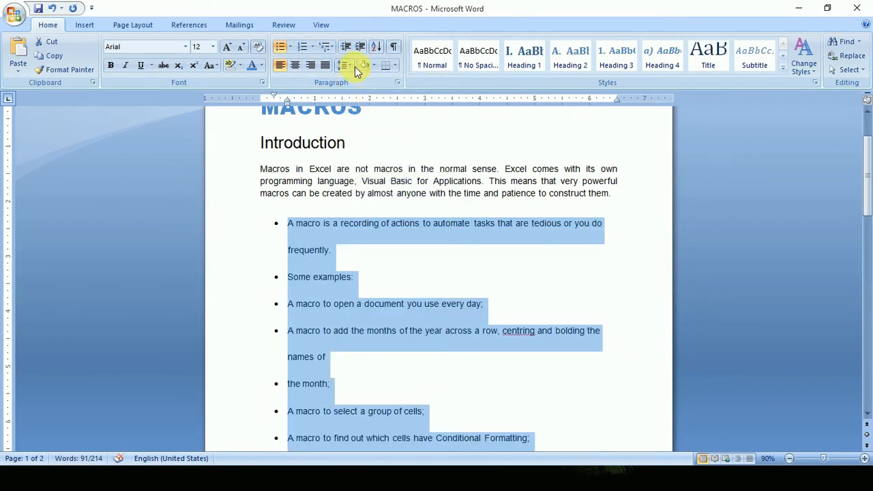
left_click(349, 66)
left_click(362, 151)
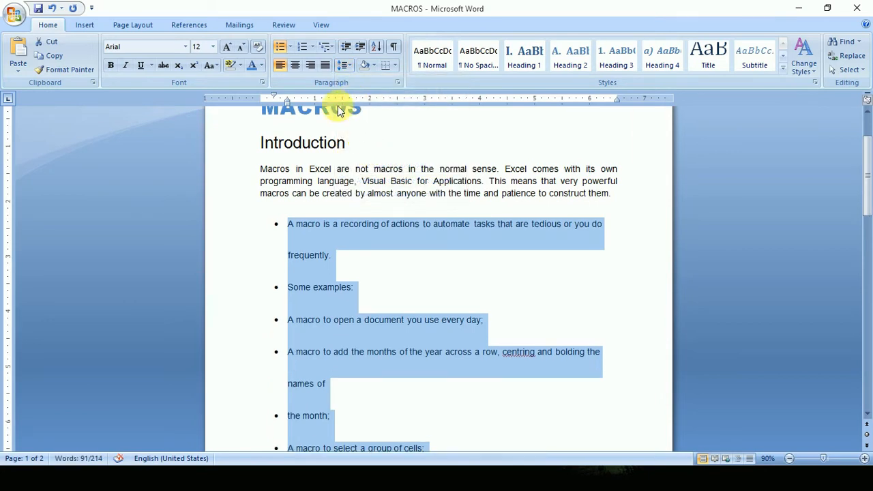
Set the line spacing of the bulleted paragraphs back to 1.0 and deselect them.
left_click(348, 68)
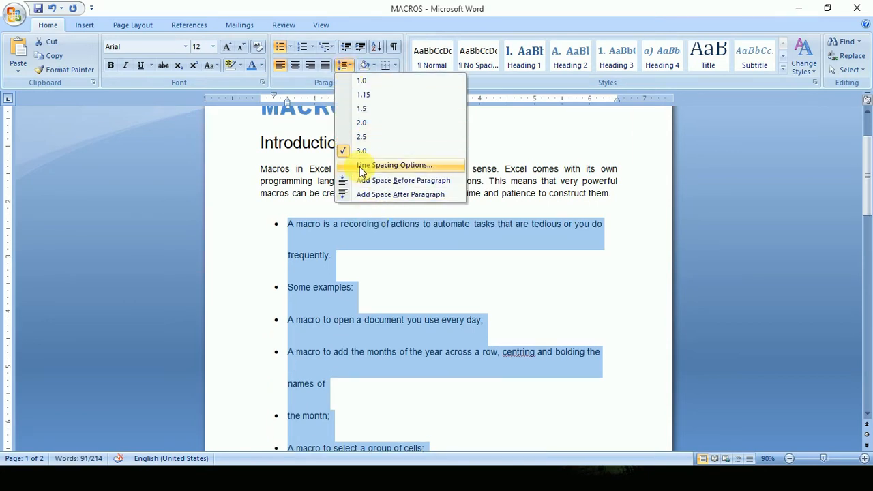
left_click(348, 66)
left_click(348, 66)
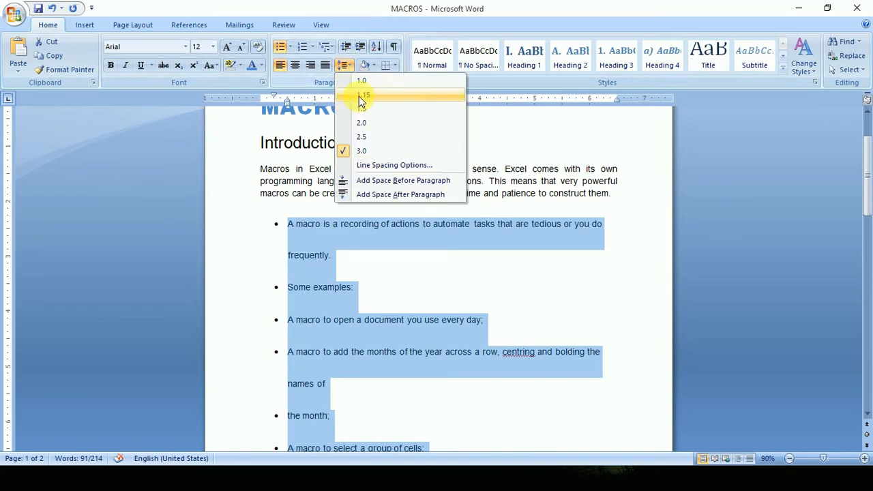
left_click(365, 81)
left_click(468, 270)
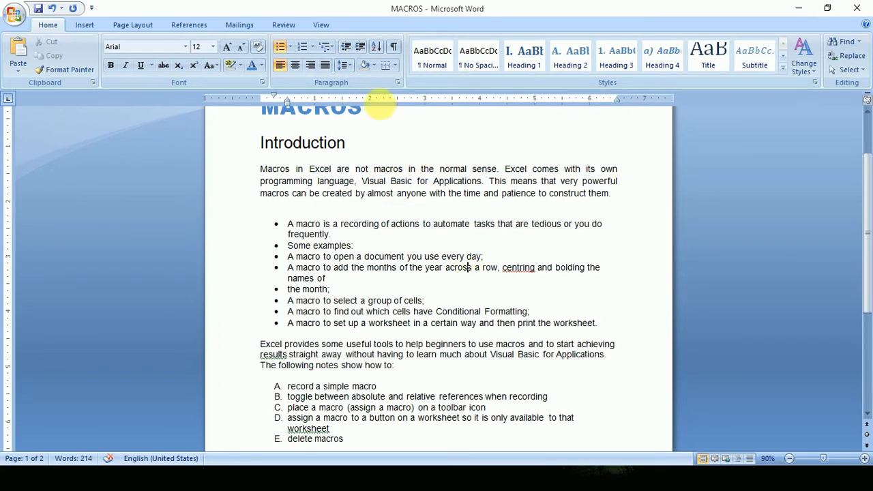
Try a line spacing of 3.0 on the introductory paragraph under the Introduction heading.
left_click(347, 182)
left_click_drag(311, 182, 413, 191)
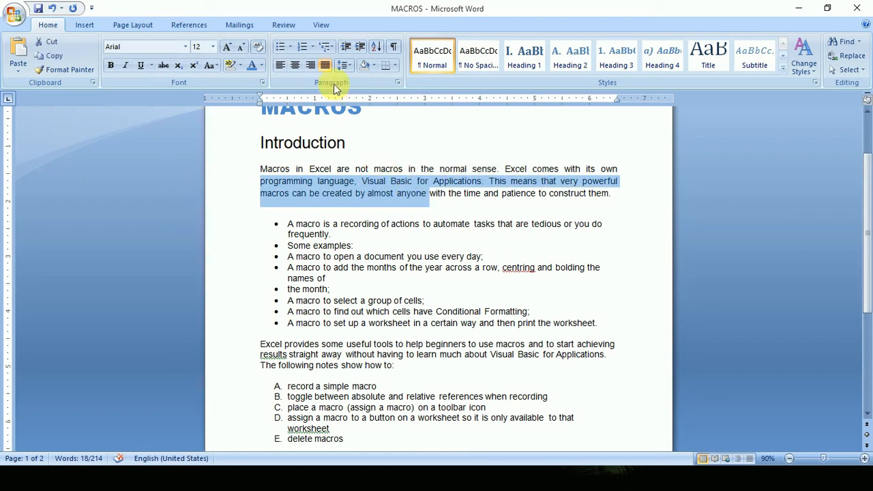
left_click(348, 66)
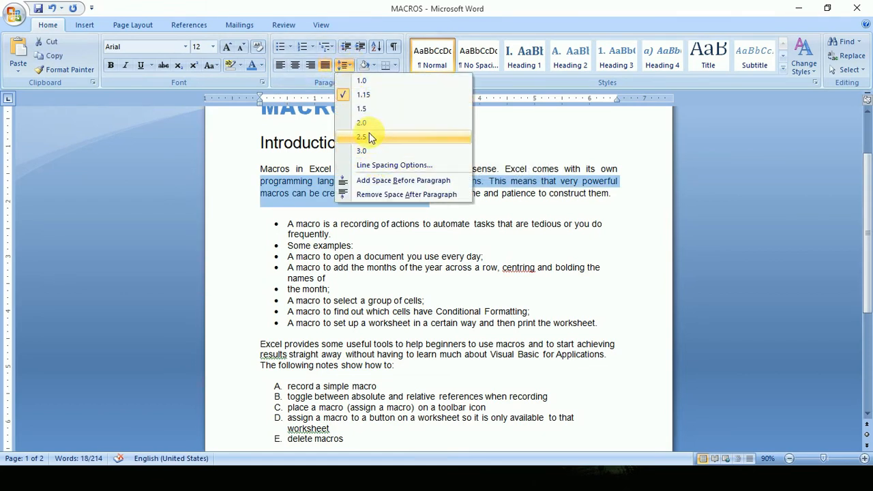
left_click(362, 150)
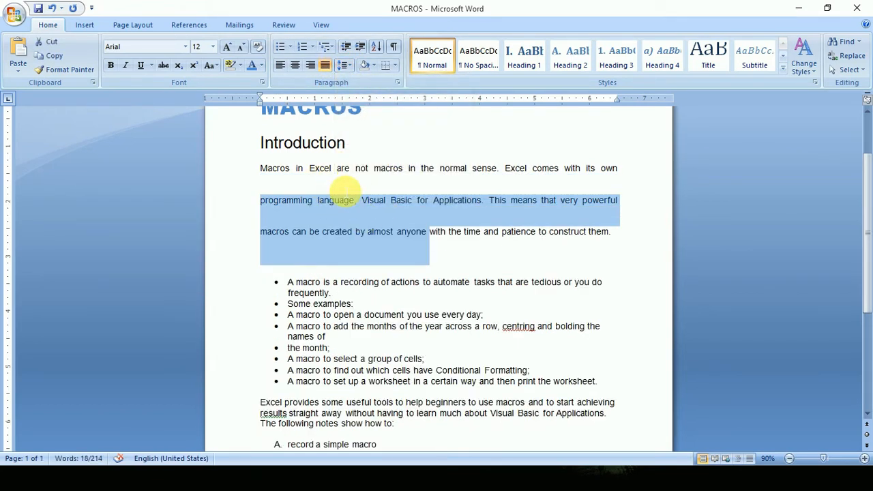
Set the line spacing of the introductory paragraph to 1.0.
left_click(347, 67)
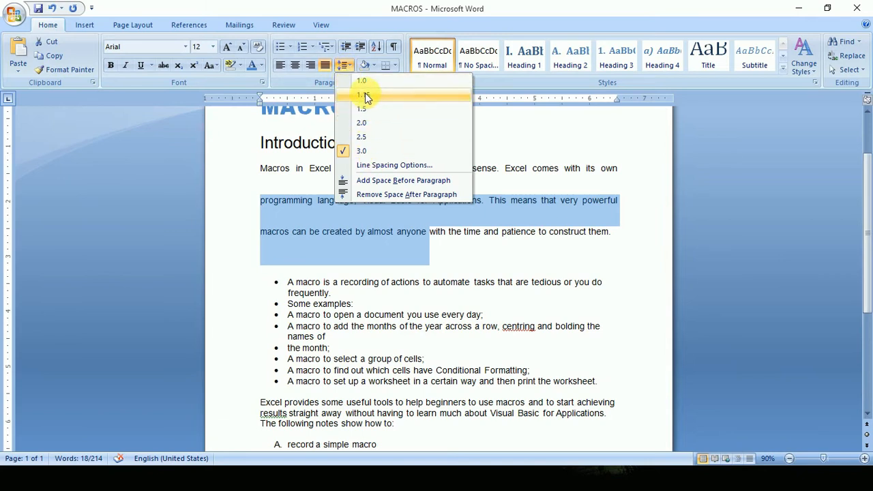
left_click(361, 81)
left_click(347, 67)
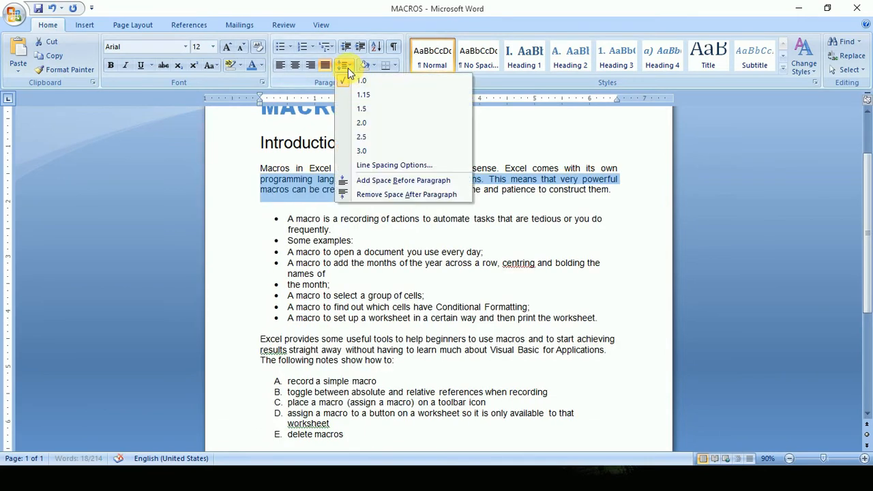
left_click(486, 194)
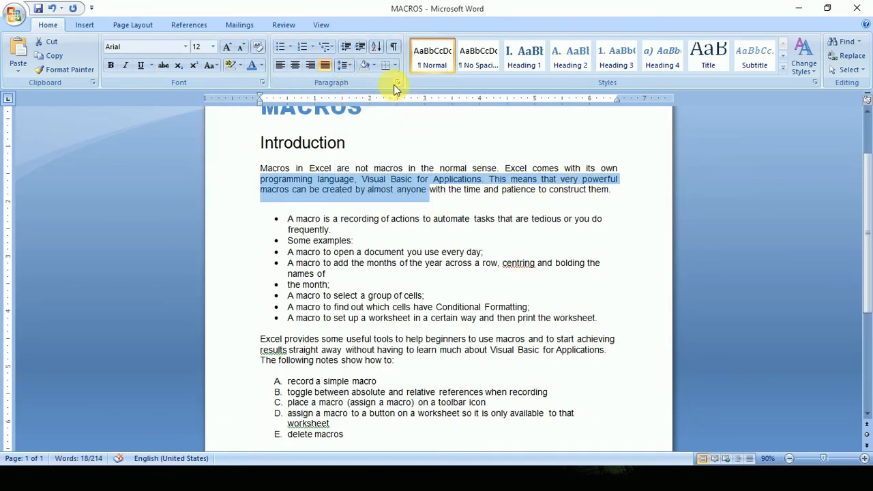
Examine the introductory paragraph's indent and spacing settings, and look over the title, body text and lists.
left_click(397, 83)
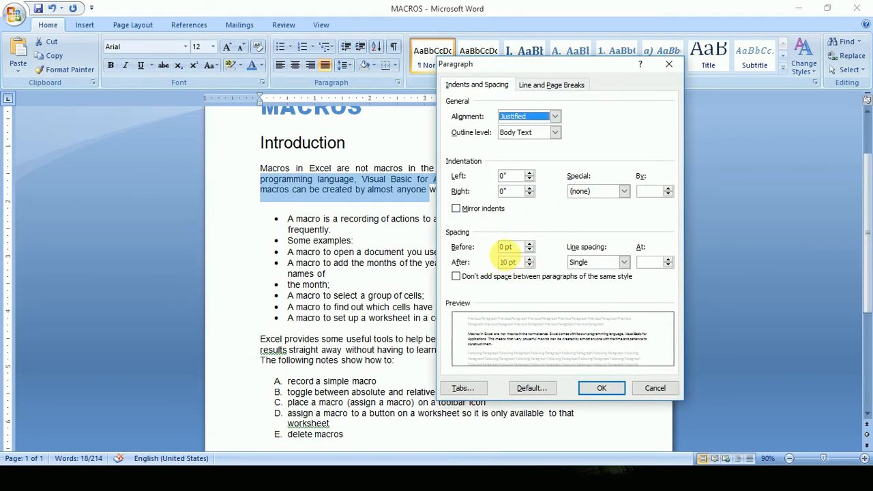
left_click(653, 386)
scroll(498, 393, "up", 3)
left_click(279, 186)
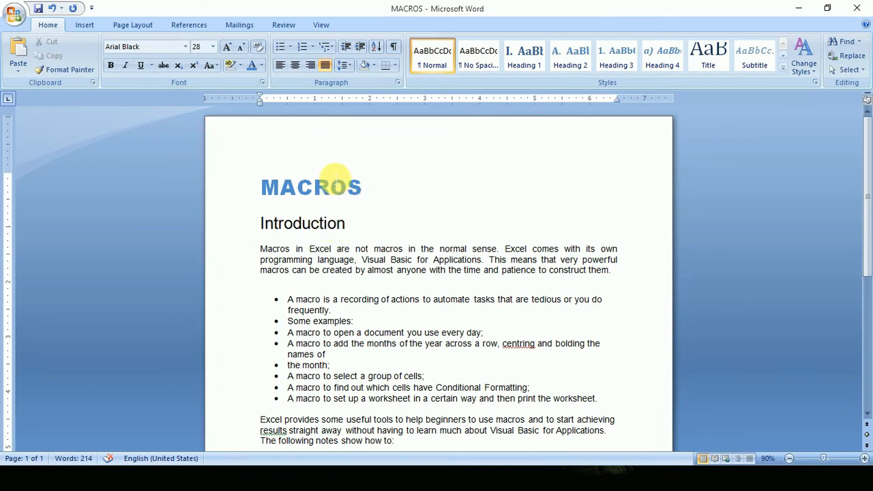
scroll(382, 171, "down", 2)
left_click(334, 205)
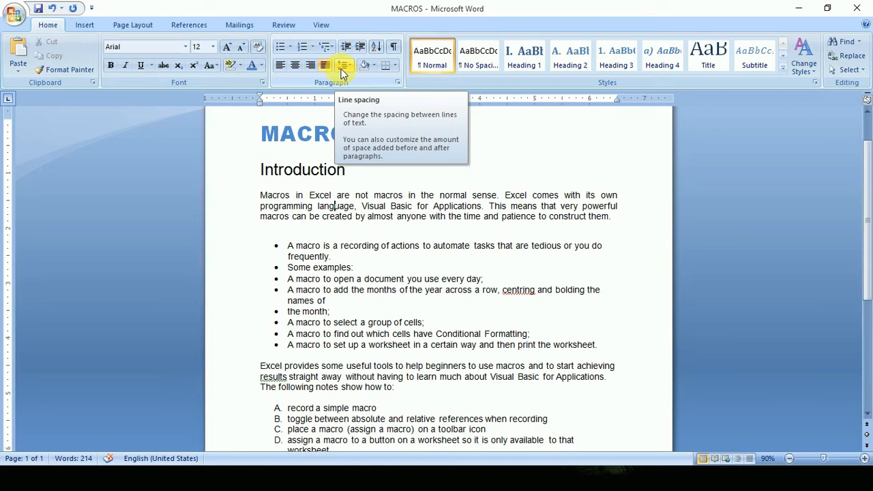
scroll(410, 205, "down", 6)
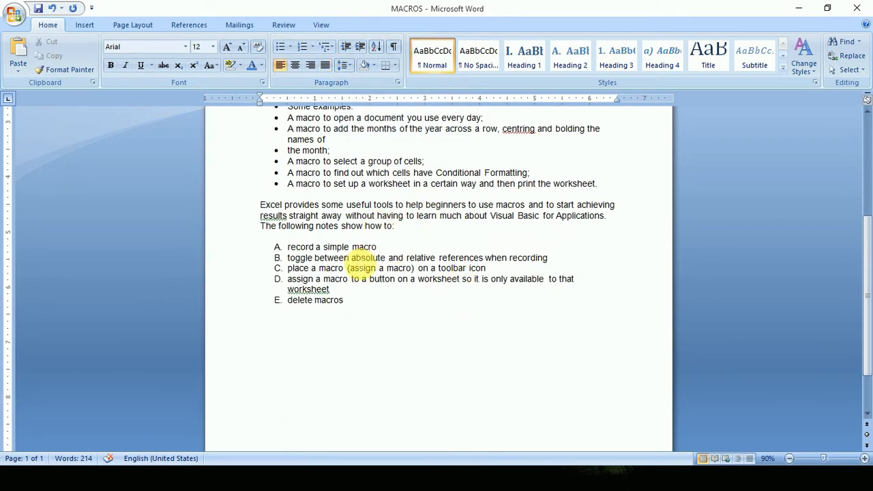
scroll(361, 268, "up", 2)
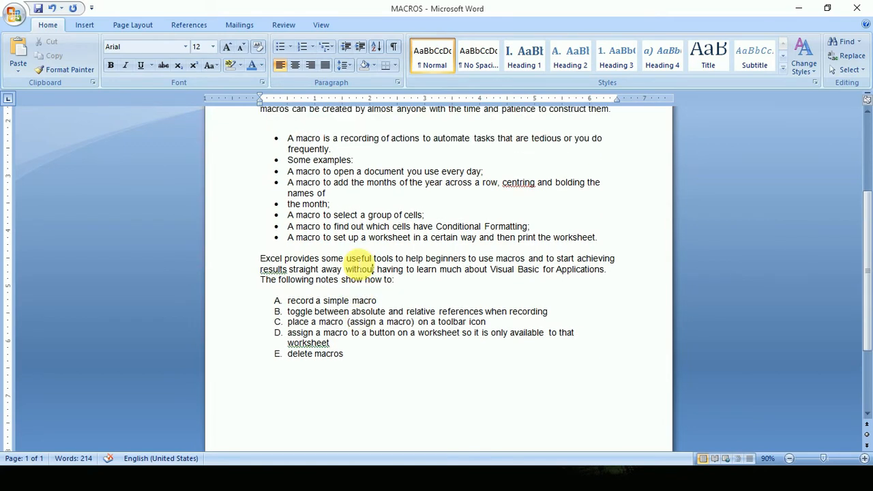
scroll(359, 262, "up", 4)
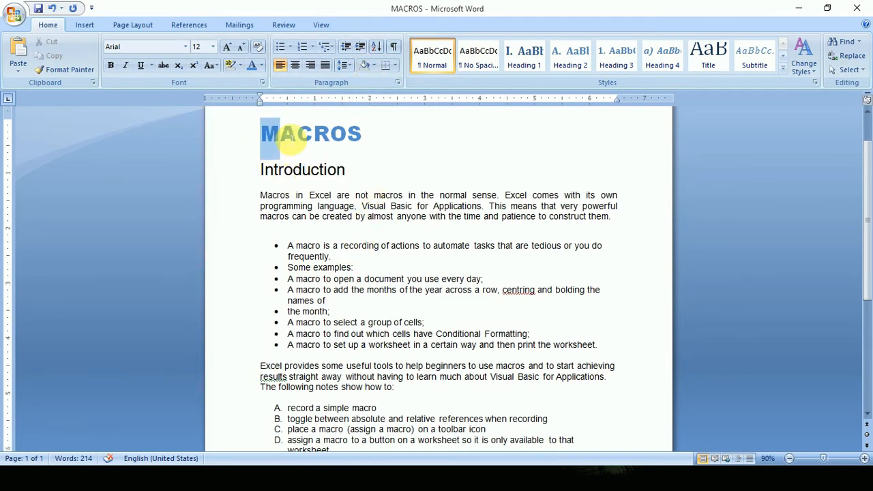
Apply black paragraph shading to the MACROS title.
left_click_drag(266, 134, 379, 137)
left_click(372, 65)
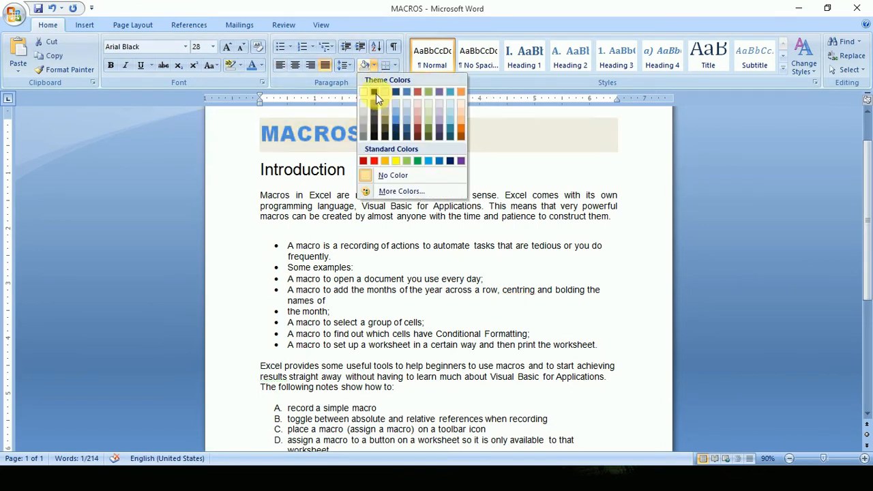
left_click(375, 93)
left_click(455, 206)
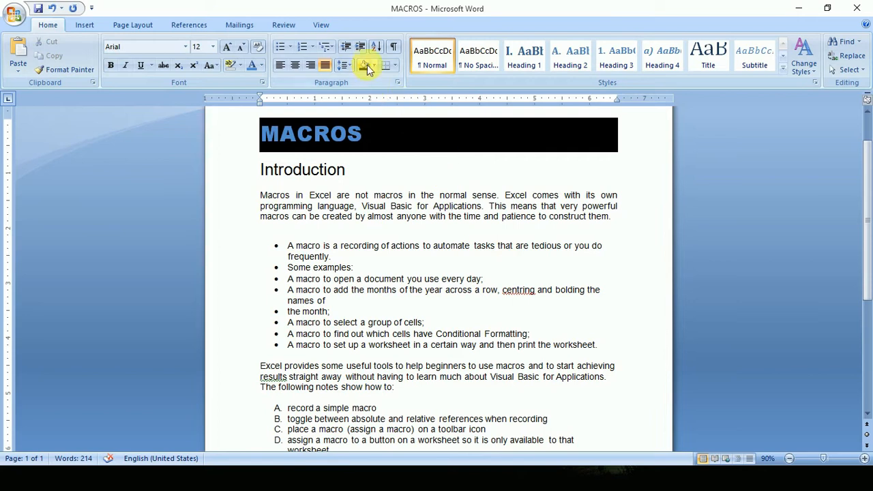
Apply light grey shading to the introductory paragraph under the Introduction heading.
left_click_drag(380, 131, 267, 137)
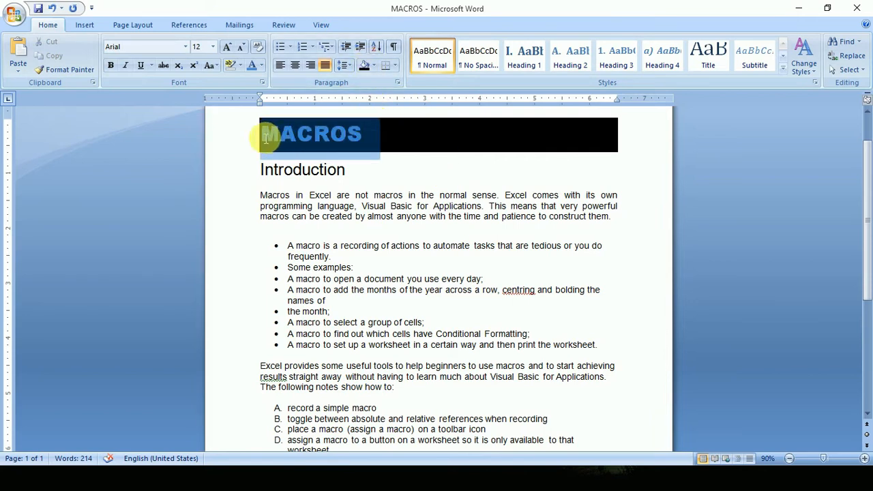
left_click_drag(611, 217, 258, 203)
left_click(374, 66)
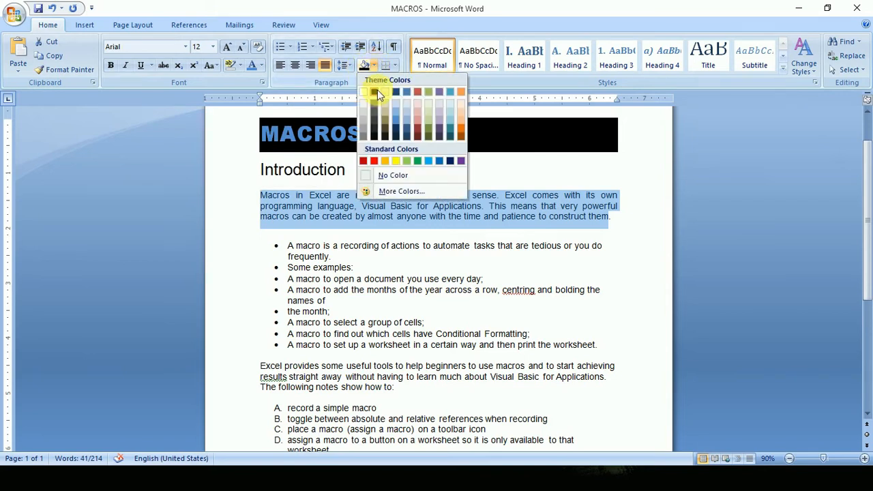
left_click(362, 113)
left_click(486, 216)
Apply All Borders to the bulleted paragraphs and deselect them.
scroll(518, 280, "up", 2)
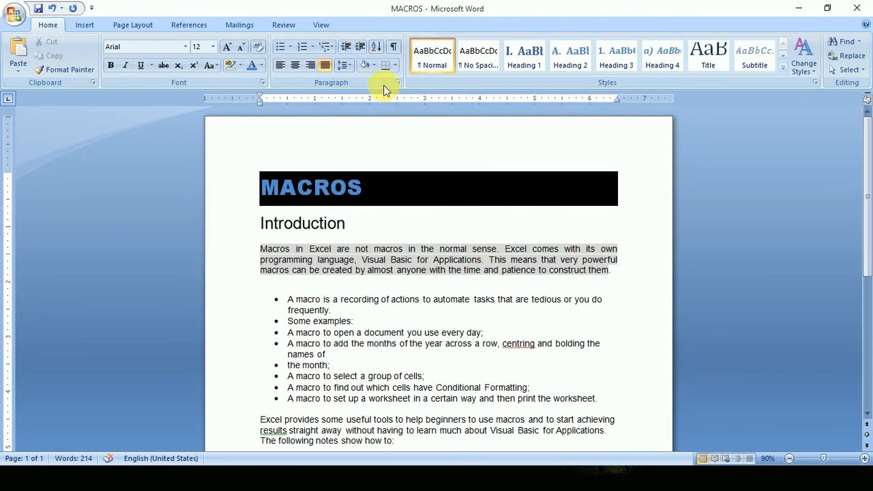
scroll(432, 237, "down", 2)
left_click_drag(607, 347, 279, 252)
left_click(394, 65)
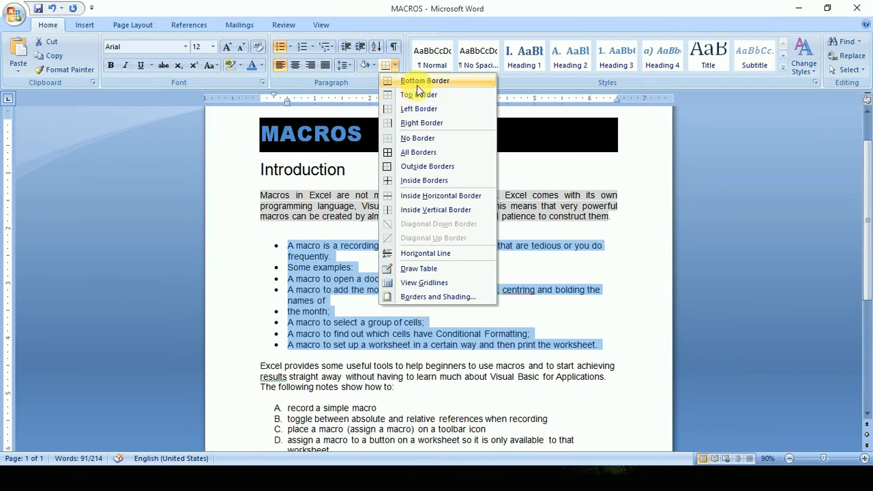
left_click(418, 153)
left_click(521, 332)
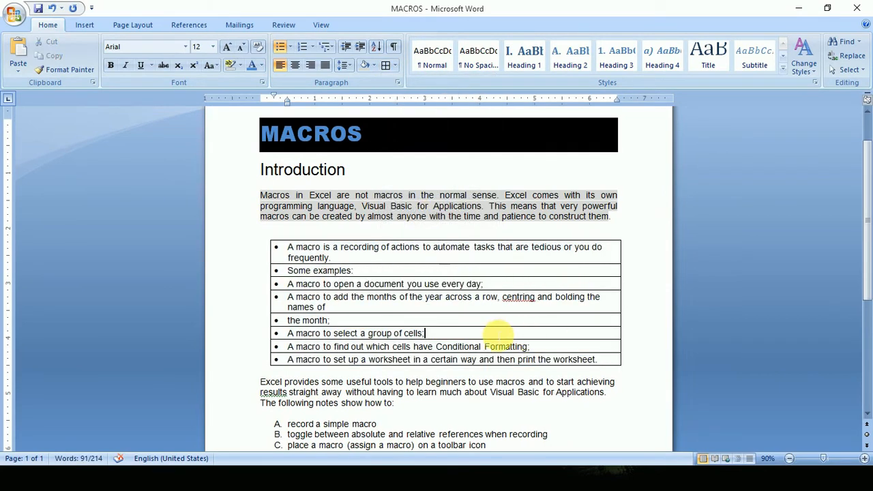
scroll(478, 327, "down", 3)
scroll(416, 320, "up", 3)
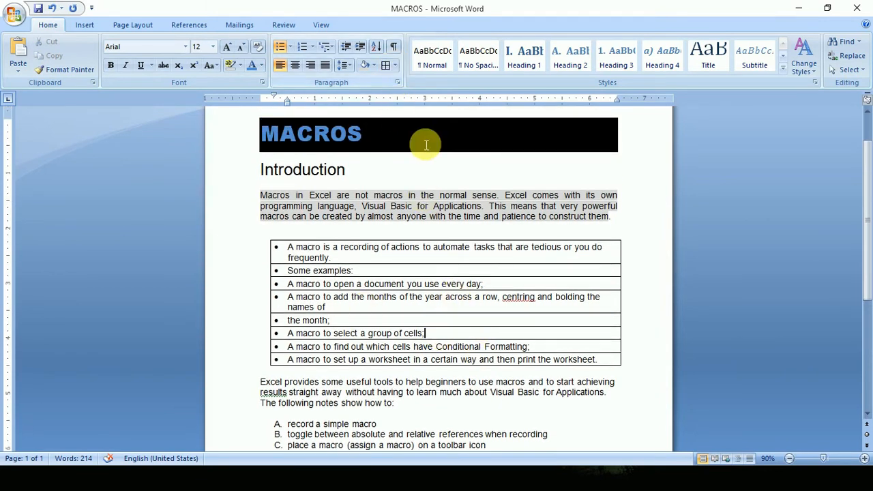
scroll(491, 170, "up", 1)
left_click_drag(622, 242, 307, 227)
left_click(434, 221)
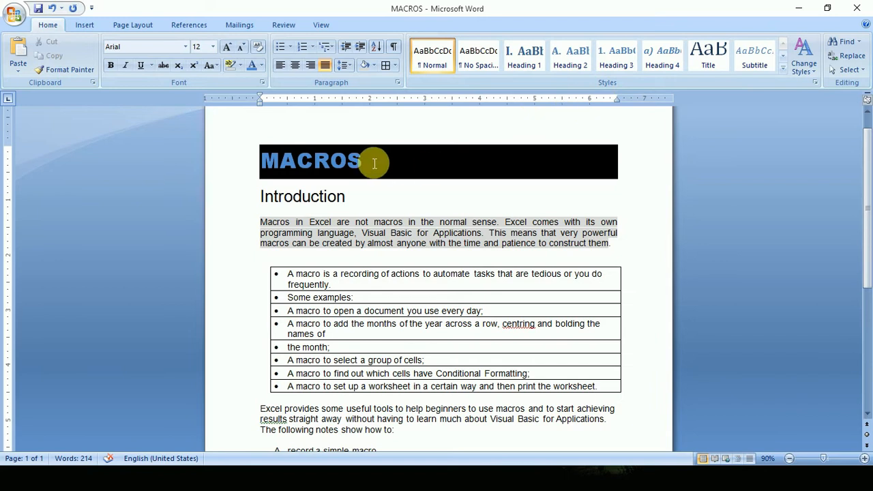
Apply the Title style and the Strong style to the MACROS title.
left_click_drag(375, 164, 259, 171)
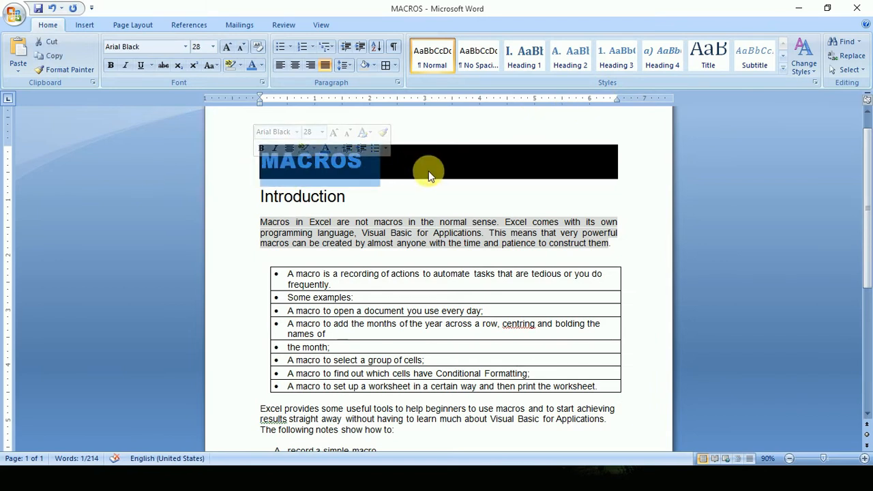
left_click(708, 60)
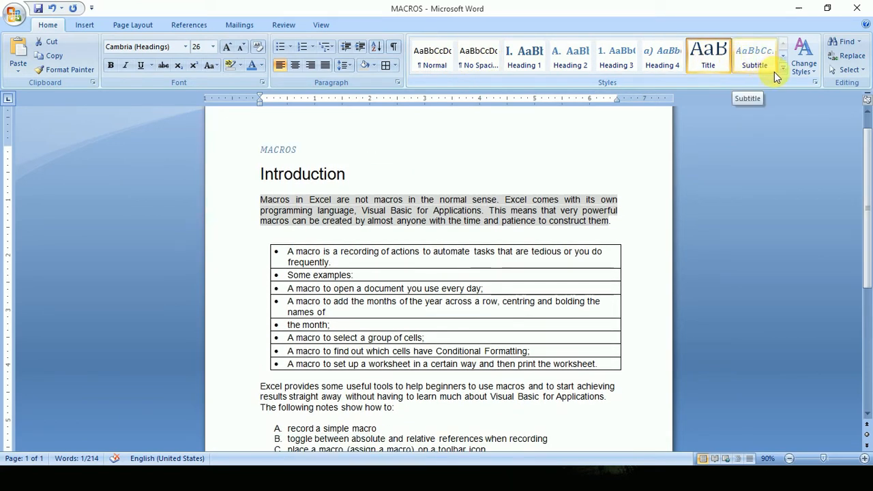
left_click(783, 68)
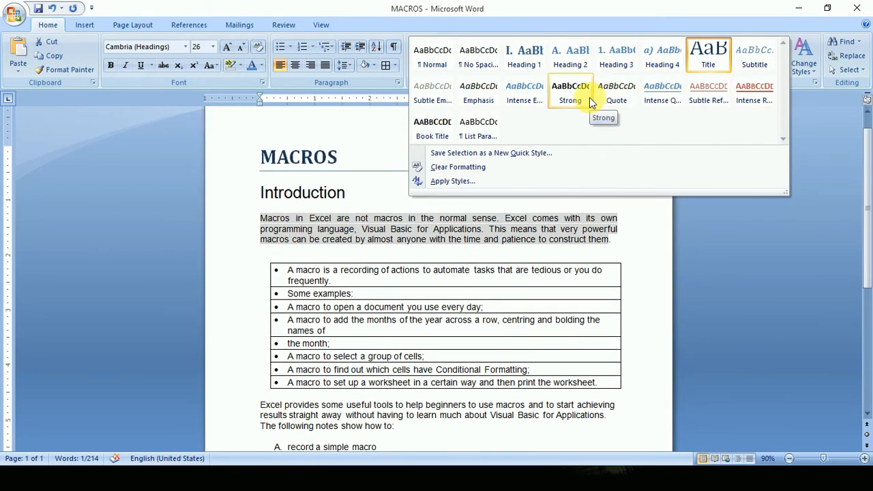
left_click(589, 97)
left_click(392, 194)
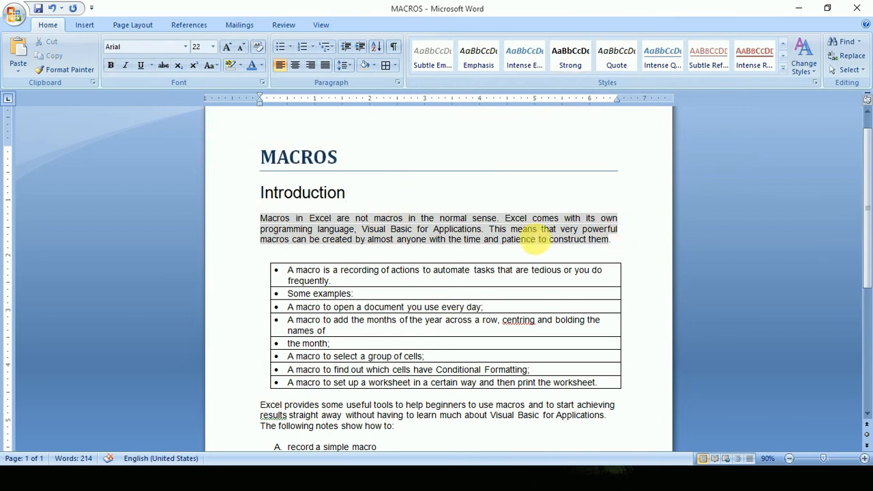
Apply the Heading 1 style to the Introduction heading and remove its automatic numbering.
left_click_drag(388, 193, 260, 193)
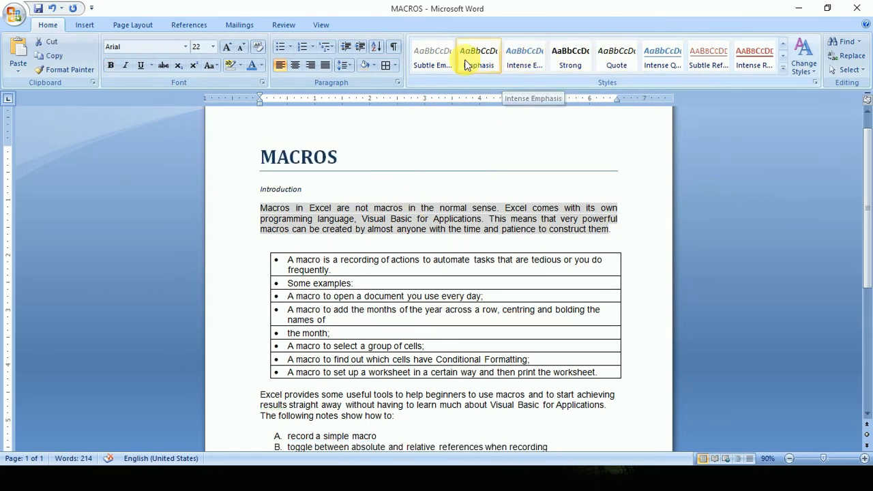
left_click(541, 59)
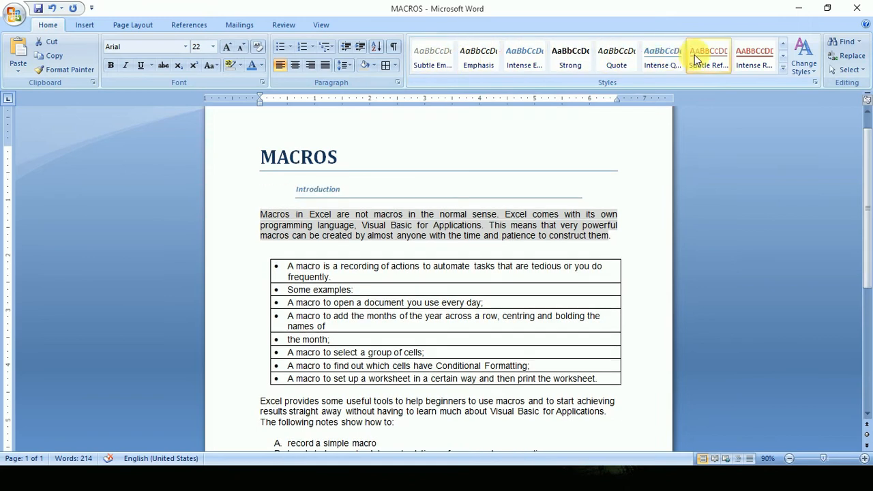
left_click(784, 68)
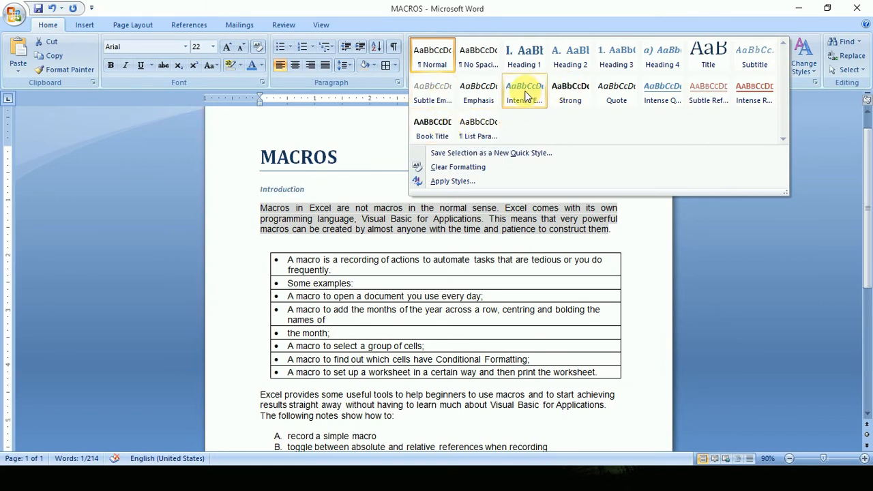
left_click(525, 60)
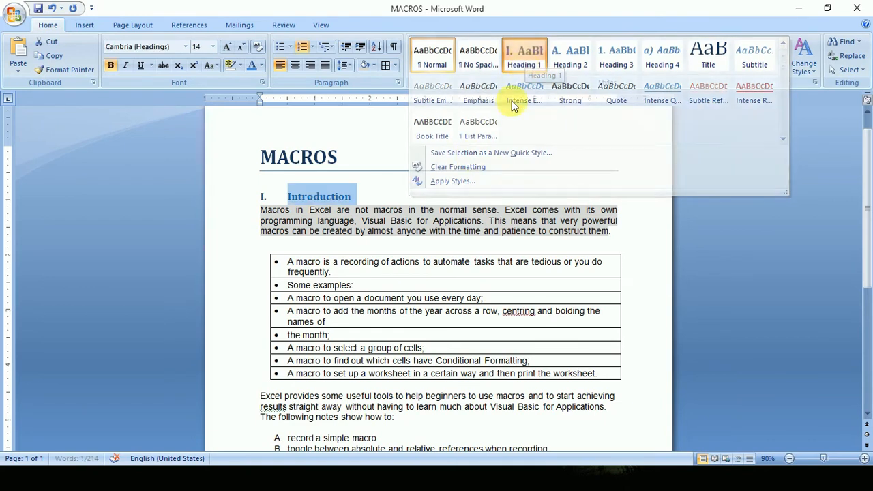
key("BackSpace")
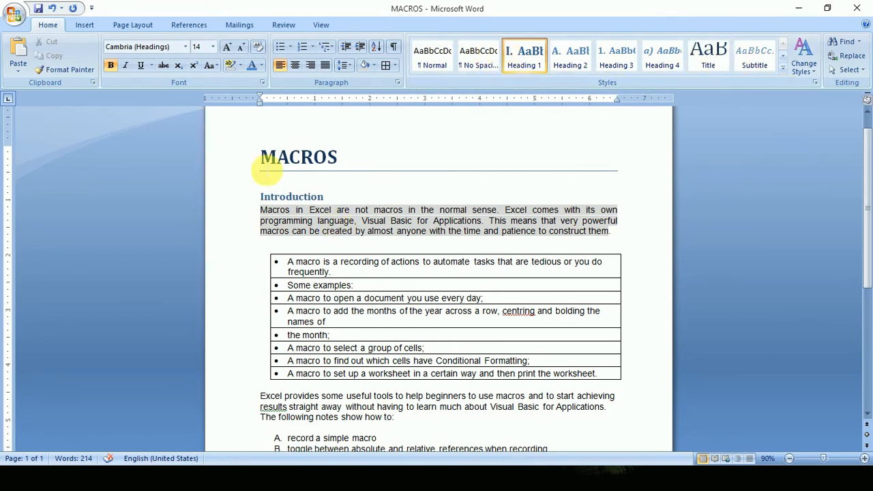
Change the document's style set to Elegant, with the MACROS title selected.
left_click_drag(341, 168, 269, 157)
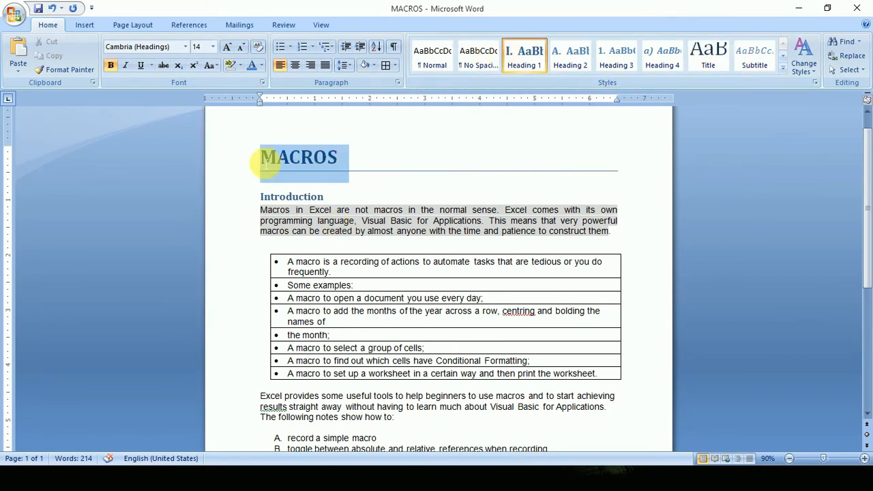
left_click(808, 67)
mouse_move(812, 86)
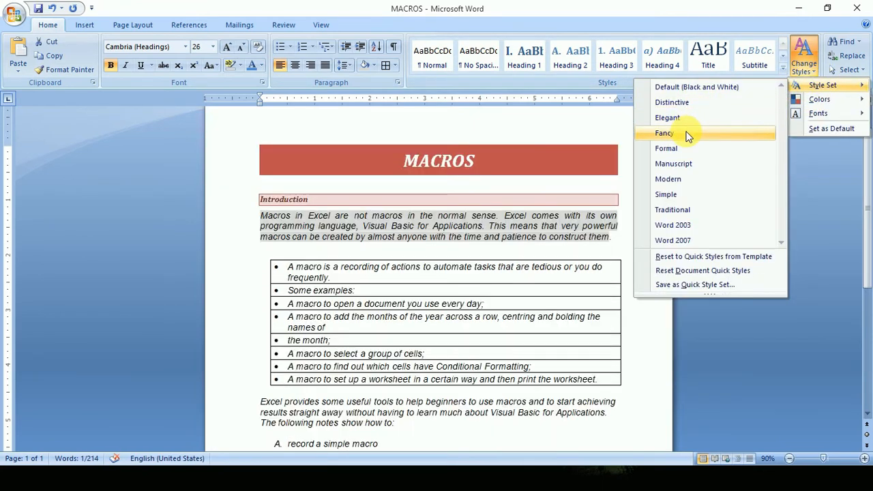
left_click(687, 120)
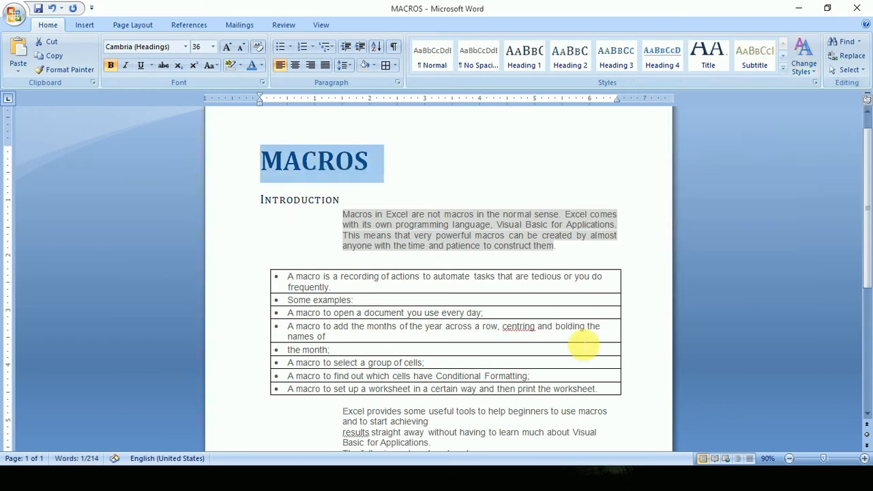
Change the theme fonts to Civic (Georgia), review the restyled document and deselect the title.
left_click(816, 71)
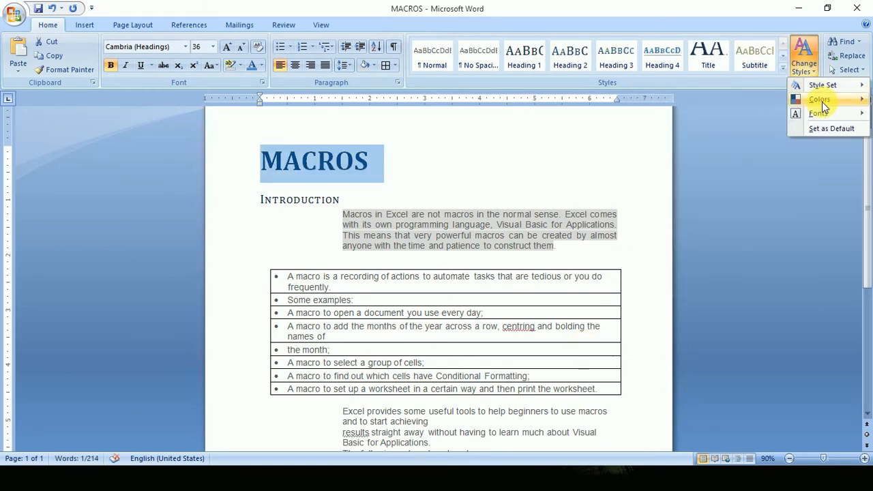
mouse_move(819, 99)
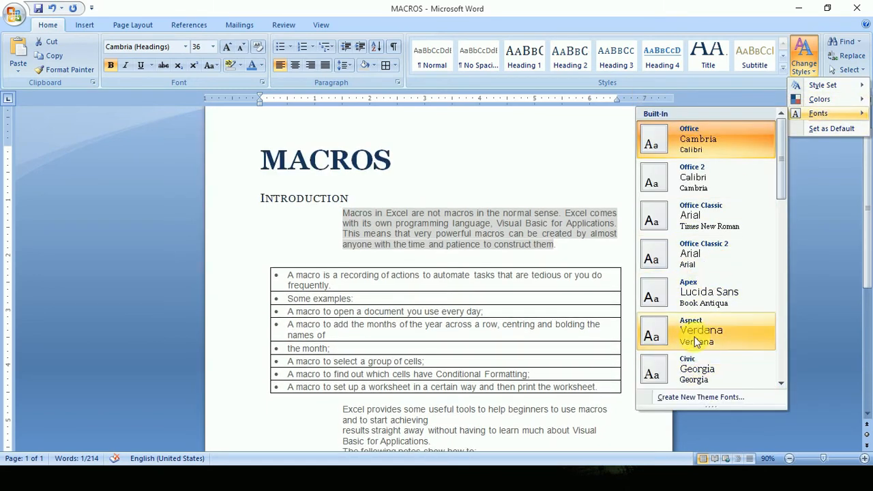
left_click(692, 371)
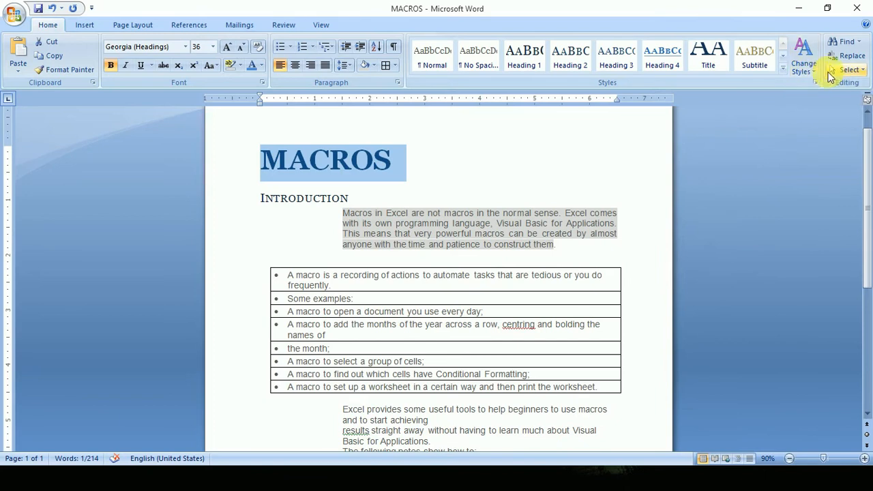
scroll(387, 175, "down", 3)
scroll(470, 259, "up", 4)
left_click(476, 223)
scroll(434, 268, "down", 6)
scroll(438, 273, "up", 3)
scroll(437, 274, "up", 3)
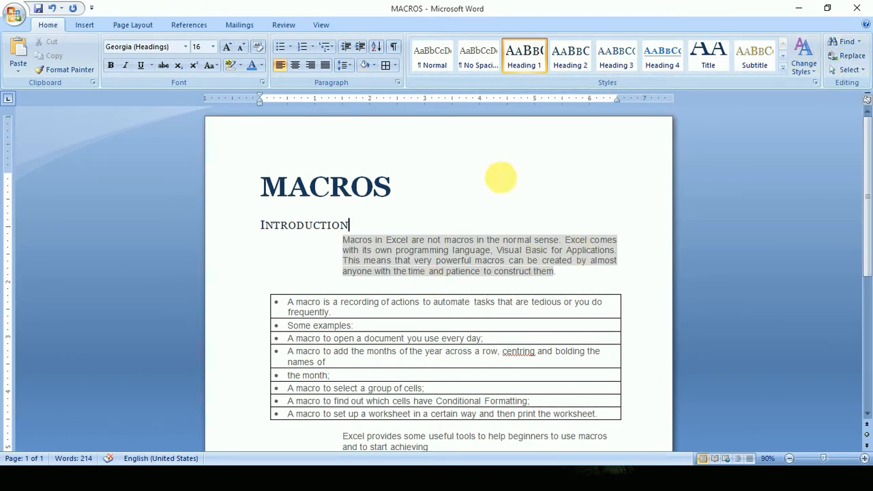
Find the first occurrence of "the" after the Introduction heading, close the search and place the cursor after the MACROS title.
left_click(845, 44)
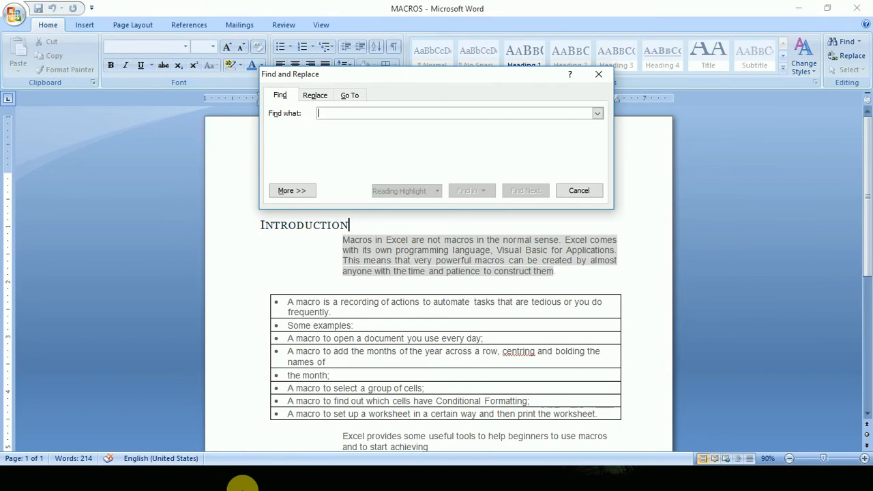
type("the")
key("Return")
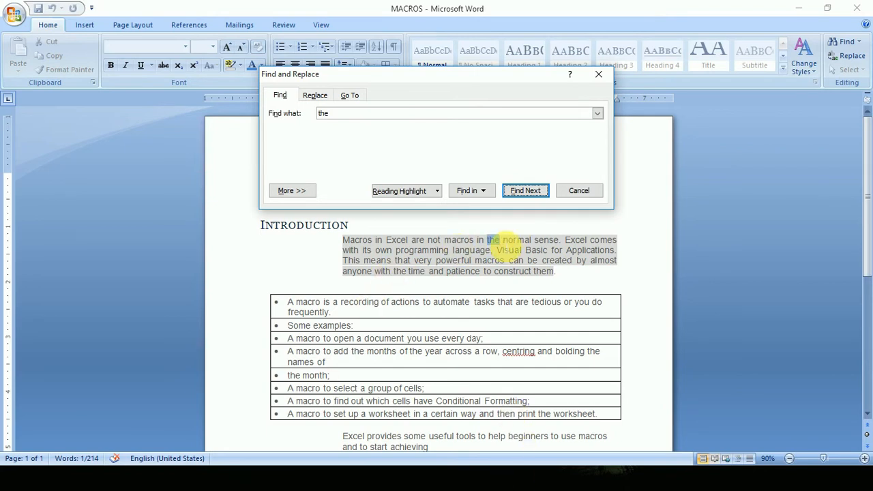
left_click(583, 191)
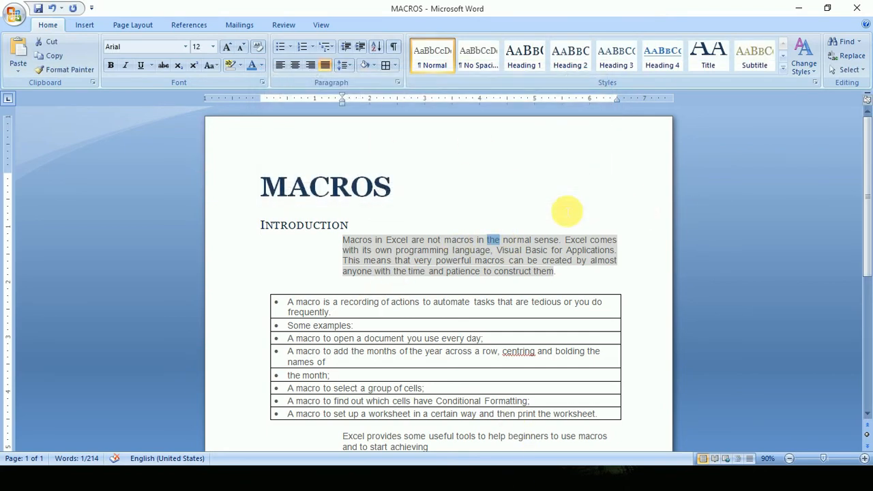
left_click(593, 229)
left_click(450, 197)
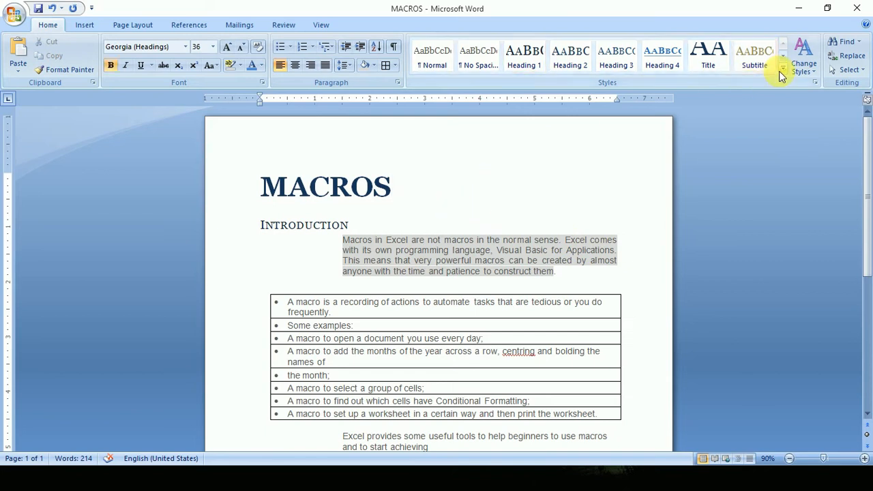
Search for "the" again from the MACROS title, stepping through its occurrences to the end of the document.
left_click(843, 42)
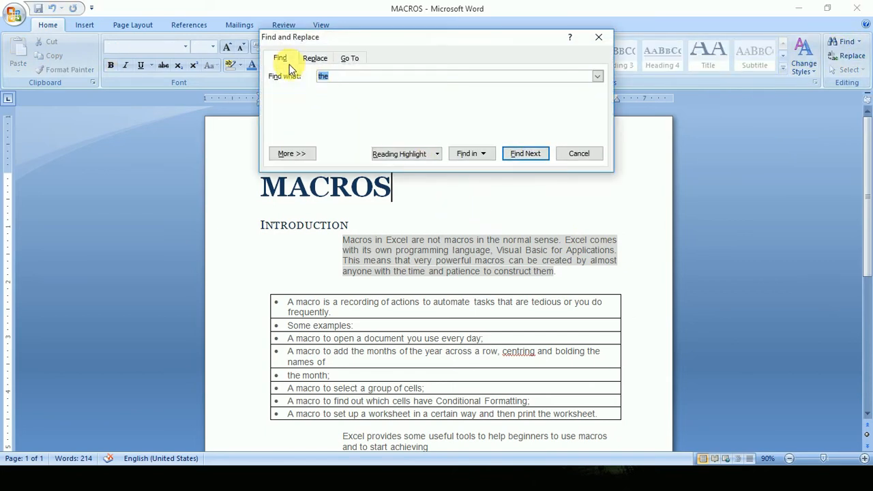
left_click(337, 77)
left_click(539, 152)
left_click(538, 153)
left_click(538, 153)
left_click(537, 153)
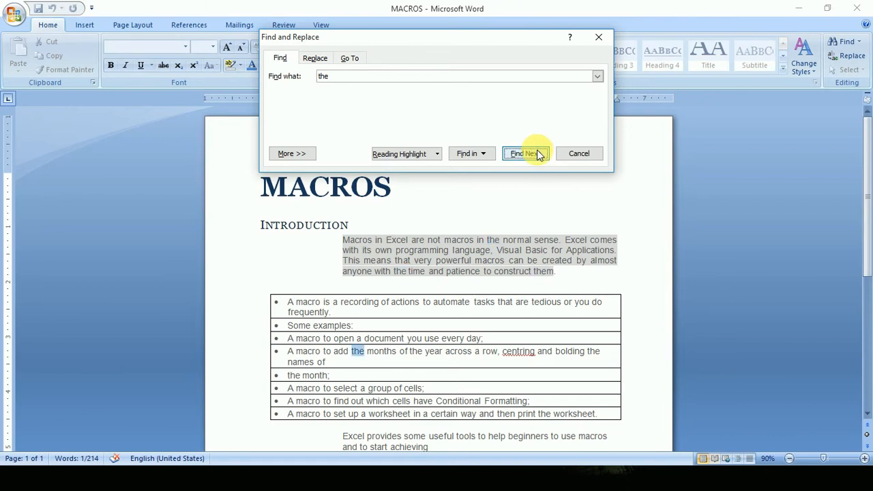
left_click(525, 156)
left_click(525, 156)
left_click(525, 156)
left_click(525, 156)
left_click(526, 156)
left_click(526, 155)
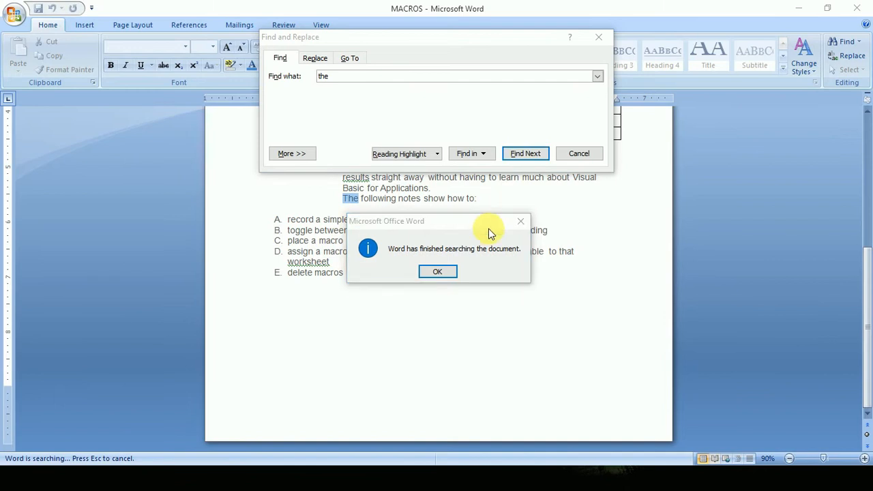
left_click(522, 222)
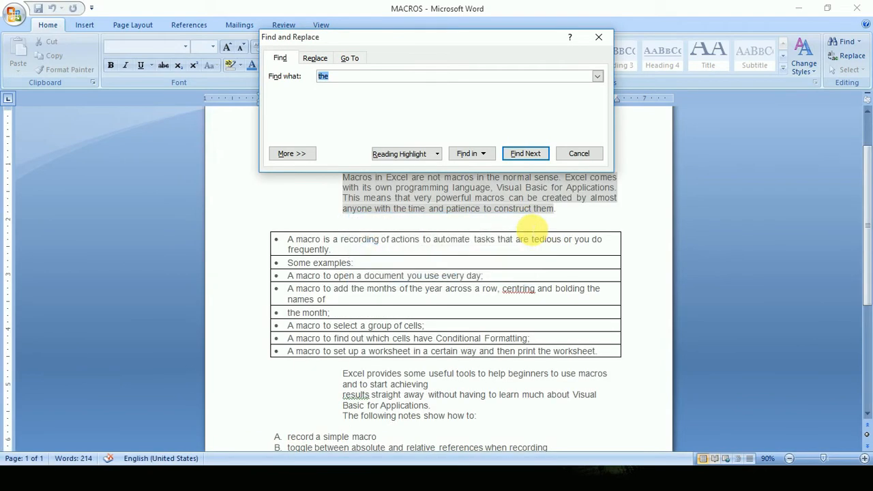
Edit the search term in the Find and Replace dialog.
left_click(369, 80)
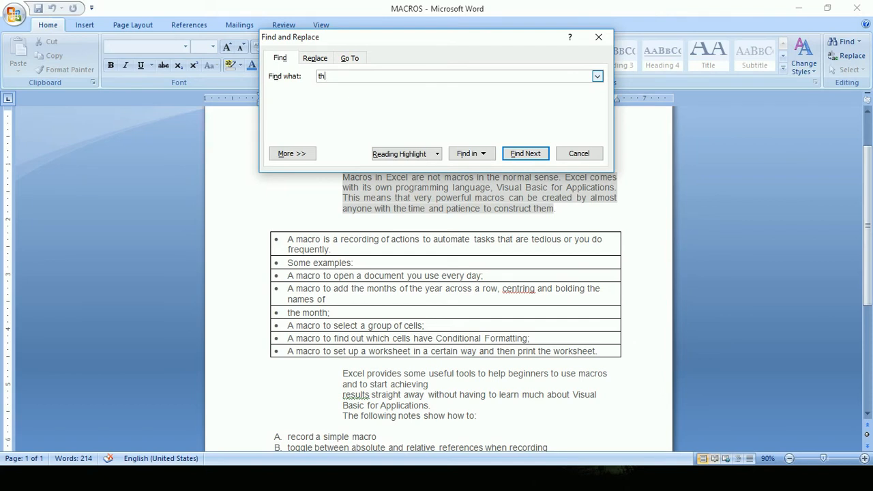
left_click(313, 59)
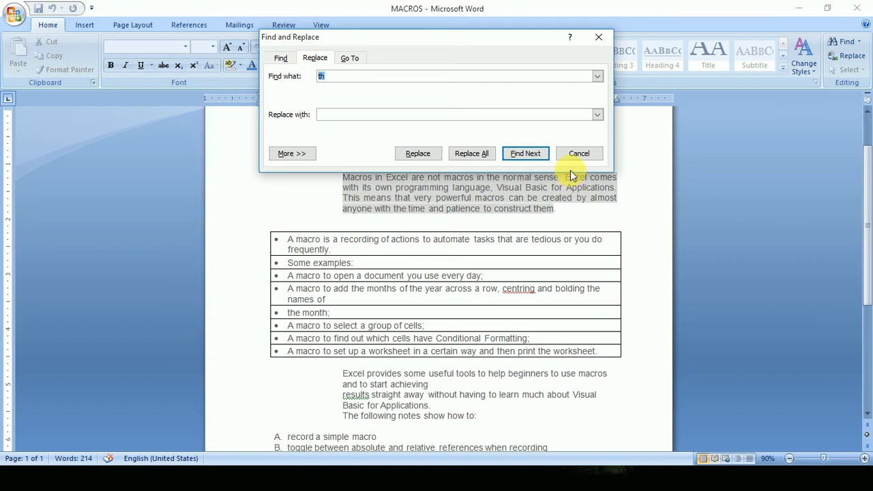
left_click(285, 59)
left_click(308, 60)
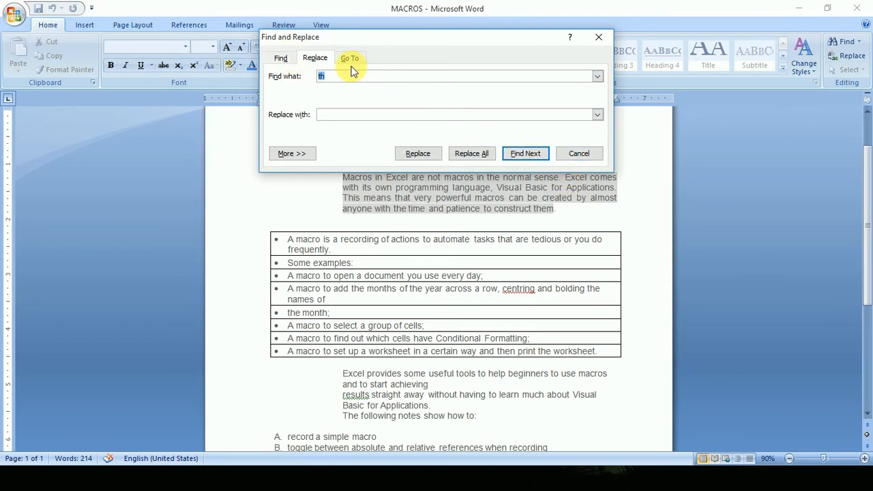
left_click(572, 153)
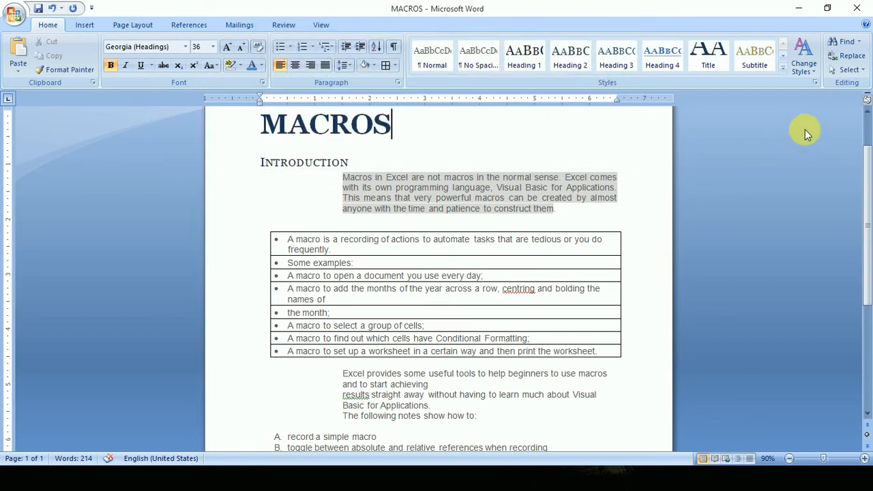
Replace the first occurrence of "the" after the MACROS title with "tha".
left_click(852, 58)
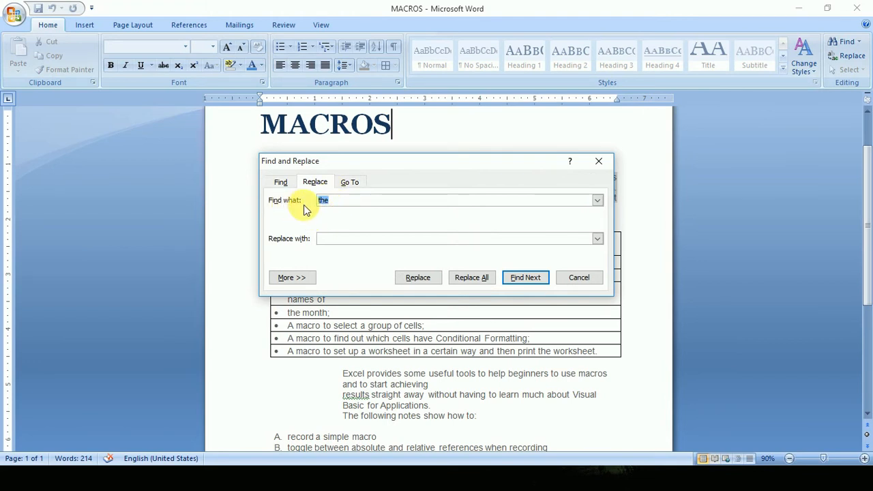
left_click_drag(358, 166, 322, 240)
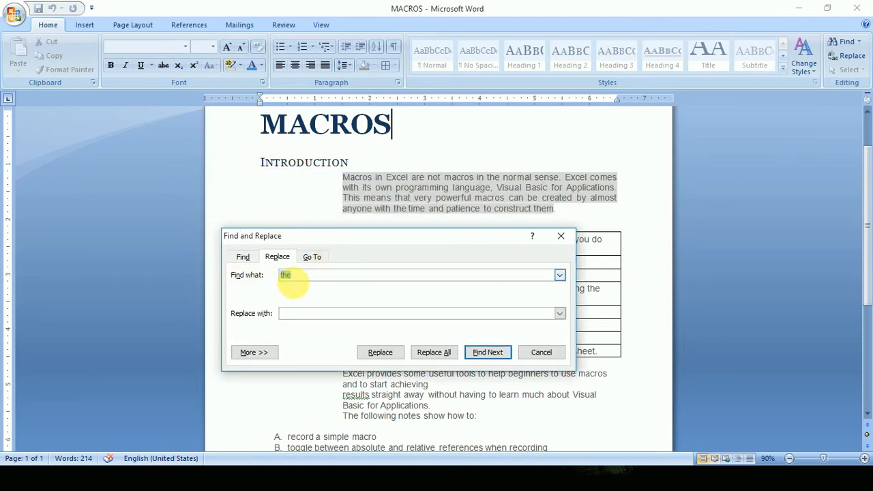
left_click(304, 318)
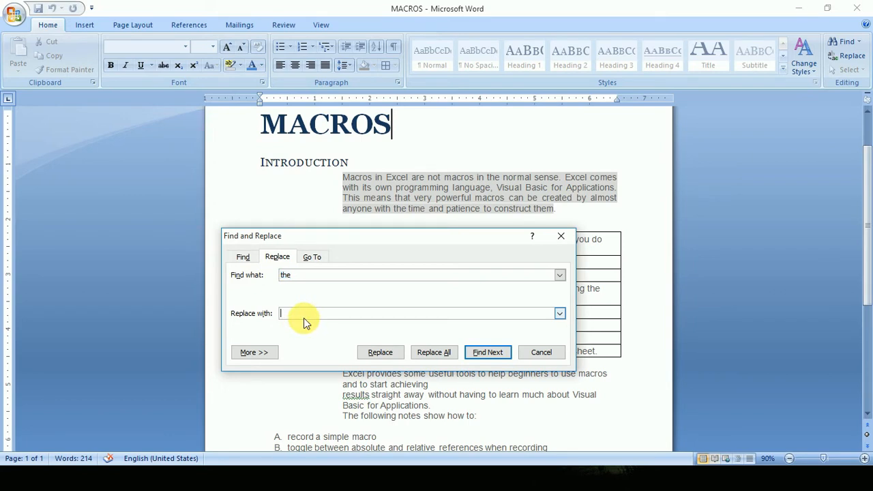
type("tha")
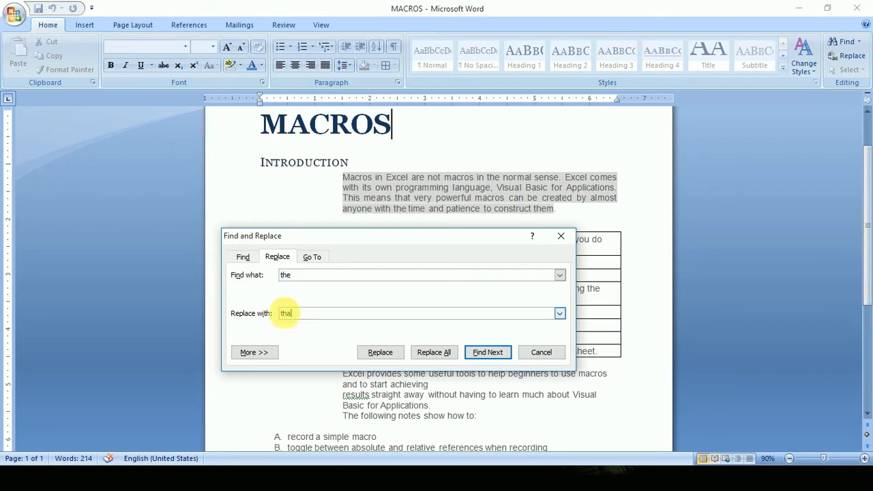
left_click(486, 352)
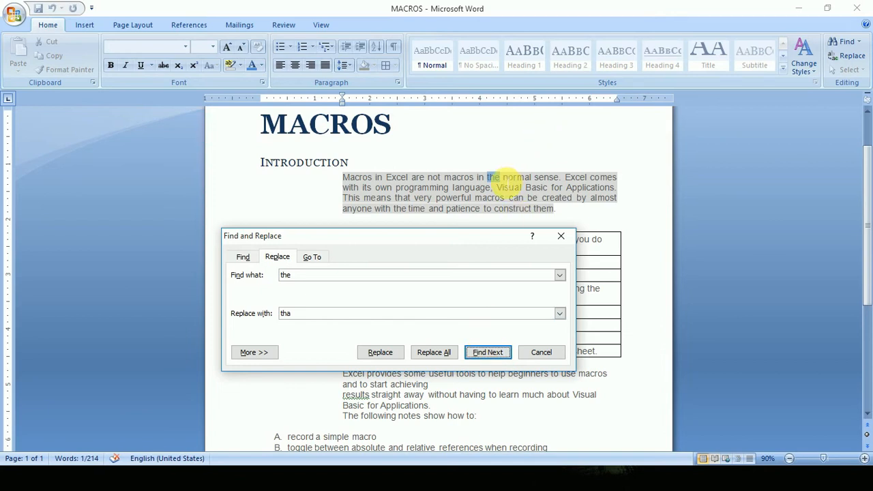
left_click(380, 352)
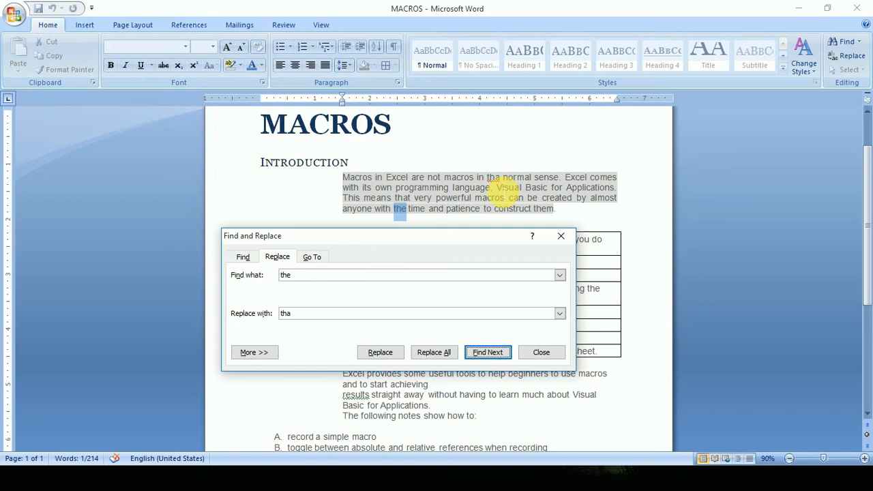
Replace all remaining occurrences of "the" with "tha" and close the Find and Replace dialog.
left_click(434, 353)
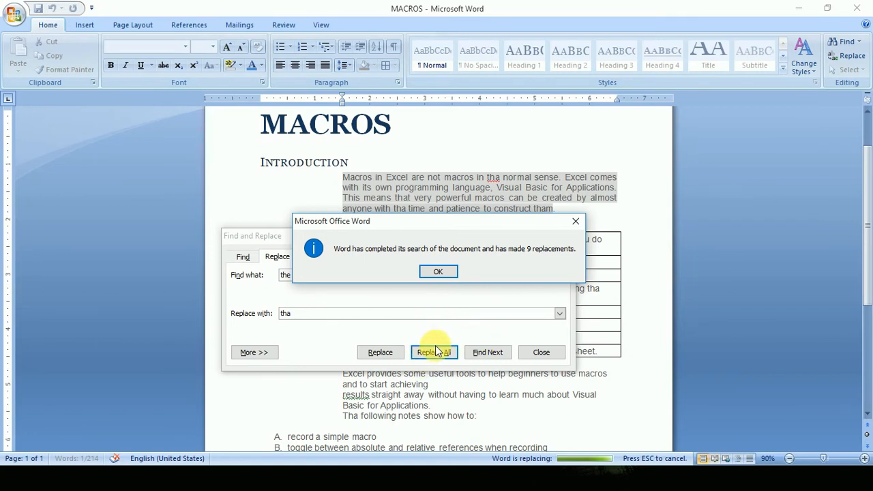
left_click(432, 273)
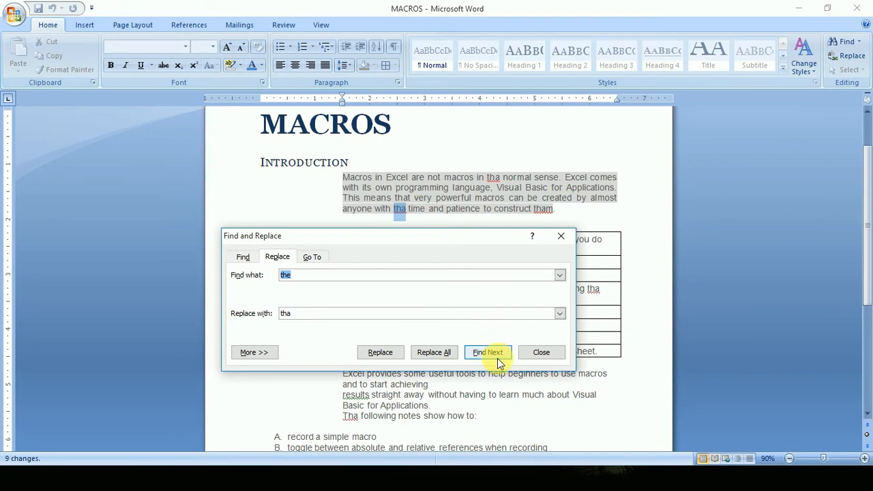
left_click(524, 352)
Search for "tha" from the end of the Introduction heading, stepping through several occurrences, and close the search.
left_click(458, 179)
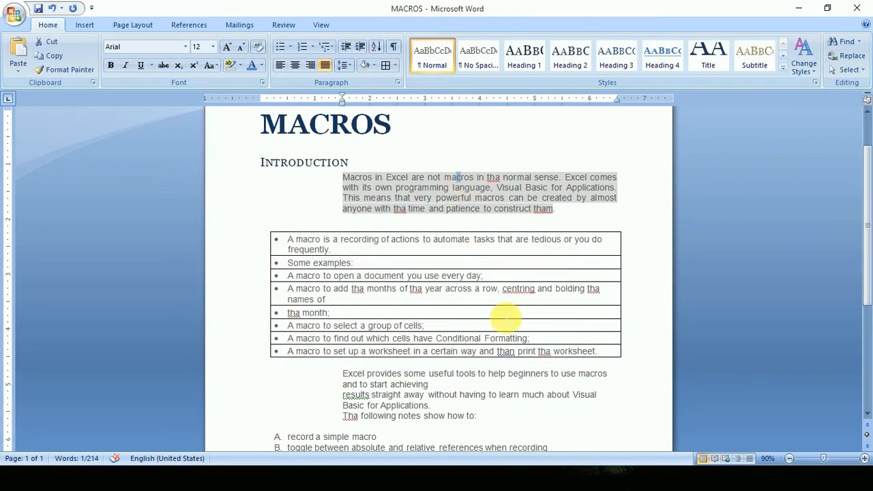
left_click(485, 189)
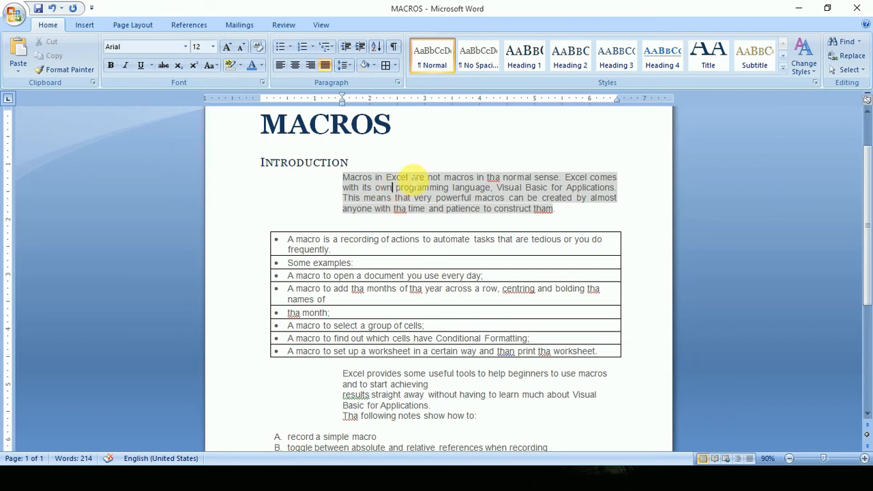
left_click(424, 164)
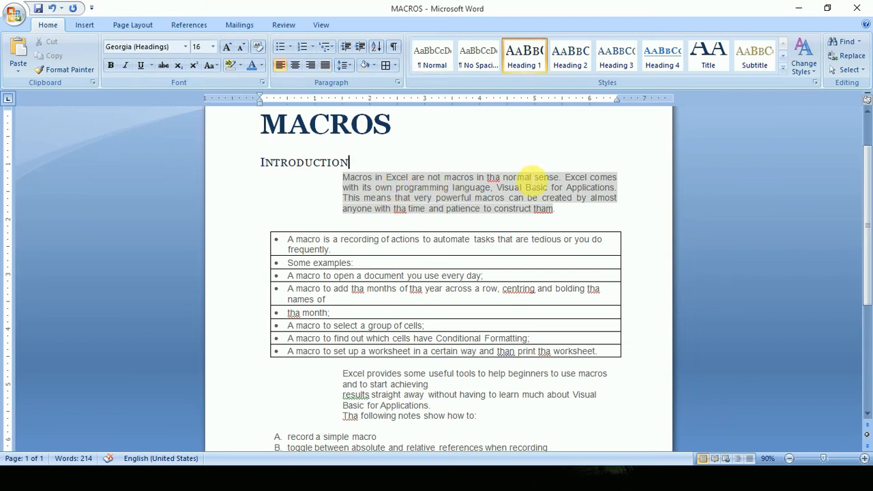
left_click(844, 41)
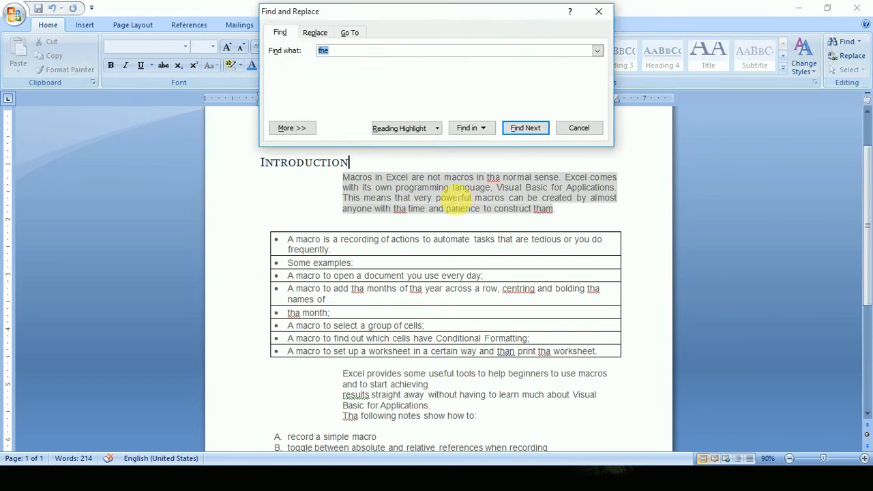
type("the")
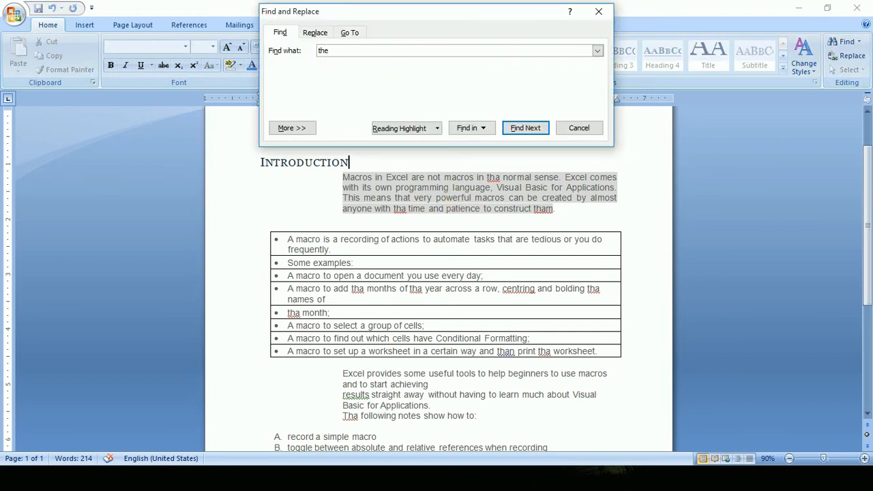
left_click(525, 129)
left_click(525, 128)
left_click(525, 128)
left_click(532, 129)
left_click(531, 129)
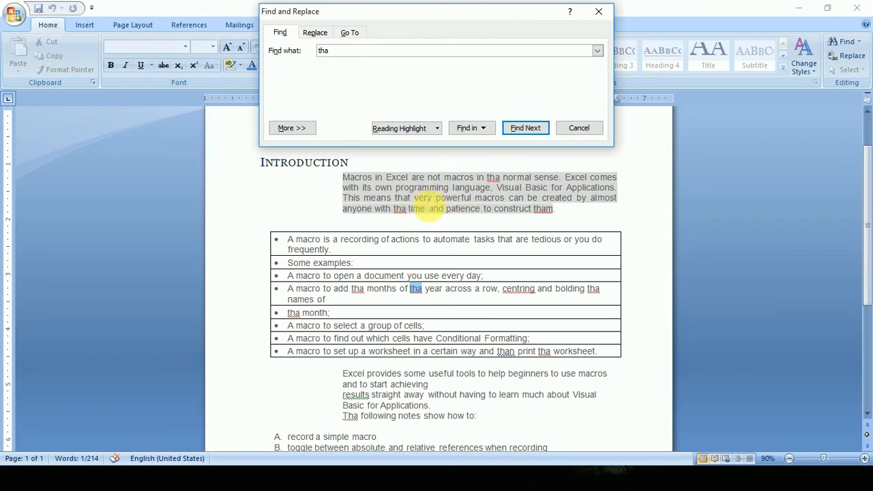
left_click(408, 206)
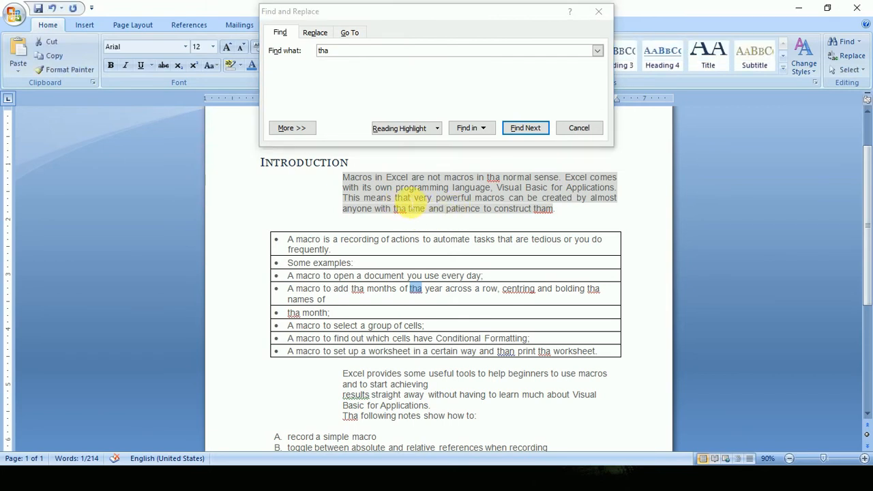
left_click(595, 15)
Set up a replacement of "tha" with "the" in the Find and Replace dialog.
left_click(850, 57)
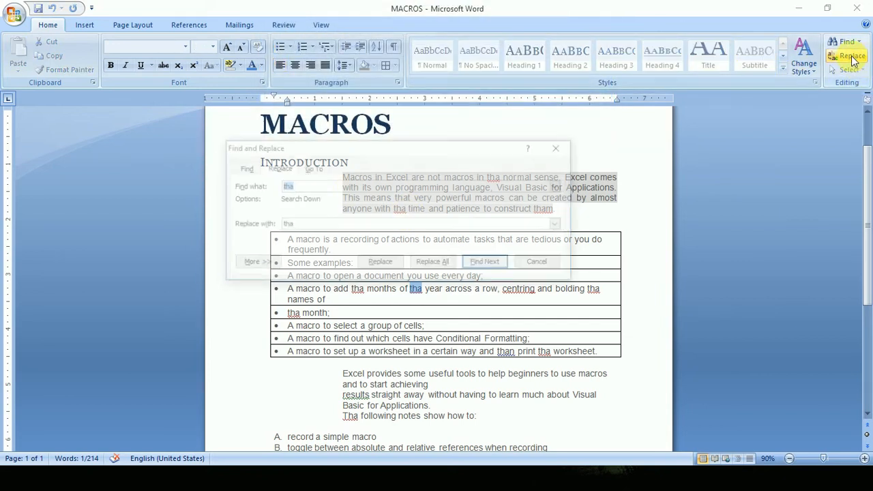
type("t")
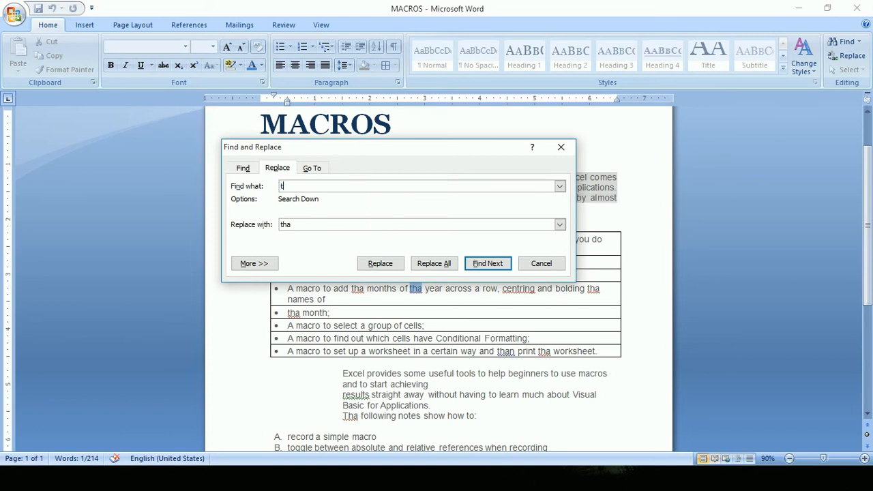
left_click(312, 225)
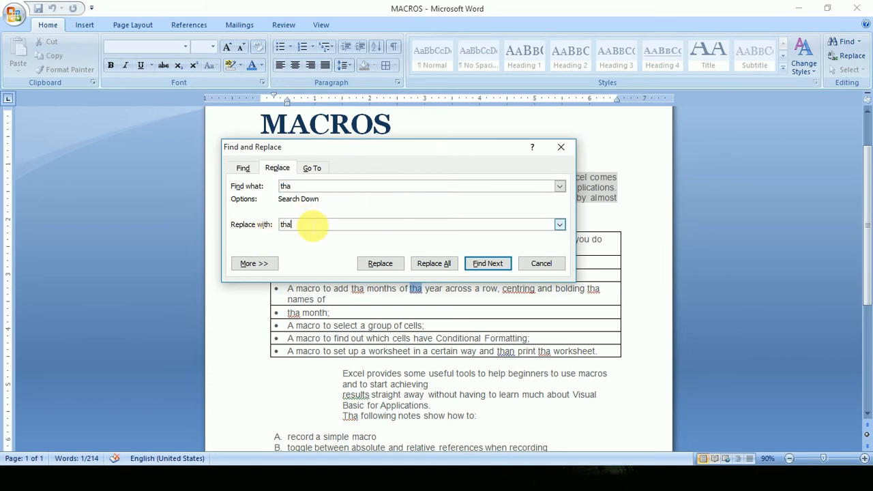
key("BackSpace")
type("e")
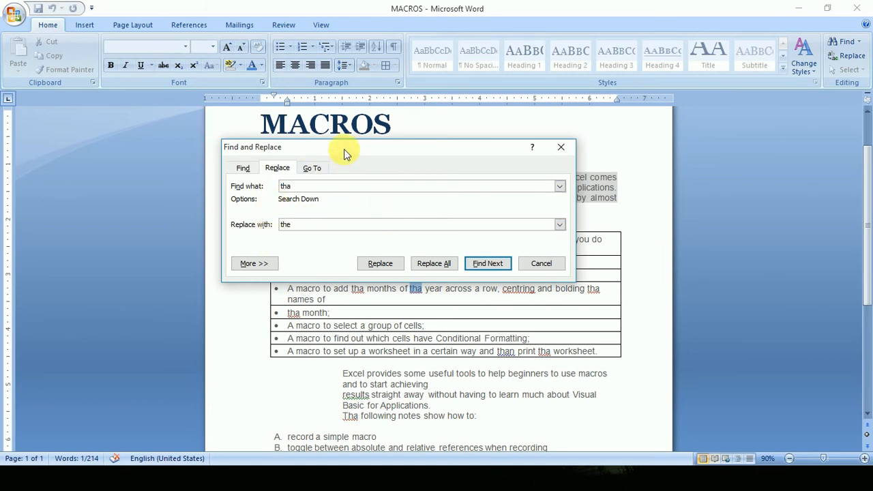
Find the next "tha", uncover the text behind the dialog and restart the search from the MACROS title.
left_click_drag(352, 145, 427, 253)
left_click(563, 372)
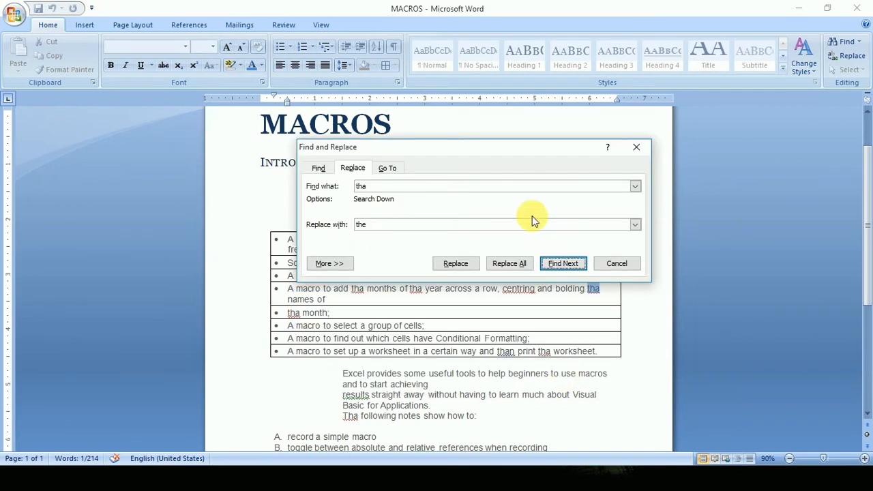
left_click_drag(511, 156, 563, 307)
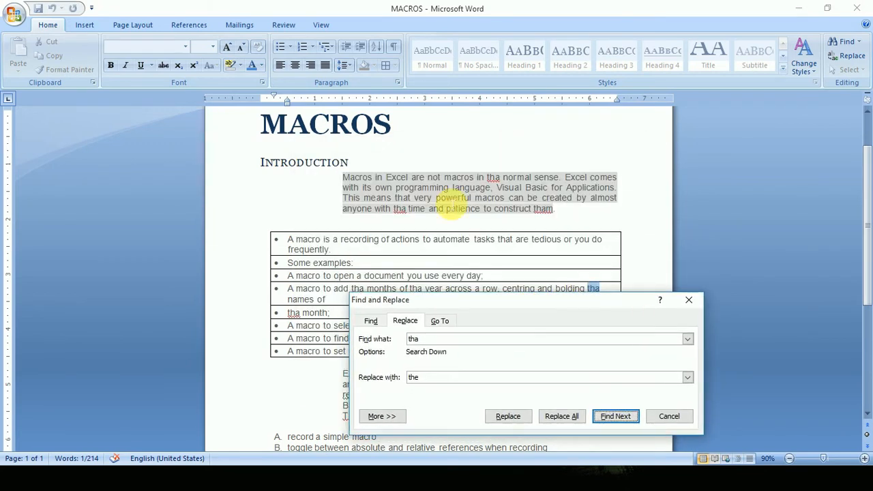
left_click(372, 159)
left_click(406, 131)
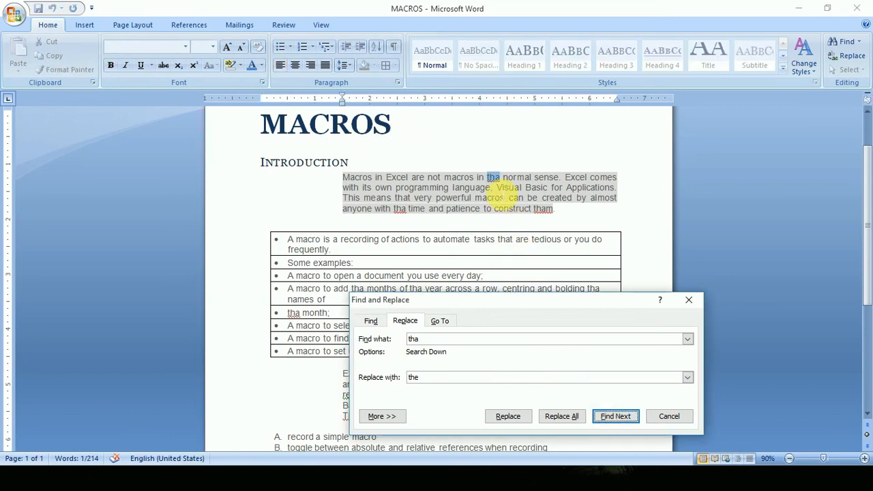
Replace "tha" with "the" in the first sentence, skip the match in "that", and replace all remaining occurrences.
left_click(508, 416)
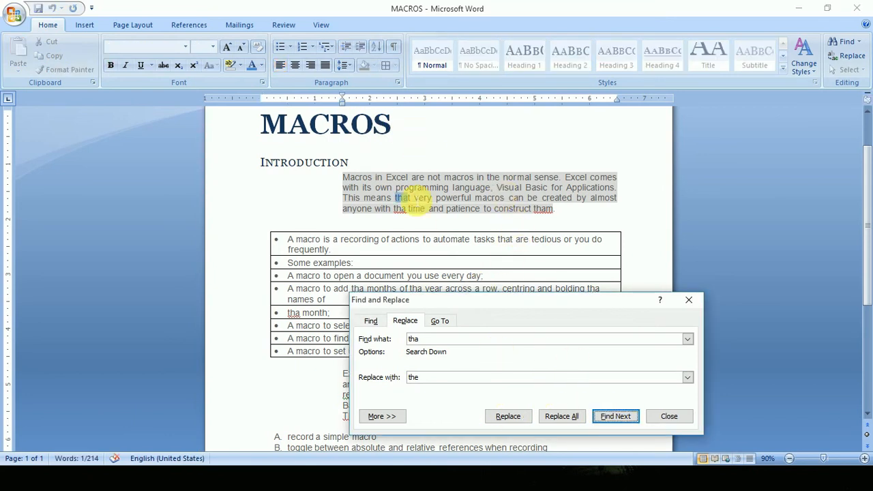
left_click(627, 415)
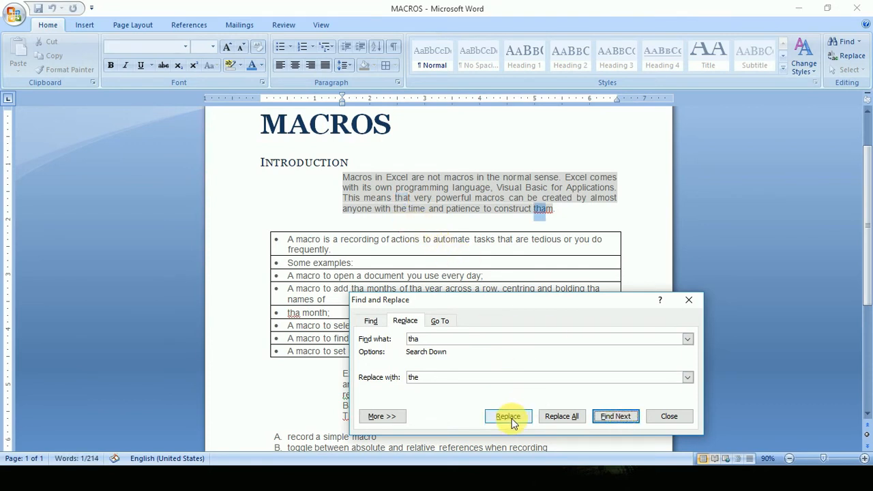
left_click(574, 419)
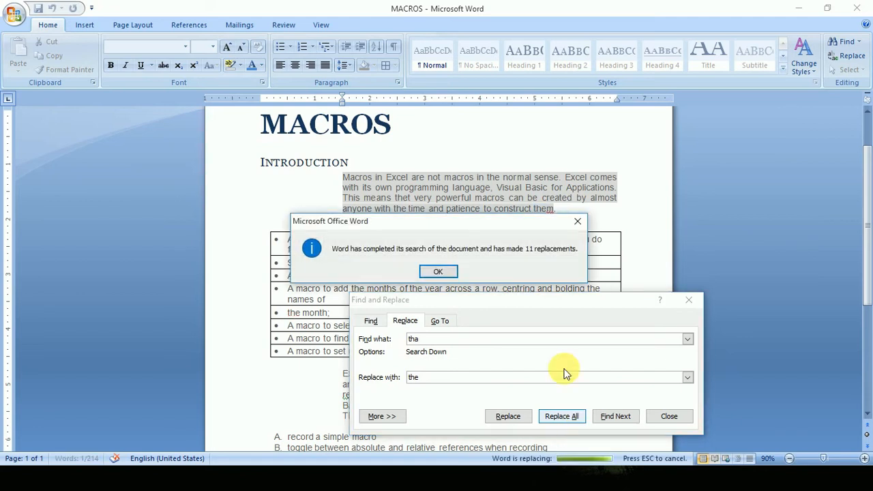
left_click(437, 273)
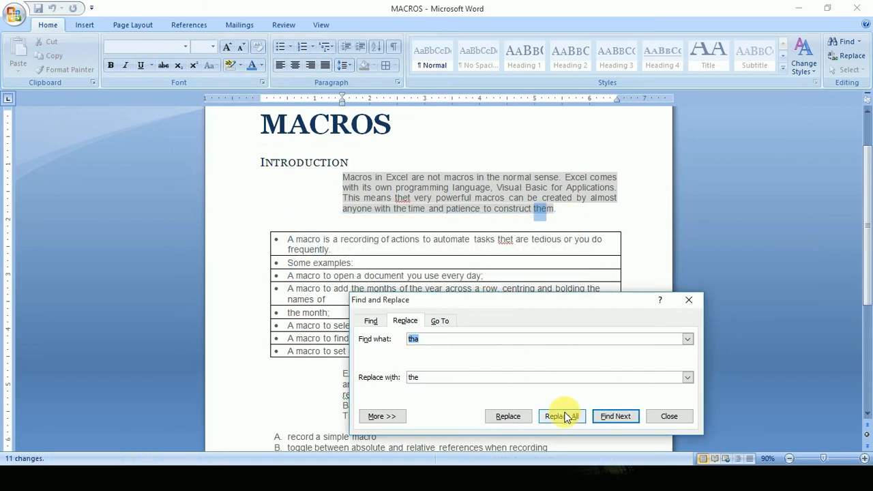
Look at the Go To options and close the Find and Replace dialog.
left_click_drag(487, 304, 458, 223)
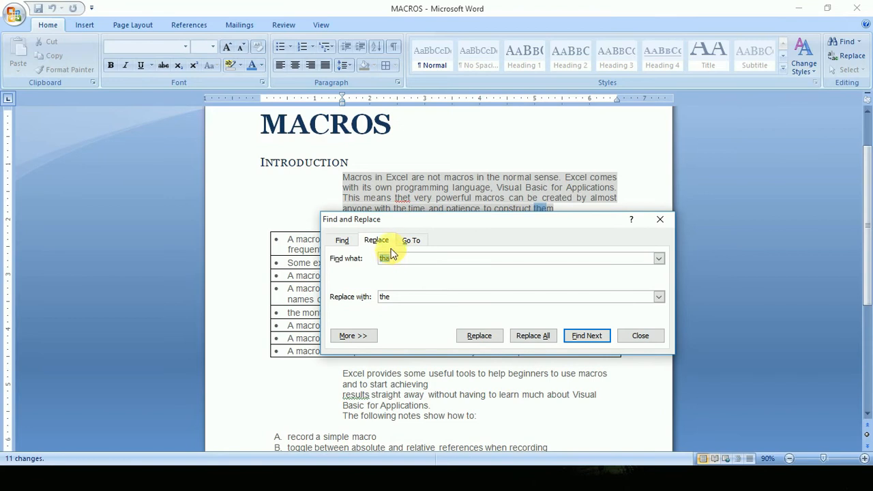
left_click(411, 241)
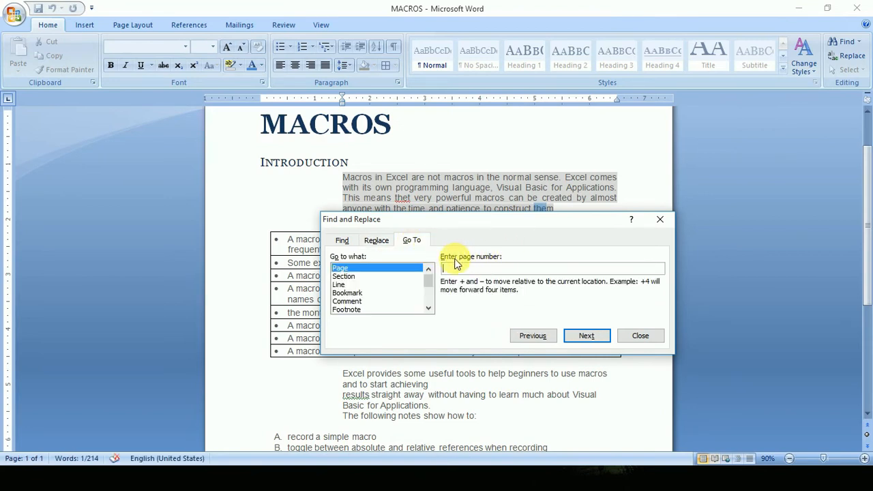
left_click(641, 336)
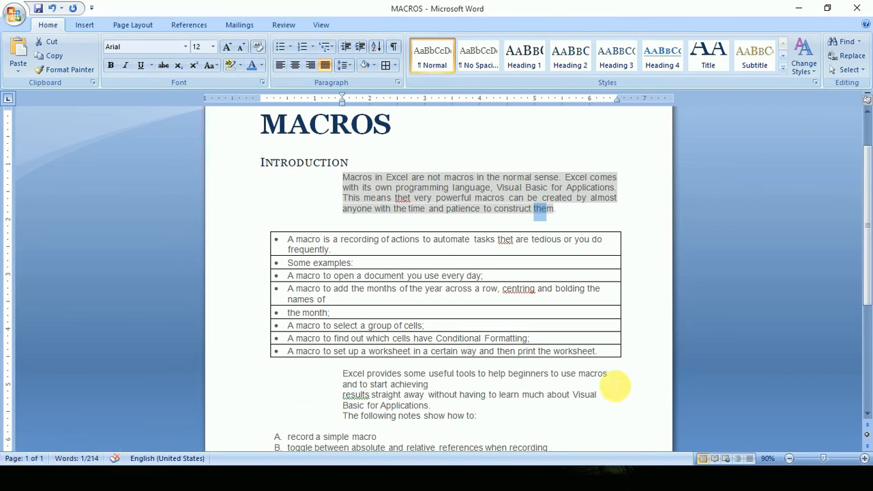
Review the replaced text down to the end of the document and deselect the highlighted match.
scroll(400, 384, "down", 5)
scroll(345, 409, "up", 5)
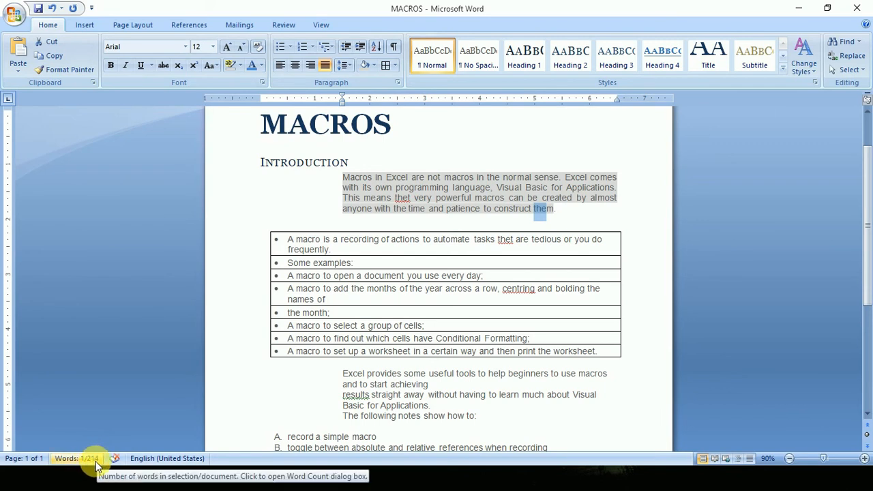
scroll(371, 368, "down", 4)
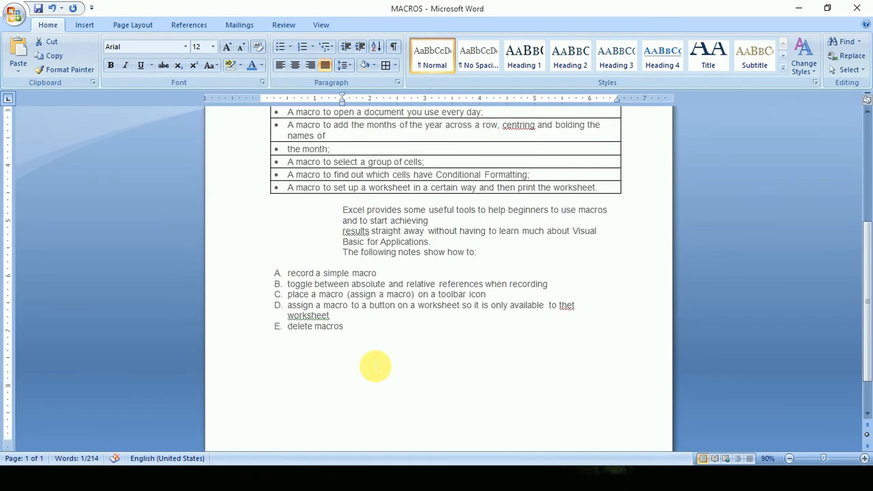
scroll(377, 362, "up", 4)
left_click(478, 235)
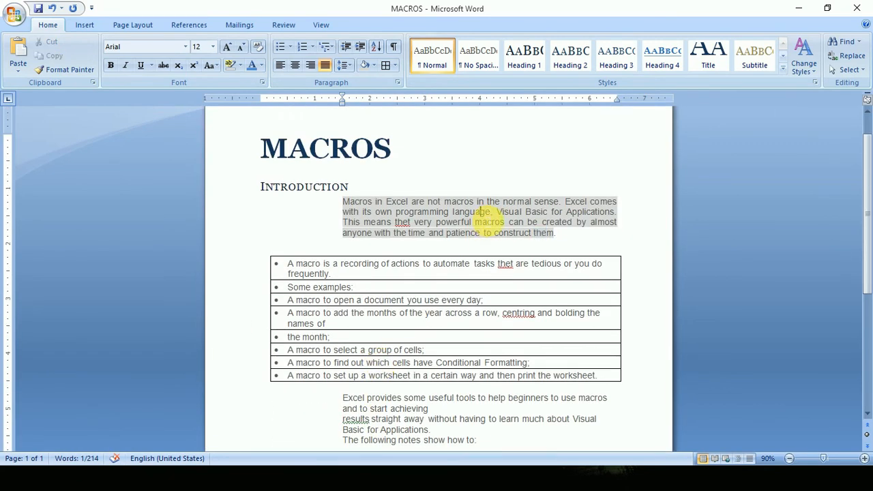
Use Go To to move to line 7 of the document, close the dialog and place the cursor on that line.
left_click(848, 55)
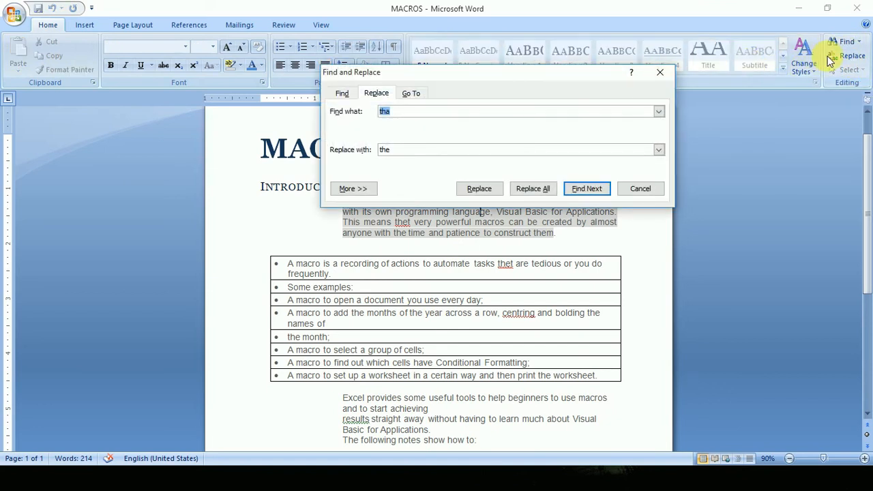
left_click(413, 94)
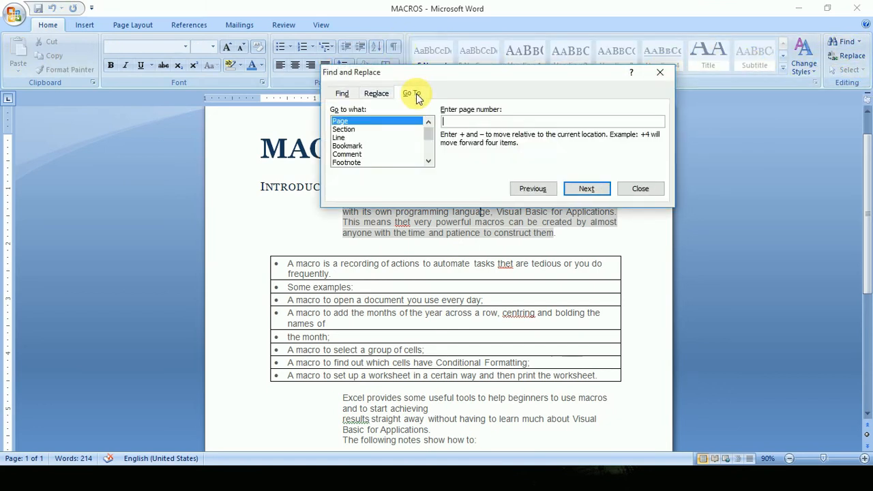
left_click(354, 138)
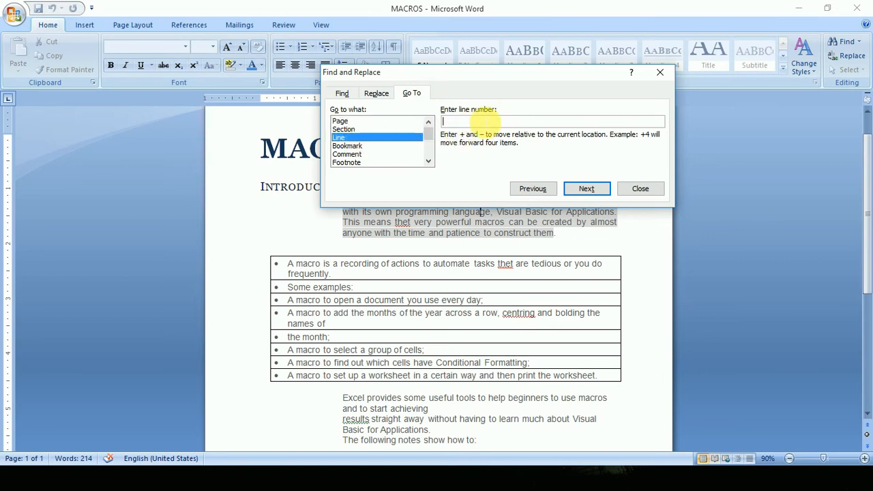
type("7")
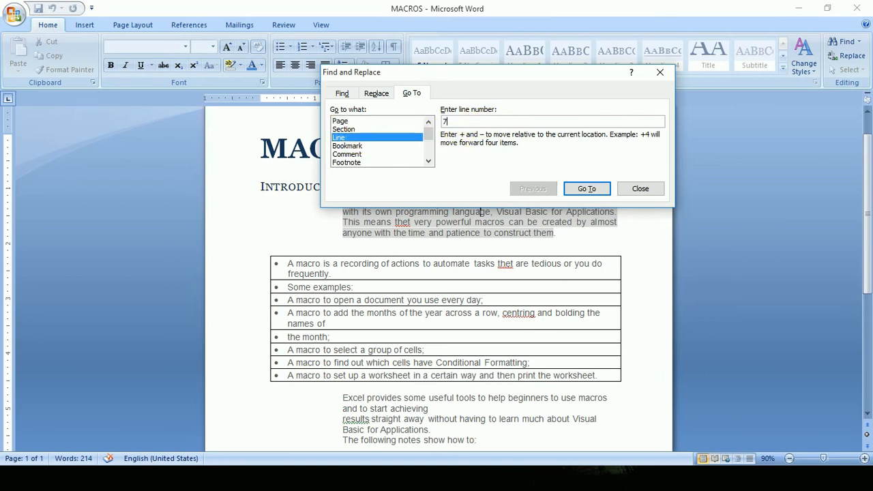
left_click(591, 186)
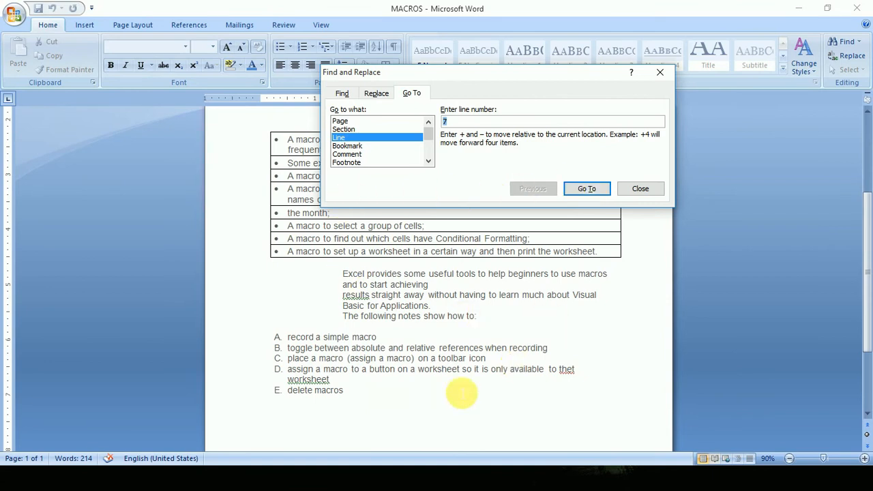
left_click(640, 190)
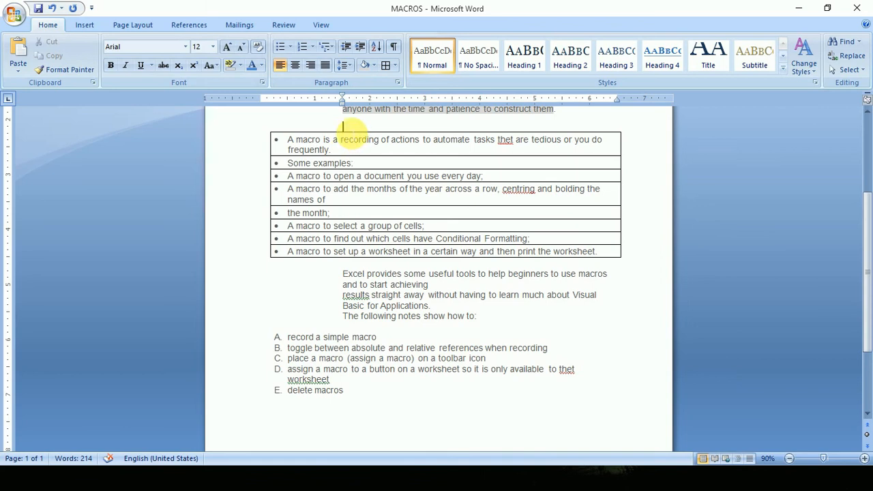
scroll(348, 154, "up", 3)
left_click(344, 234)
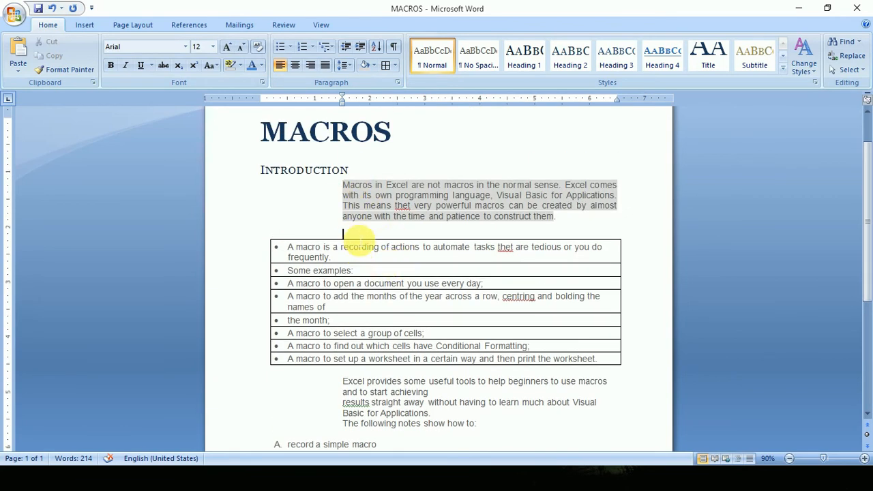
Use Go To to move the cursor to line 1 of the document and close the dialog.
left_click(852, 57)
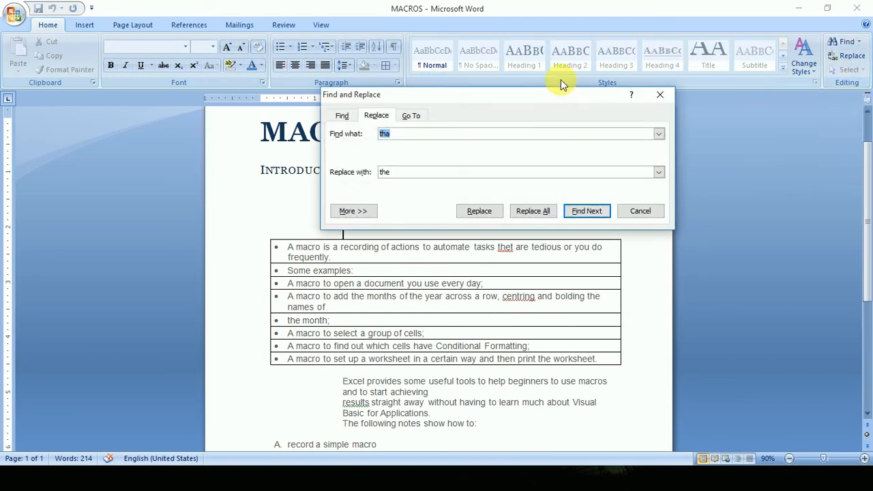
left_click_drag(556, 95, 674, 118)
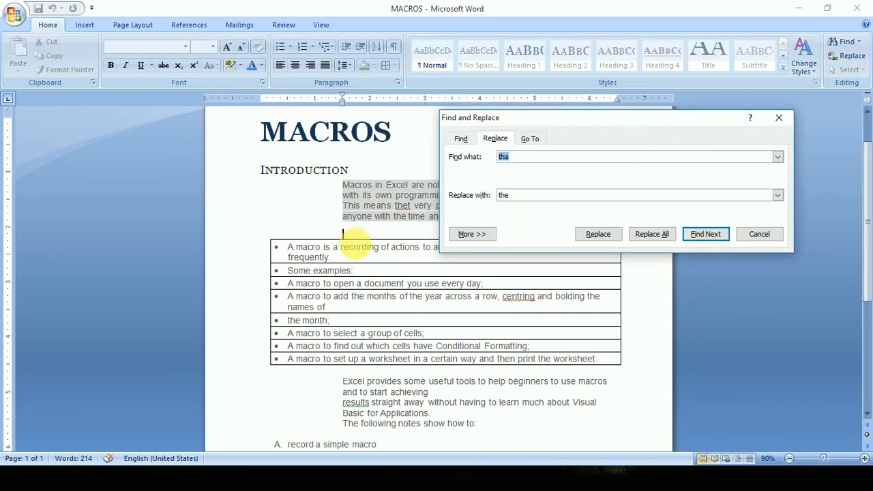
left_click(536, 141)
left_click(605, 167)
type("1")
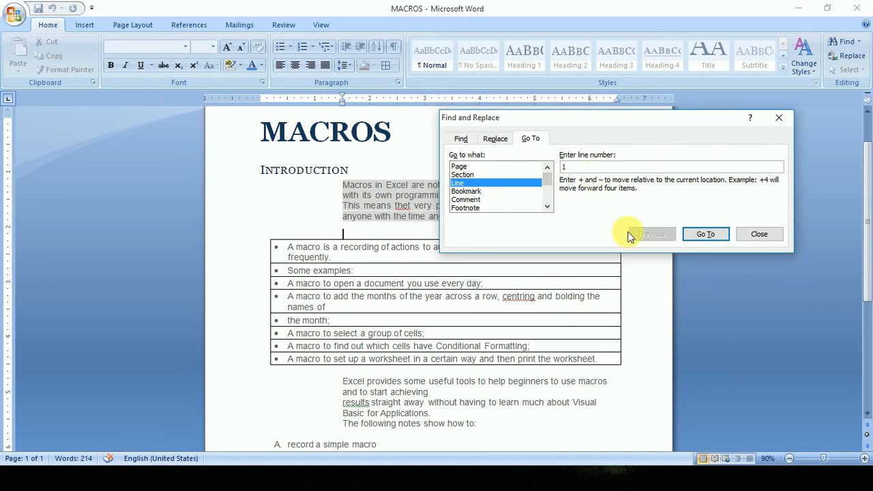
left_click(719, 240)
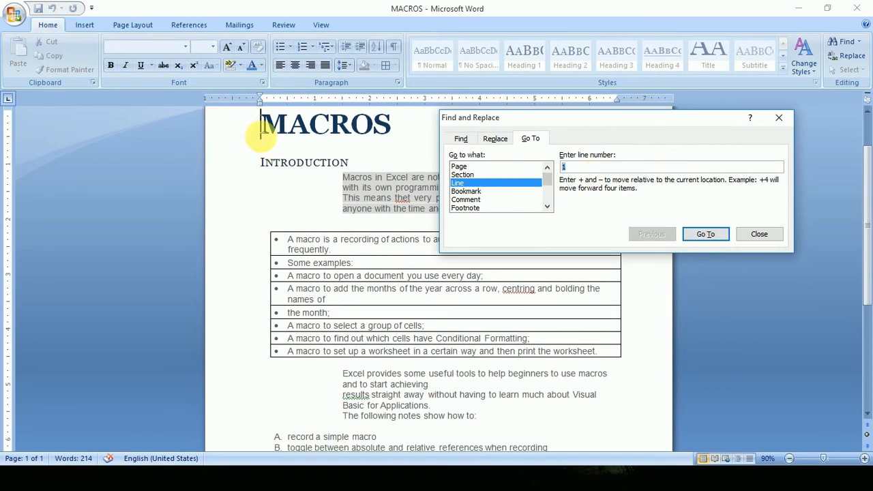
left_click(769, 234)
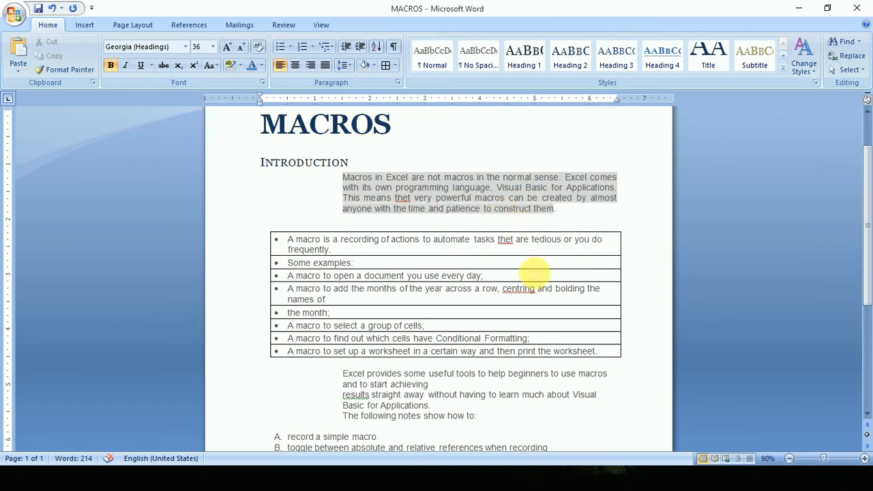
scroll(526, 283, "down", 5)
scroll(536, 276, "up", 7)
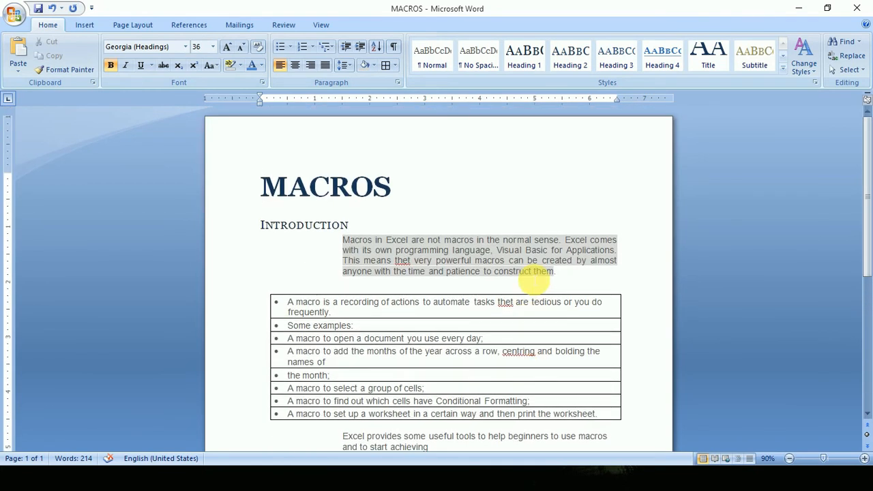
Copy the whole document and paste it repeatedly so that the text extends over 19 pages.
key("ctrl+a")
key("ctrl+v")
key("ctrl+v")
key("ctrl+v")
key("ctrl+v")
key("ctrl+v")
key("ctrl+v")
key("ctrl+v")
key("ctrl+v")
key("ctrl+v")
key("ctrl+v")
key("ctrl+v")
key("ctrl+v")
key("ctrl+v")
key("ctrl+v")
key("ctrl+v")
key("ctrl+v")
key("ctrl+v")
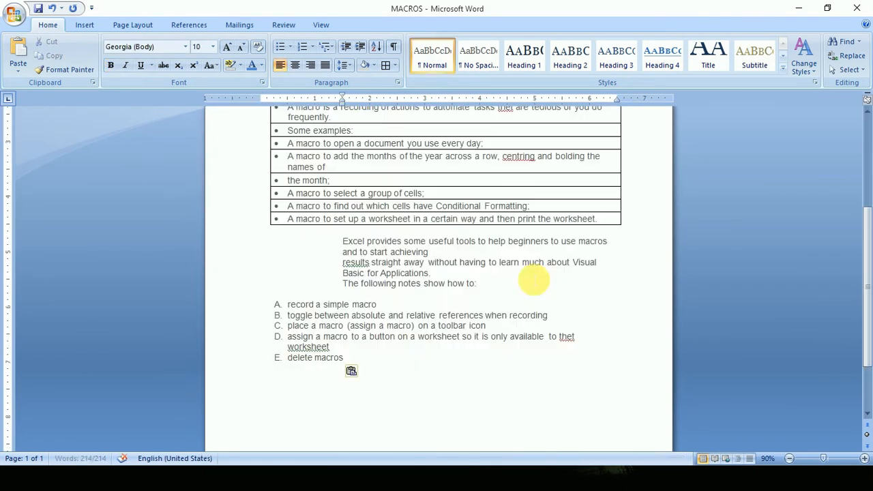
key("ctrl+v")
key("ctrl+v")
key("ctrl+v")
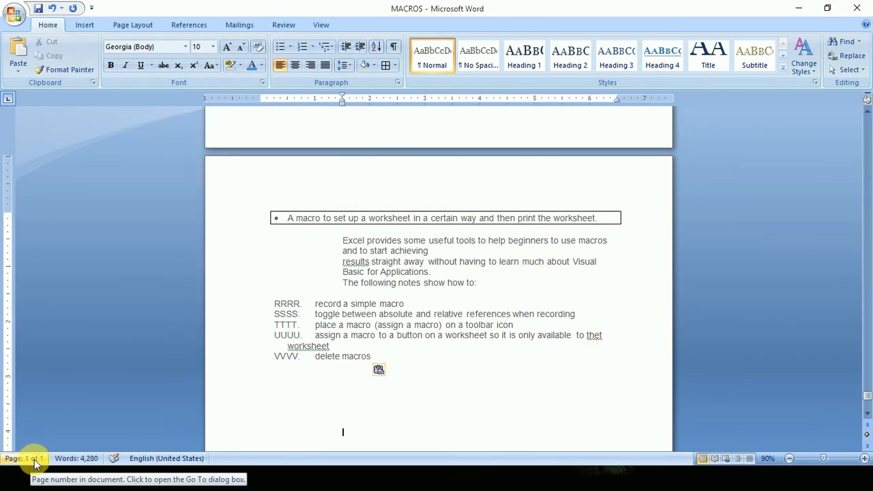
scroll(544, 306, "down", 5)
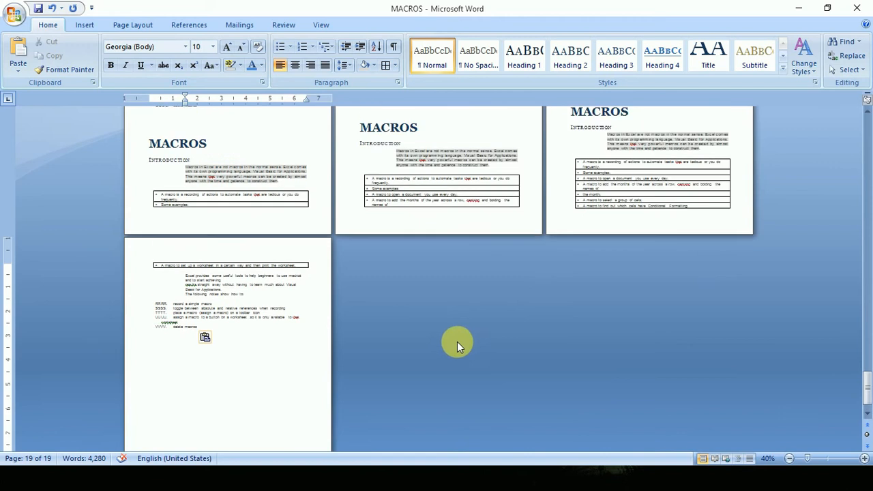
Use Go To to return from the last page to page 1, then close the dialog.
left_click(848, 56)
left_click(543, 140)
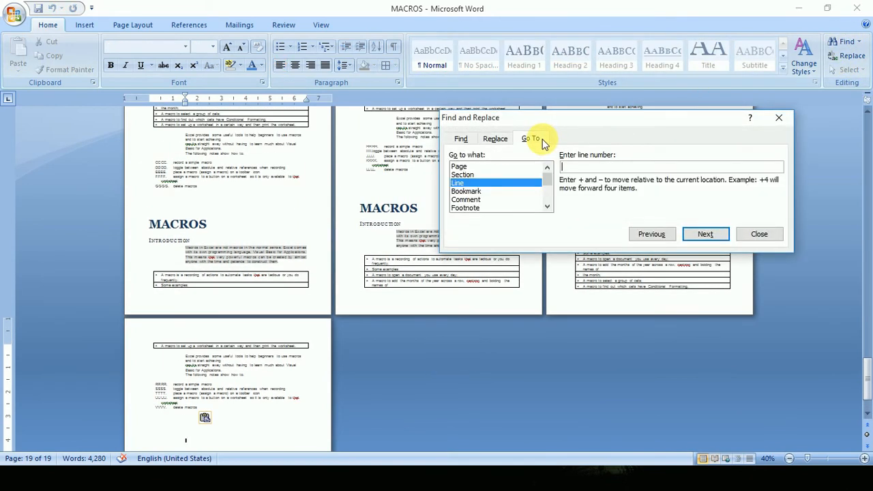
left_click(460, 166)
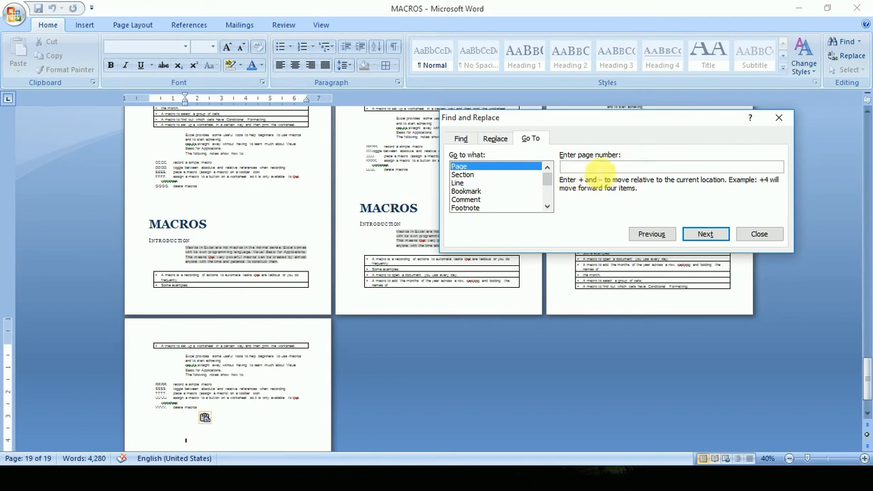
type("1")
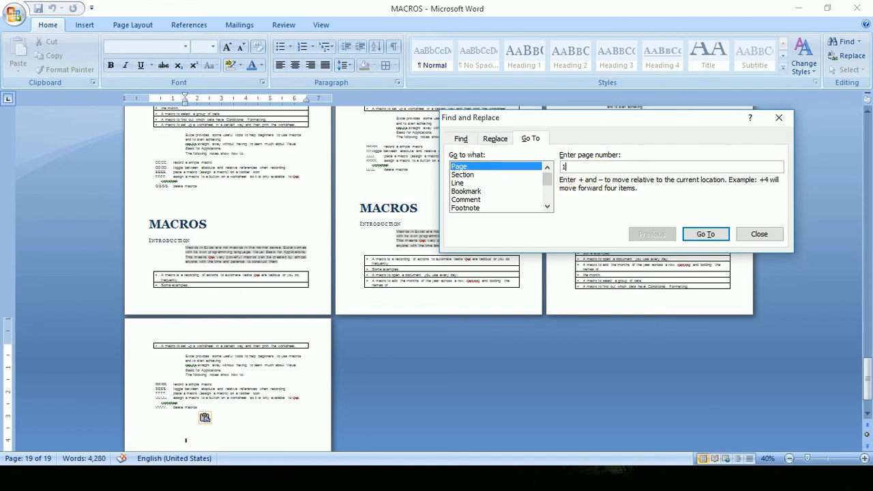
left_click(696, 235)
left_click(760, 234)
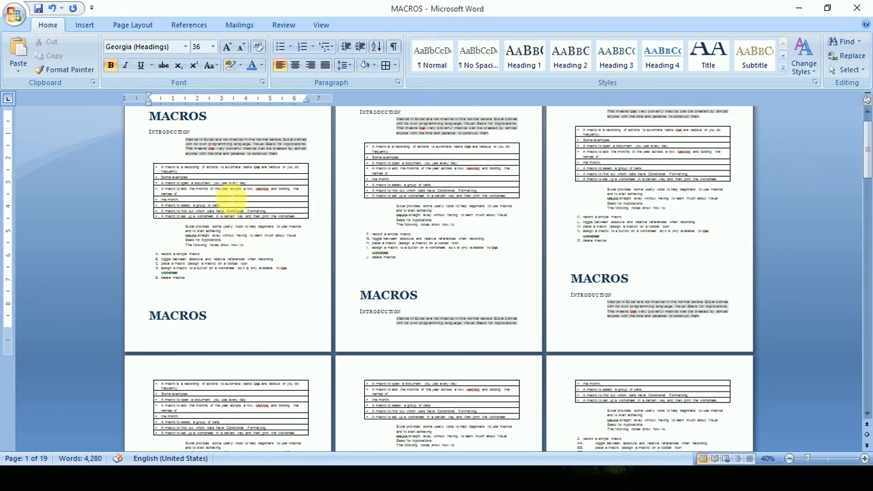
scroll(236, 218, "up", 5)
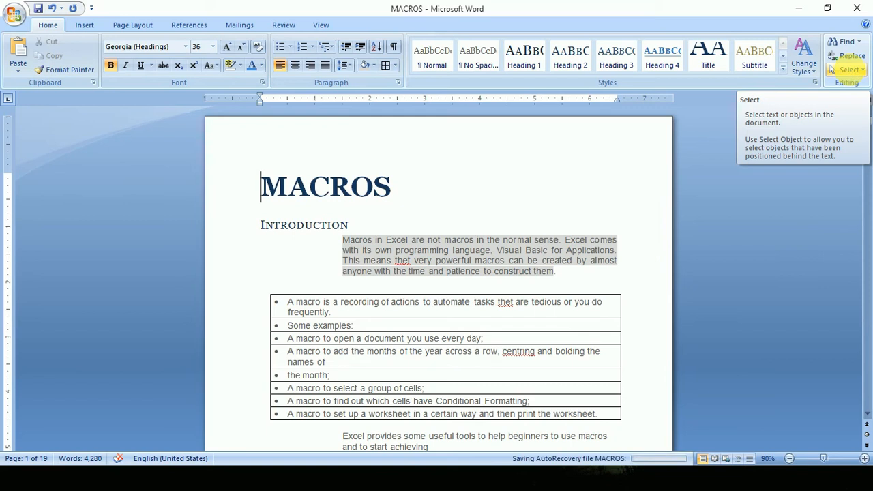
Check the Select options and draw an ellipse about 0.77" wide and 0.47" high over the introduction paragraph.
left_click(851, 74)
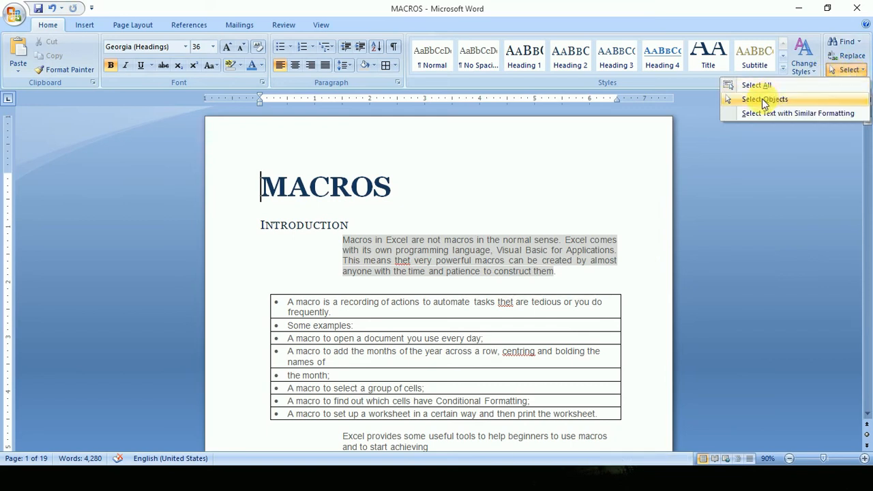
left_click(481, 216)
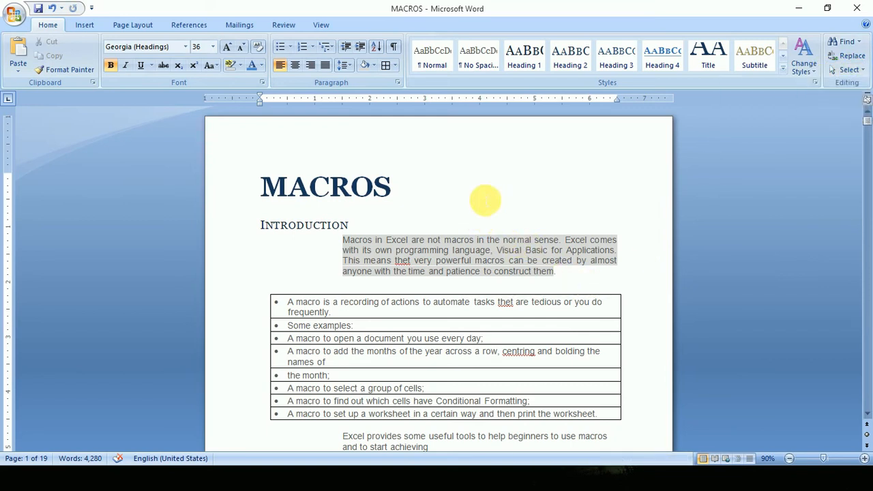
left_click(79, 26)
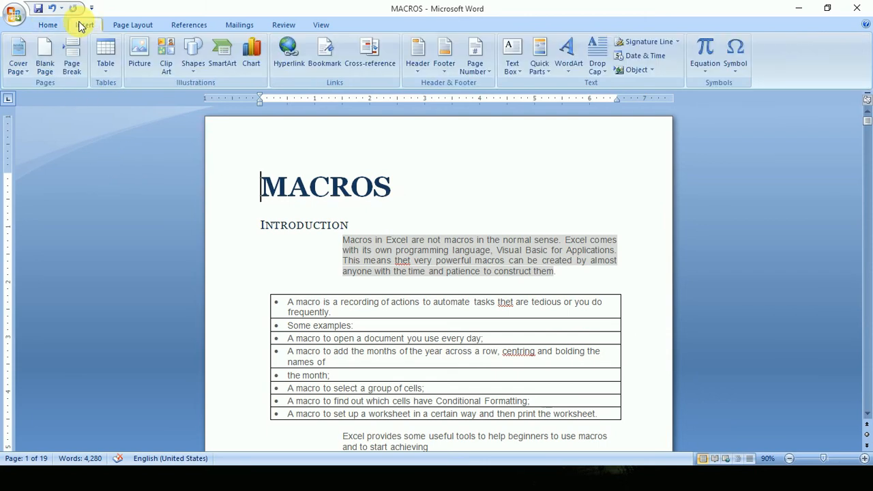
left_click(189, 60)
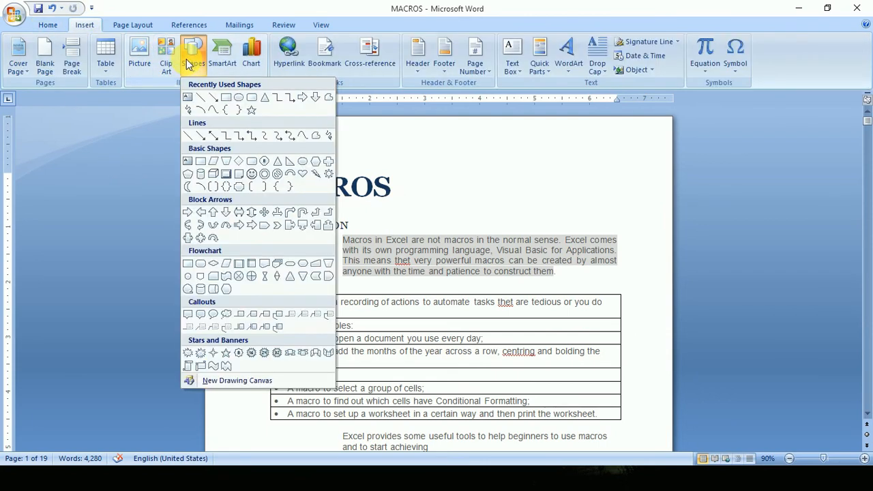
left_click(238, 98)
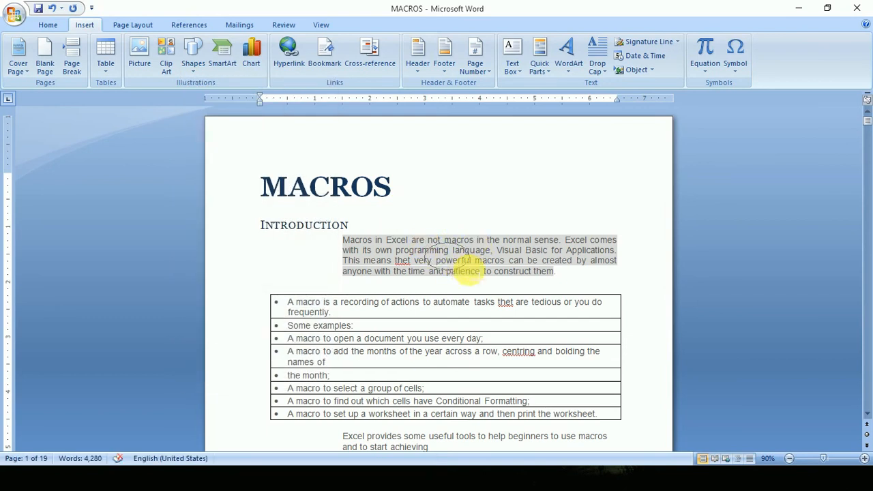
left_click_drag(464, 267, 470, 269)
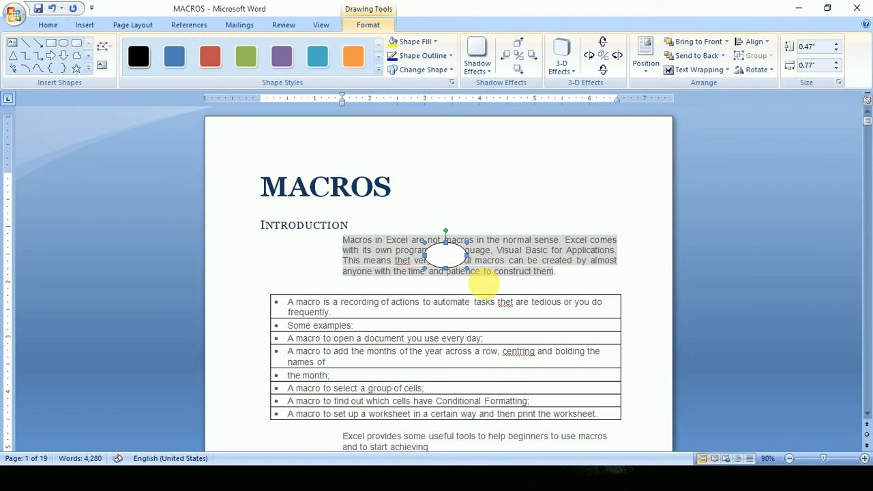
Alternately select the ellipse and the introduction text beside it to compare object and text selection.
left_click(445, 261)
left_click(495, 251)
left_click(447, 262)
left_click(488, 260)
left_click(455, 261)
left_click(483, 260)
left_click(455, 251)
left_click(503, 256)
left_click(451, 250)
left_click(523, 253)
left_click(455, 256)
left_click(492, 254)
left_click(455, 255)
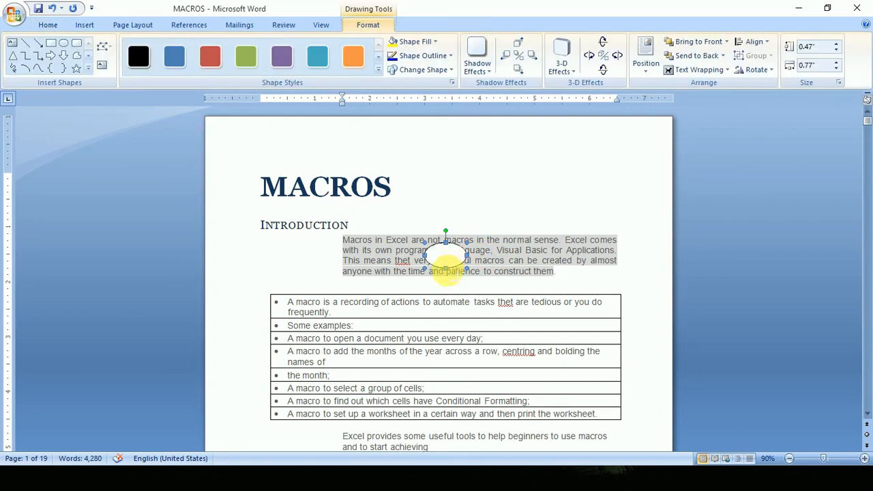
left_click(508, 250)
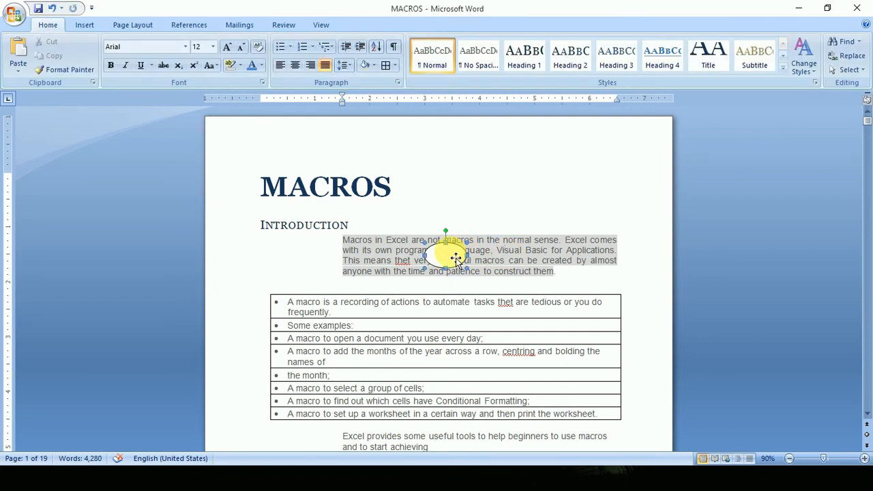
Set the ellipse's text wrapping to Behind Text and try to select it through the introduction paragraph.
left_click(698, 69)
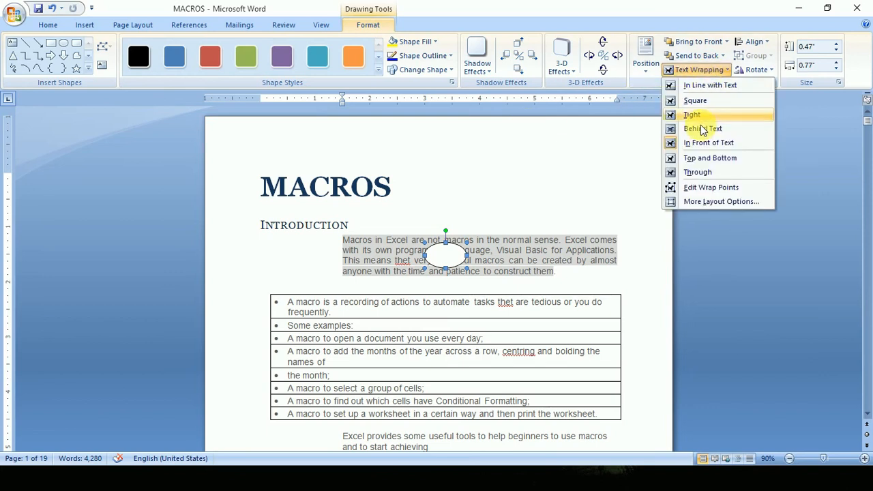
left_click(705, 130)
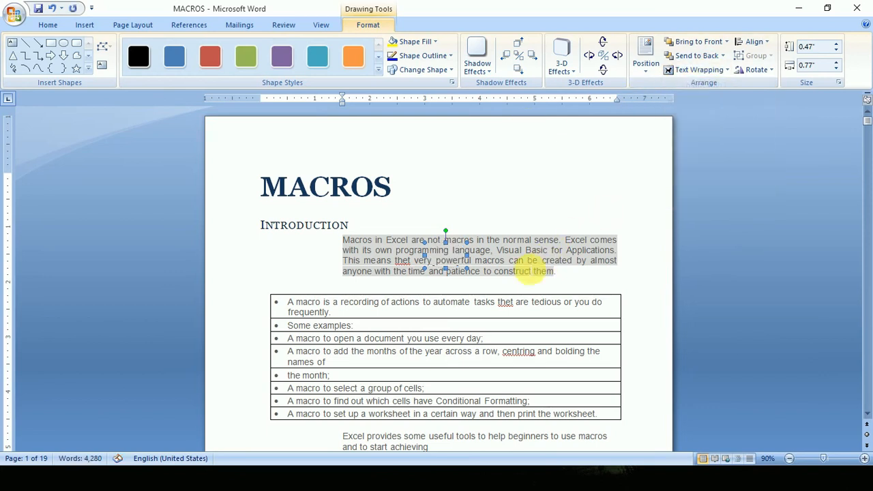
left_click(473, 272)
left_click(413, 255)
left_click(484, 253)
left_click(447, 254)
left_click(472, 259)
left_click(462, 253)
left_click(470, 251)
left_click(471, 251)
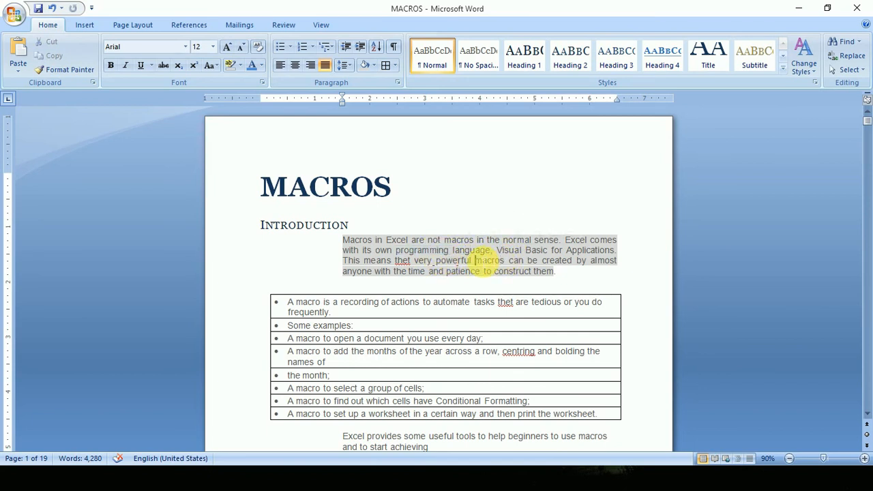
Set the introduction paragraph's shading to No Color and clear all of its formatting.
triple_click(505, 271)
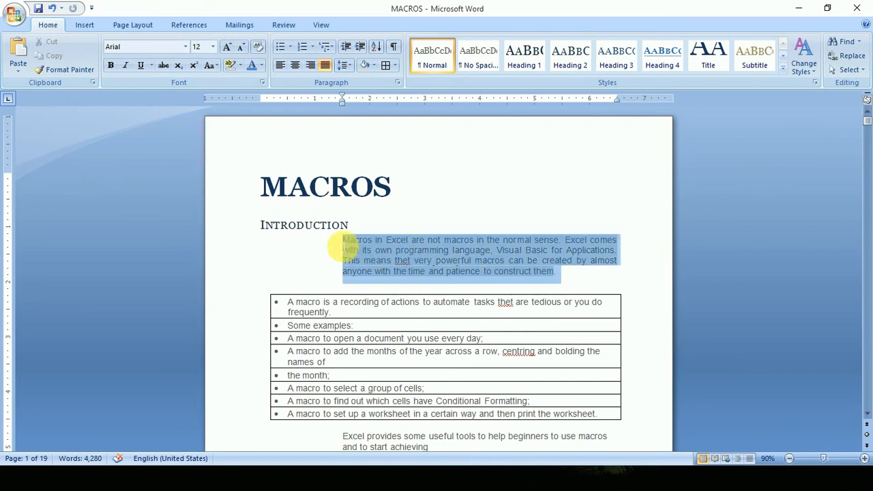
left_click(373, 66)
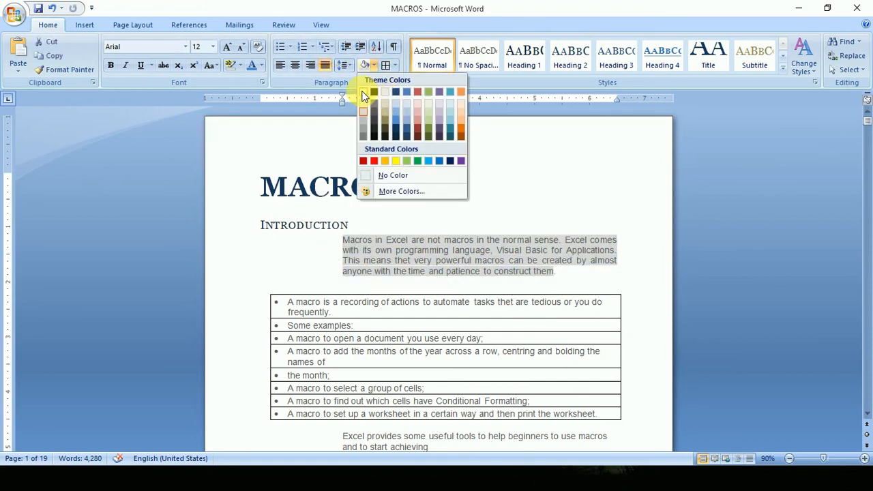
left_click(390, 175)
left_click(573, 271)
left_click_drag(573, 271, 350, 214)
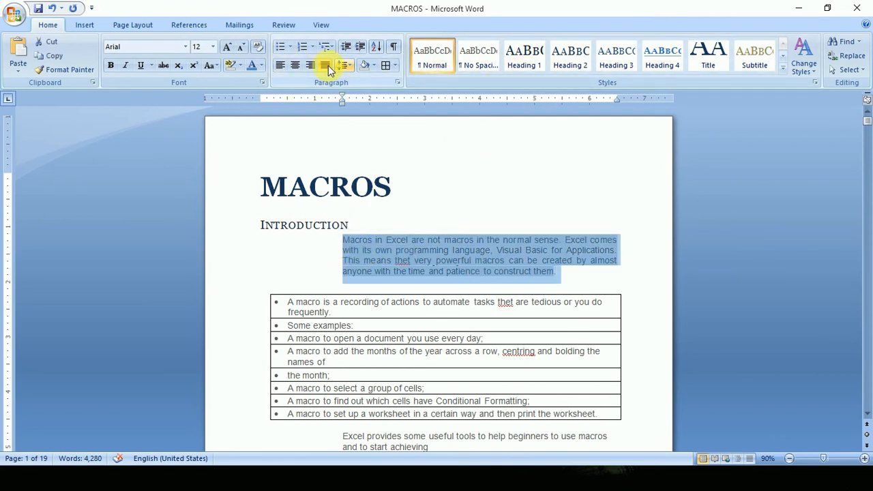
left_click(265, 45)
left_click(535, 278)
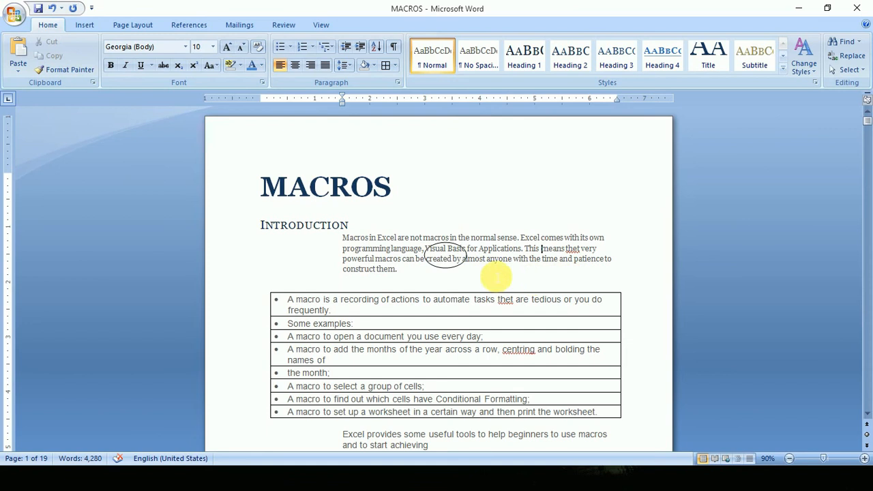
Lengthen the introduction by copying the passage from "programming language" to "powerful macros can" and pasting it repeatedly.
left_click(457, 273)
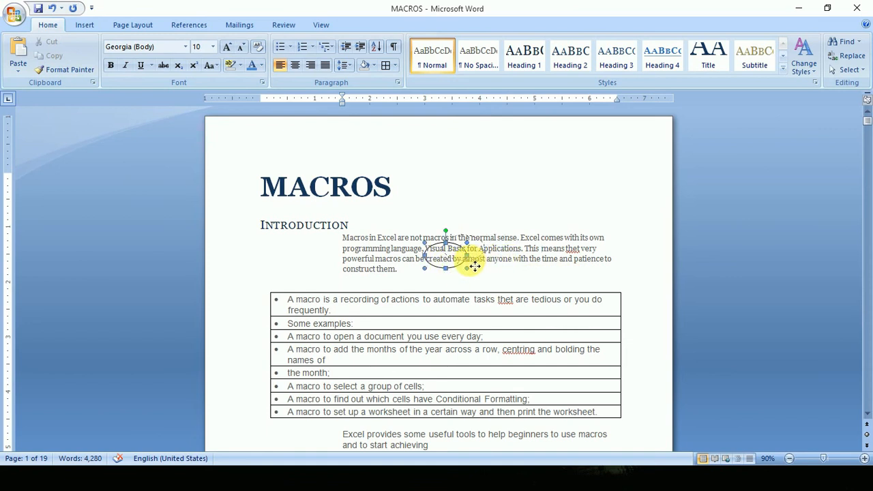
mouse_move(411, 263)
left_mouse_down()
mouse_move(380, 249)
mouse_move(389, 251)
left_mouse_up()
key("ctrl+c")
key("ctrl+v")
key("ctrl+v")
key("ctrl+v")
key("ctrl+v")
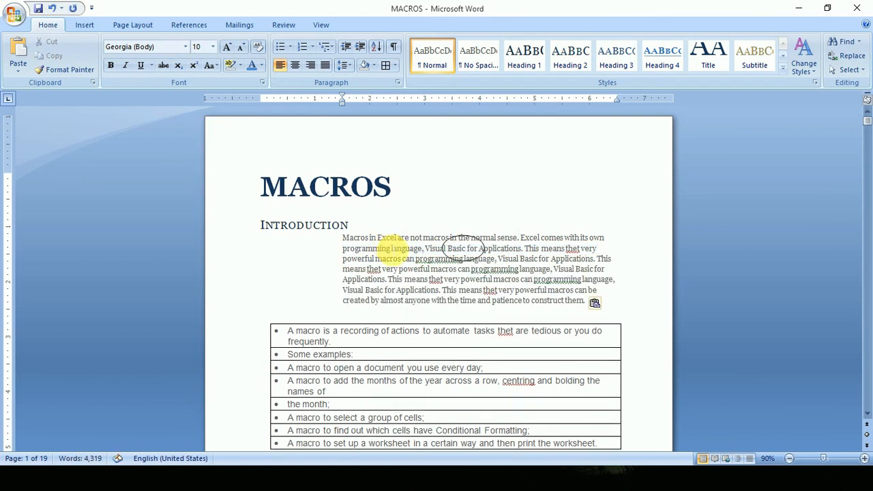
key("ctrl+v")
key("ctrl+v")
key("ctrl+v")
key("ctrl+v")
key("ctrl+v")
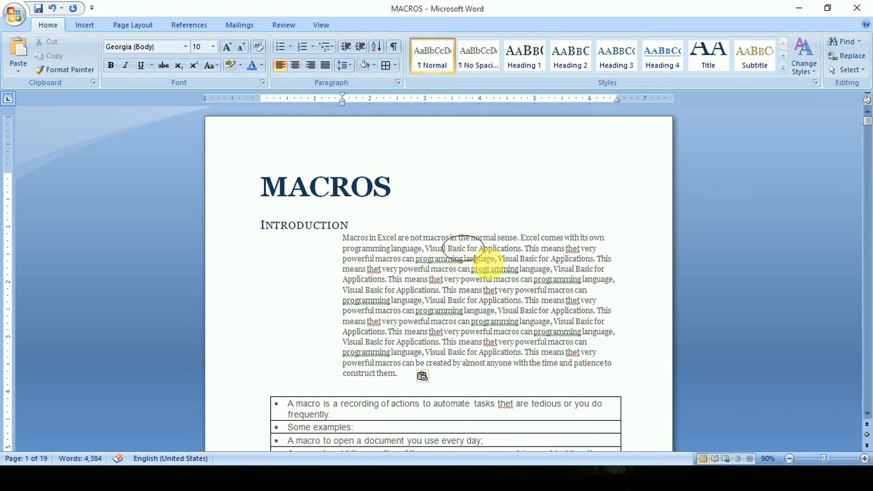
Try to select the ellipse through the lengthened introduction text with normal text selection.
left_click(476, 244)
left_click(467, 228)
left_click(454, 237)
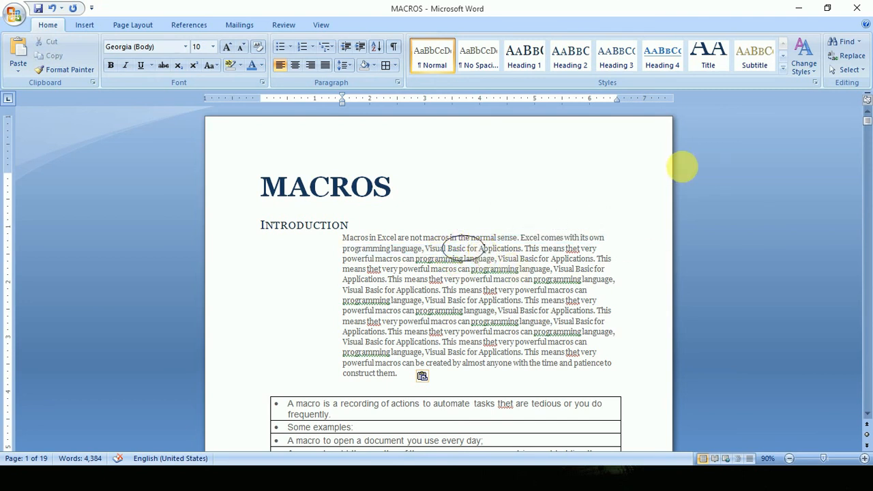
Turn on Select Objects and enlarge the ellipse behind the introduction so it spans most of the paragraph's height.
left_click(845, 70)
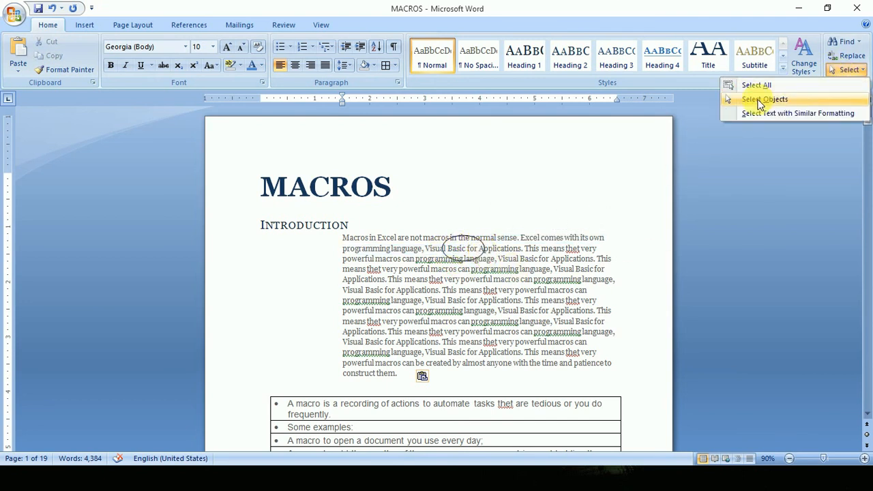
left_click(754, 102)
left_click(471, 250)
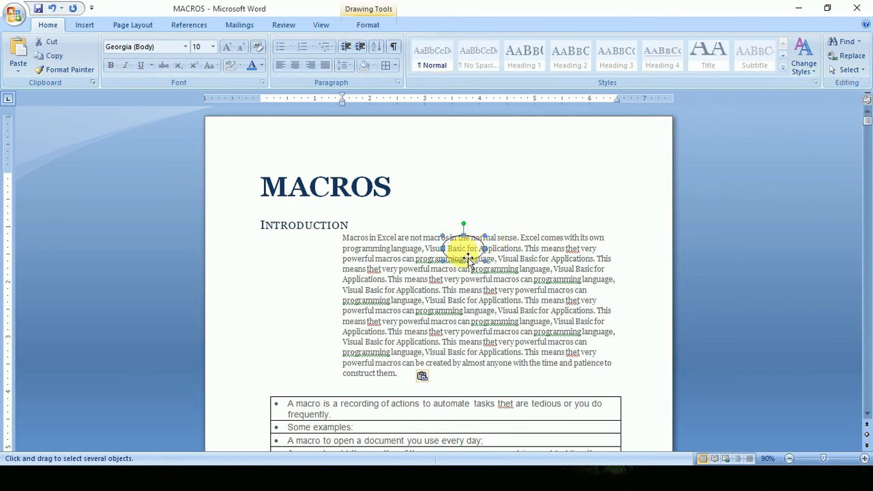
mouse_move(467, 305)
left_mouse_down()
mouse_move(480, 314)
mouse_move(464, 334)
left_mouse_up()
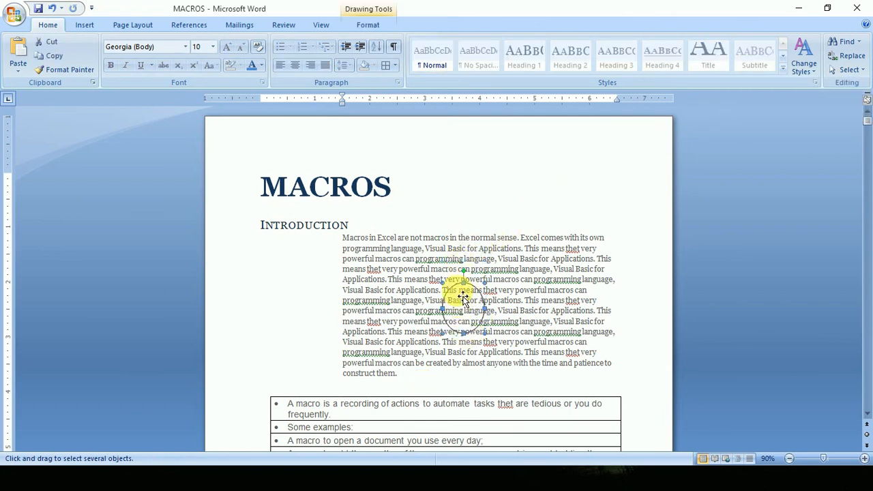
left_click_drag(464, 283, 462, 254)
left_click_drag(441, 294, 399, 293)
left_click_drag(491, 295, 521, 295)
left_click_drag(462, 333, 464, 353)
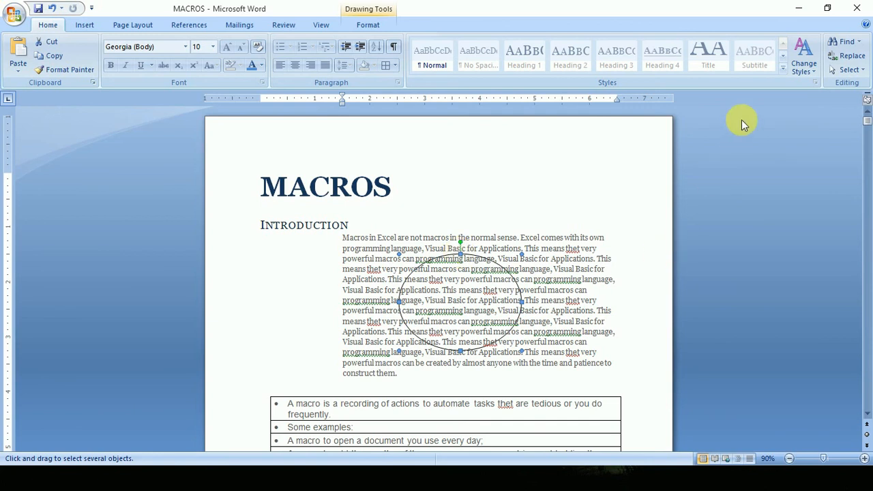
Deselect and reselect the enlarged ellipse, clear the selection, and turn off Select Objects.
left_click(585, 268)
left_click(466, 321)
left_click(580, 253)
left_click(846, 69)
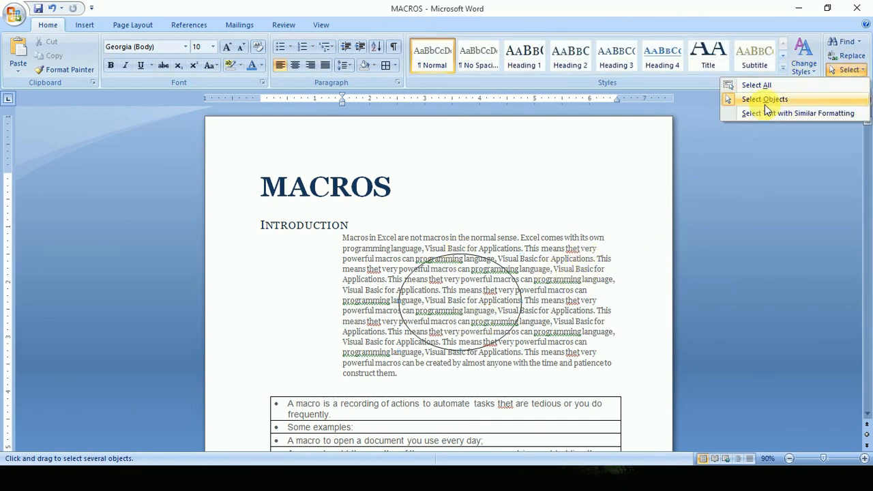
left_click(765, 102)
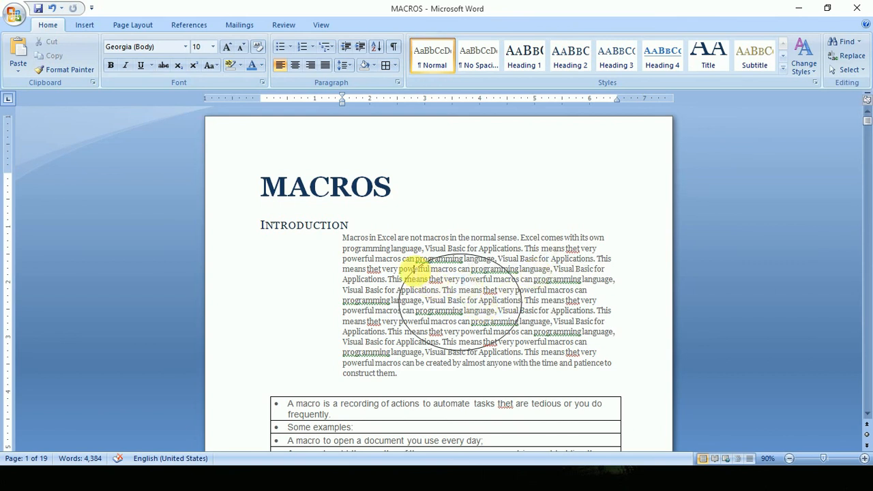
Select introduction text around the ellipse and try to select the ellipse itself with Select Objects off.
left_click_drag(539, 261, 430, 275)
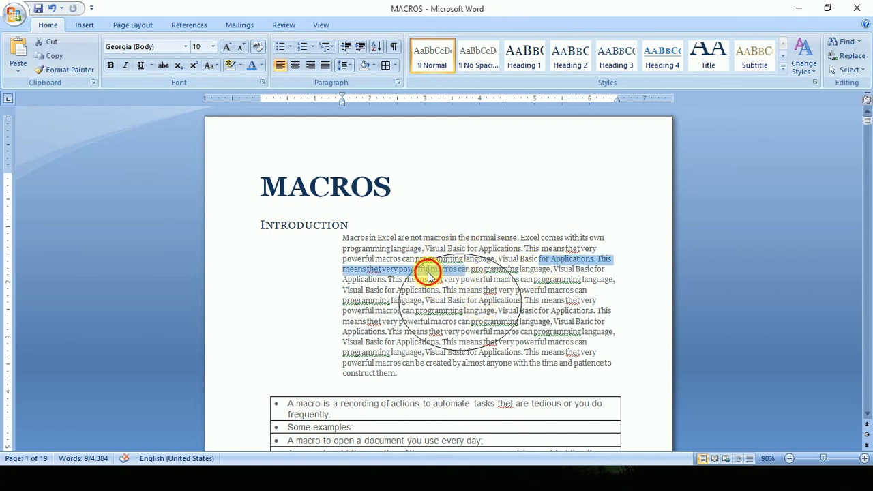
left_click(429, 275)
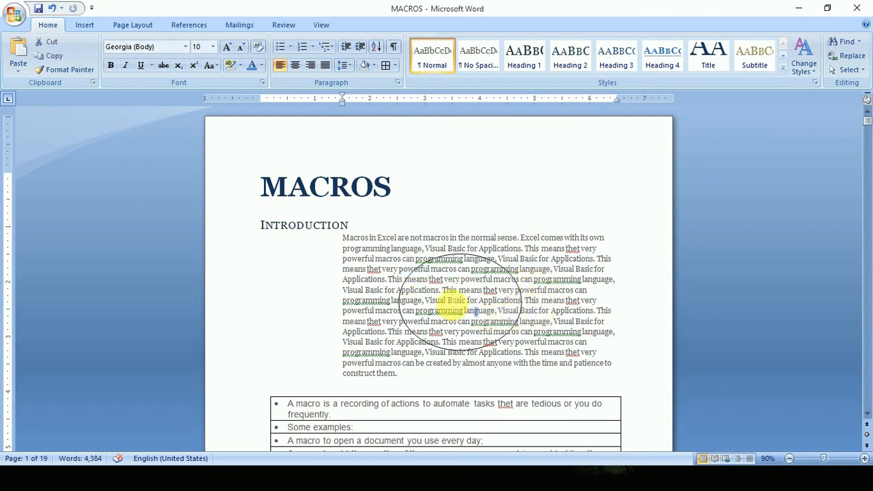
left_click_drag(440, 281, 433, 270)
left_click(418, 272)
right_click(481, 290)
left_click(476, 286)
Use Select Objects to reshape the ellipse into a smaller, nearly round shape farther right behind the introduction, and turn the mode off.
left_click(851, 70)
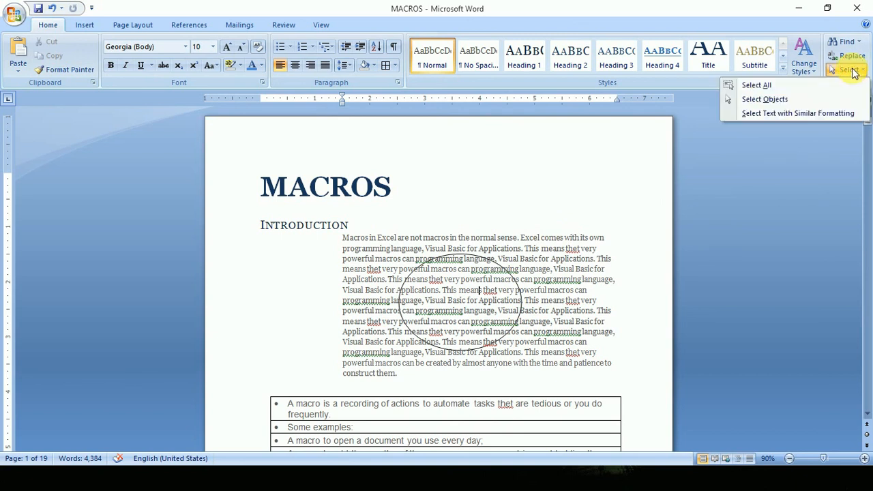
left_click(766, 100)
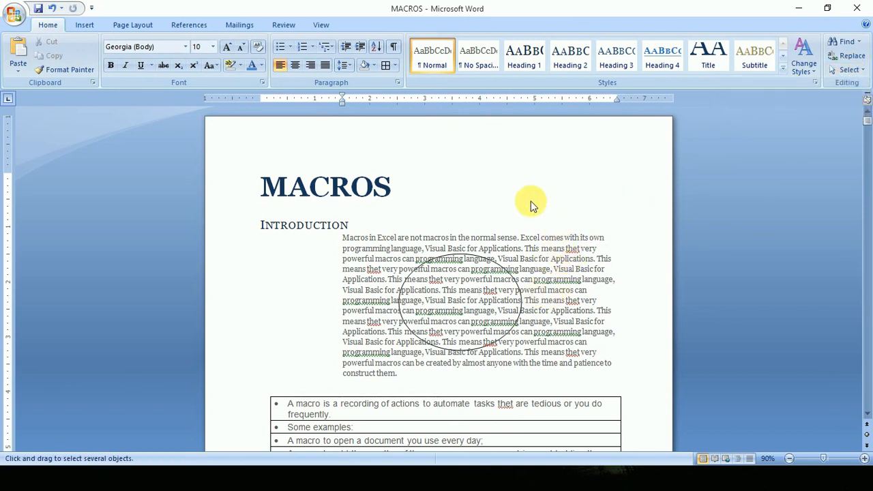
left_click(493, 290)
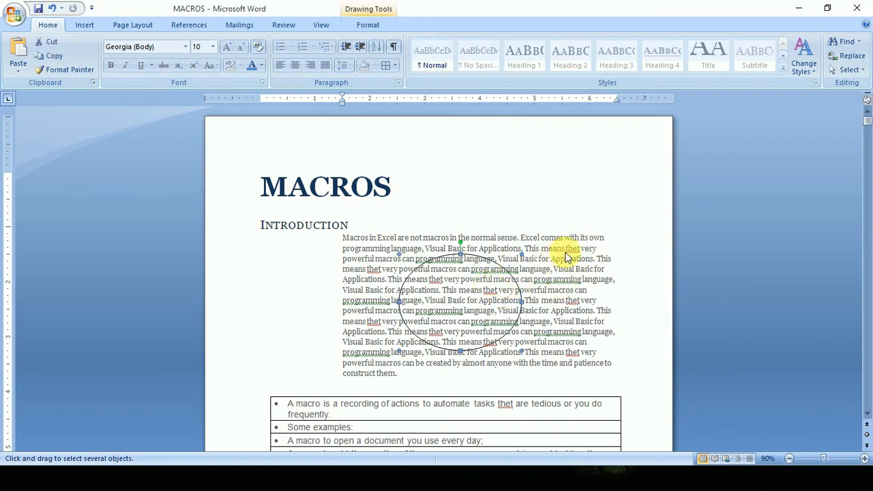
left_click_drag(531, 238, 568, 177)
left_click_drag(501, 288, 483, 282)
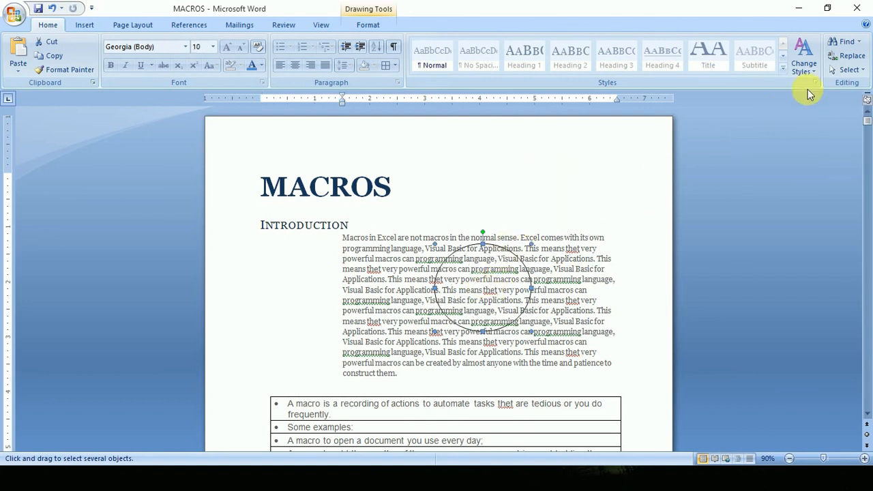
left_click(850, 69)
left_click(800, 104)
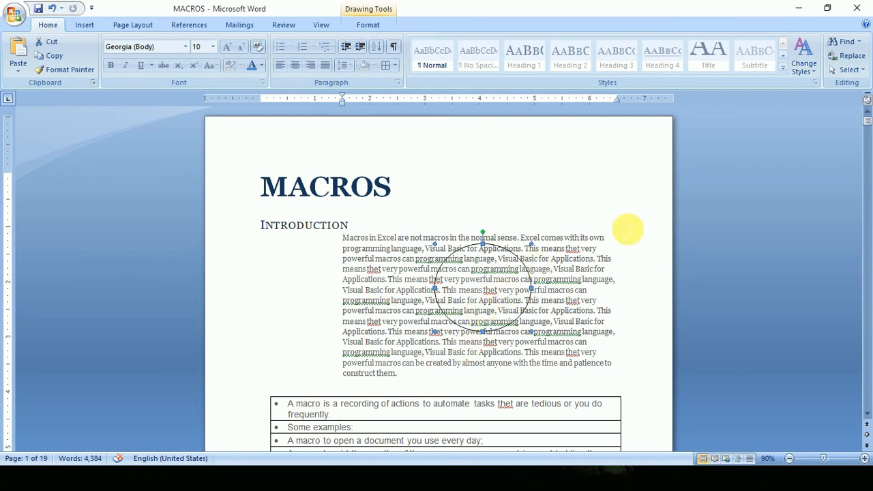
Select the entire document with Select All and delete its contents.
left_click(850, 70)
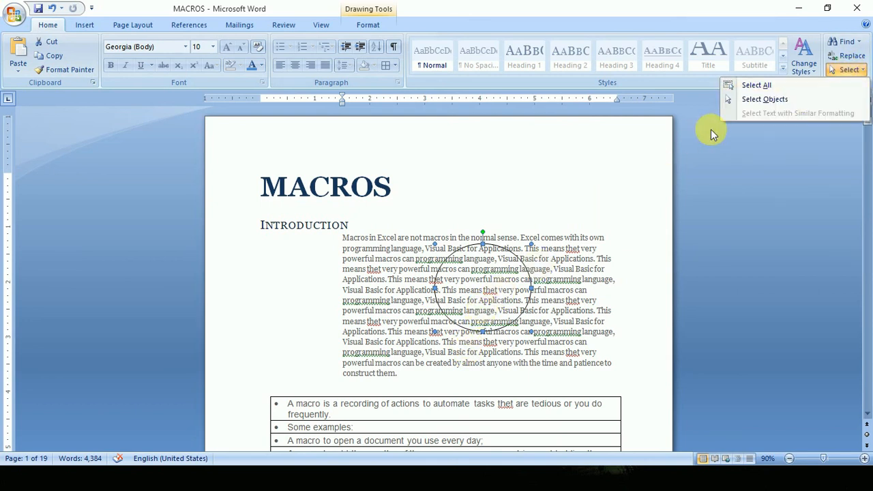
left_click(755, 84)
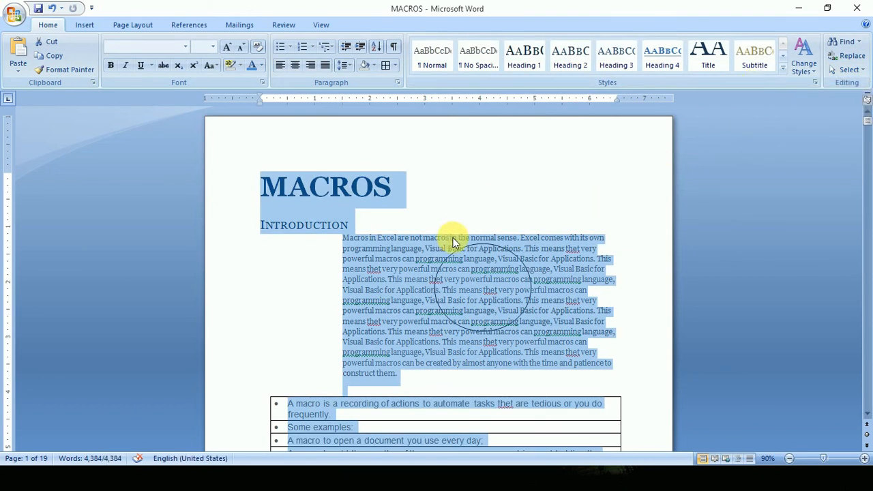
key("Delete")
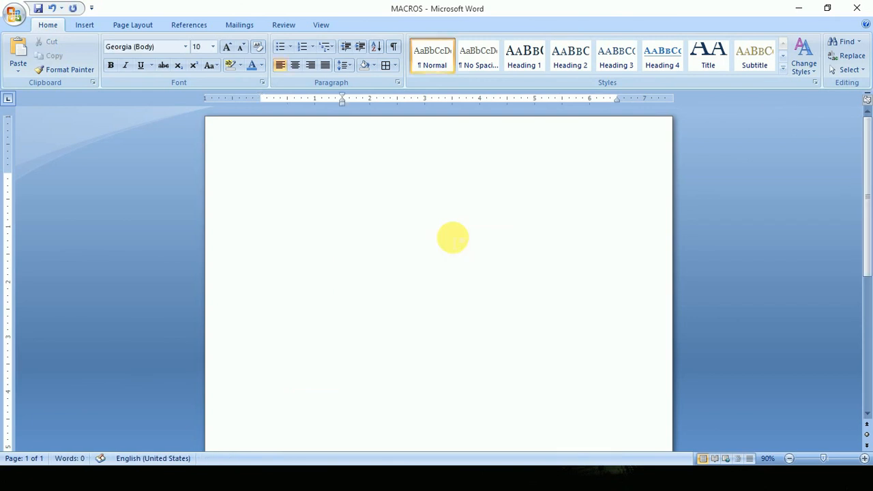